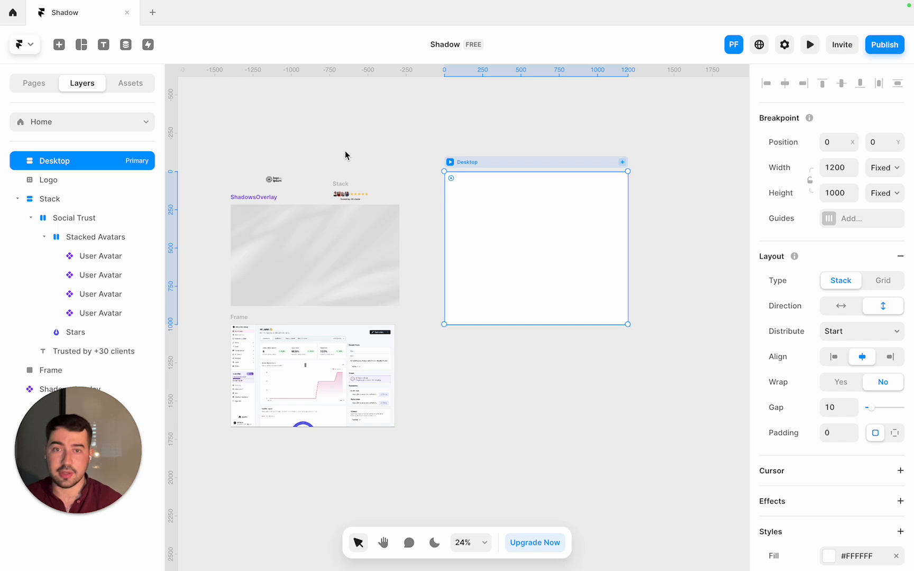
# Examine the prepared logo, social-trust stack, shadow overlay and dashboard frame, plus the Desktop breakpoint's layout and distribution options
pyautogui.scroll(1, 344, 154)
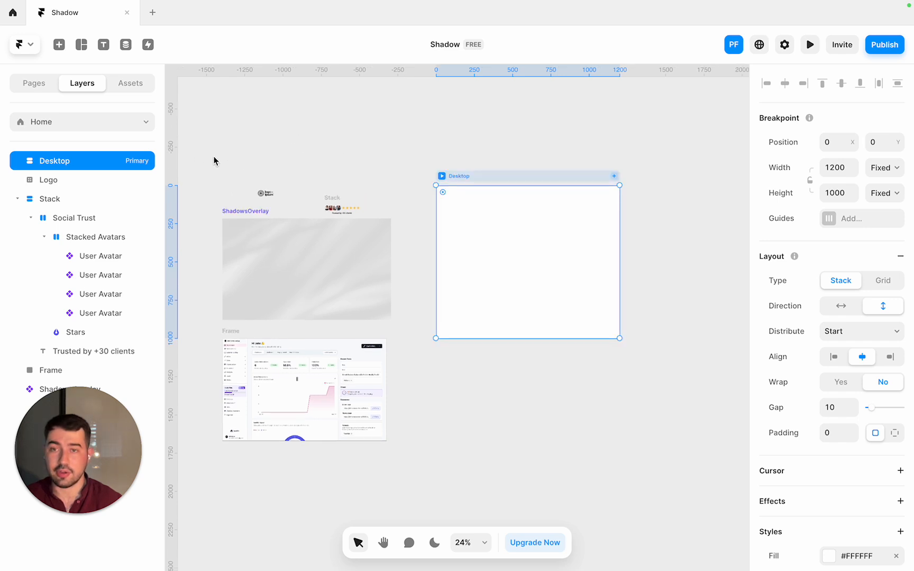
pyautogui.moveTo(213, 161); pyautogui.dragTo(374, 457)
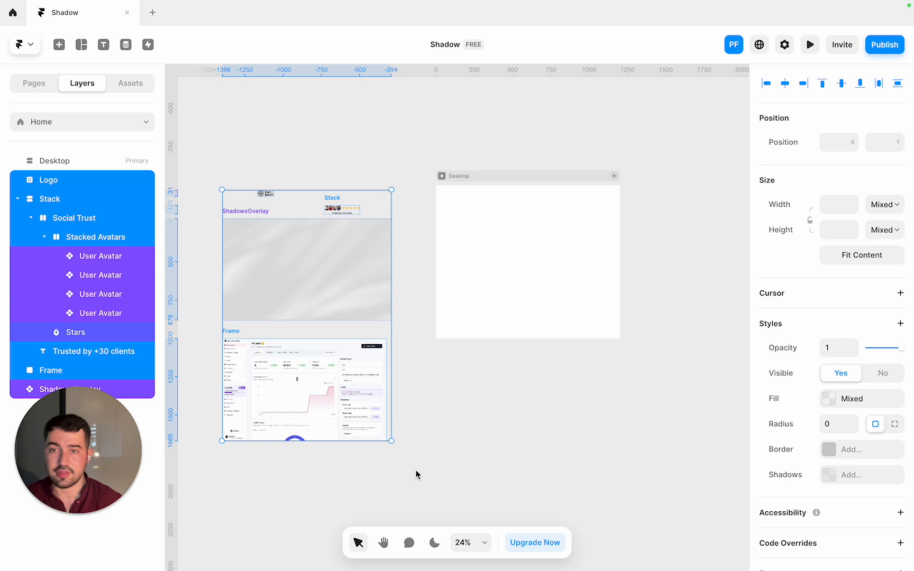
pyautogui.click(541, 481)
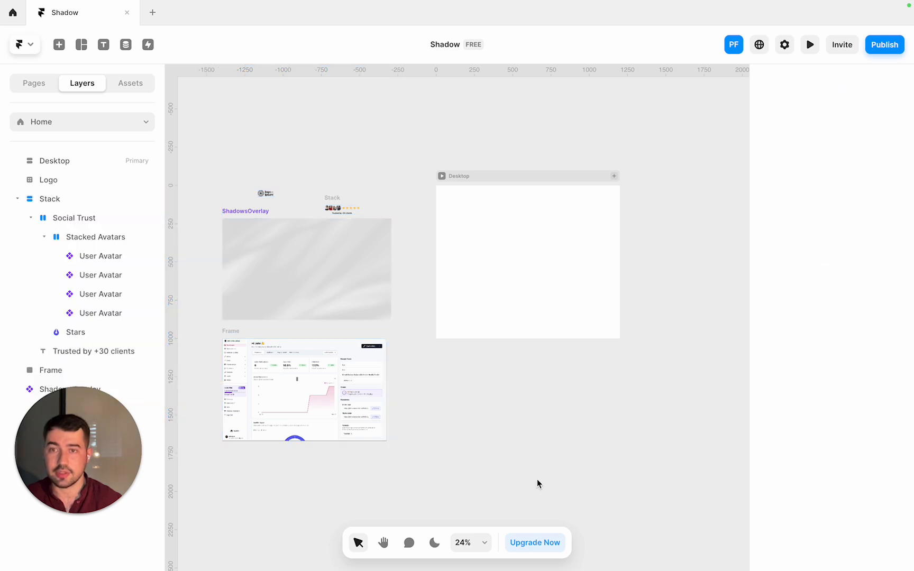
pyautogui.click(264, 199)
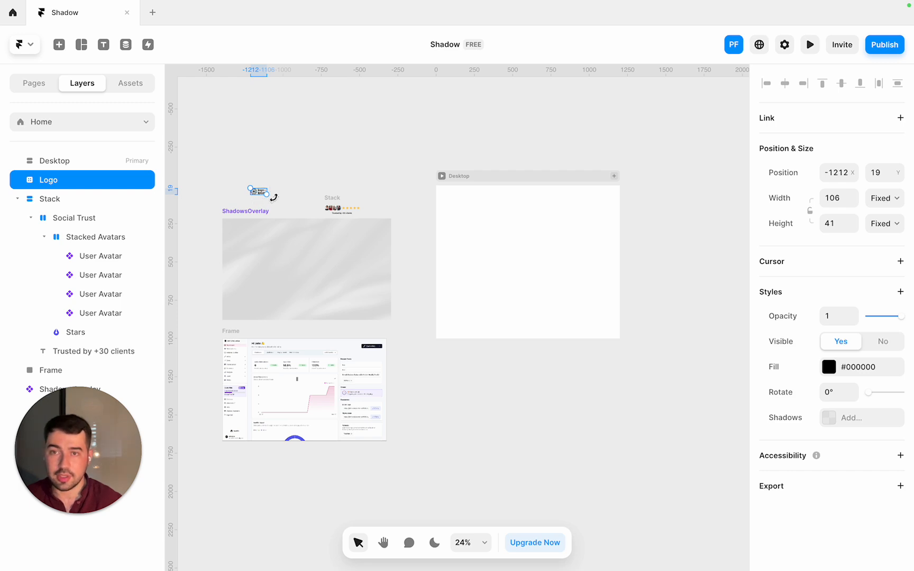
pyautogui.click(335, 200)
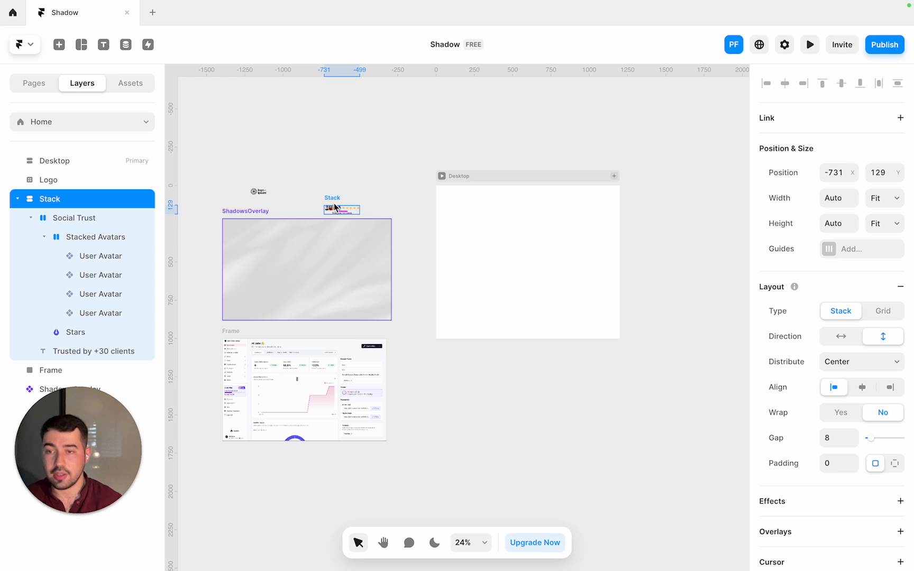
pyautogui.click(258, 236)
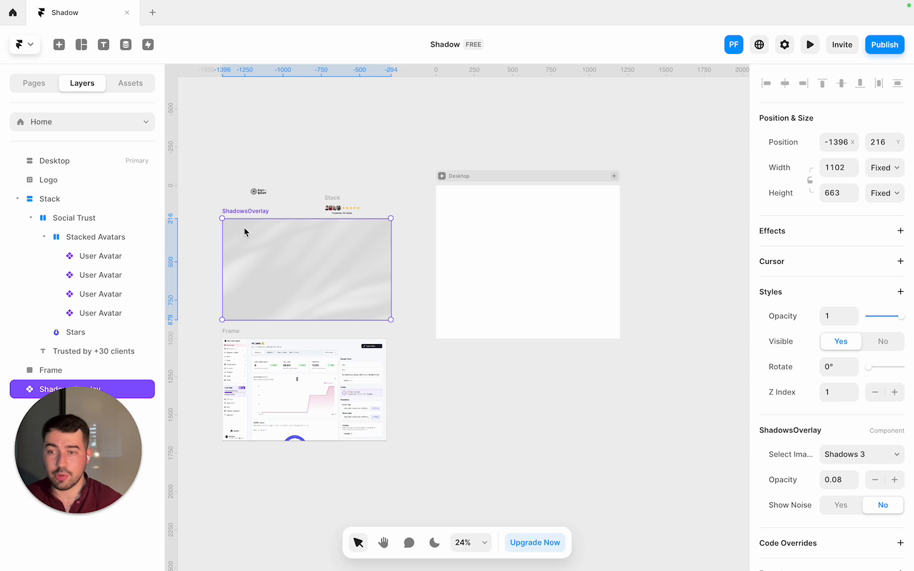
pyautogui.click(555, 247)
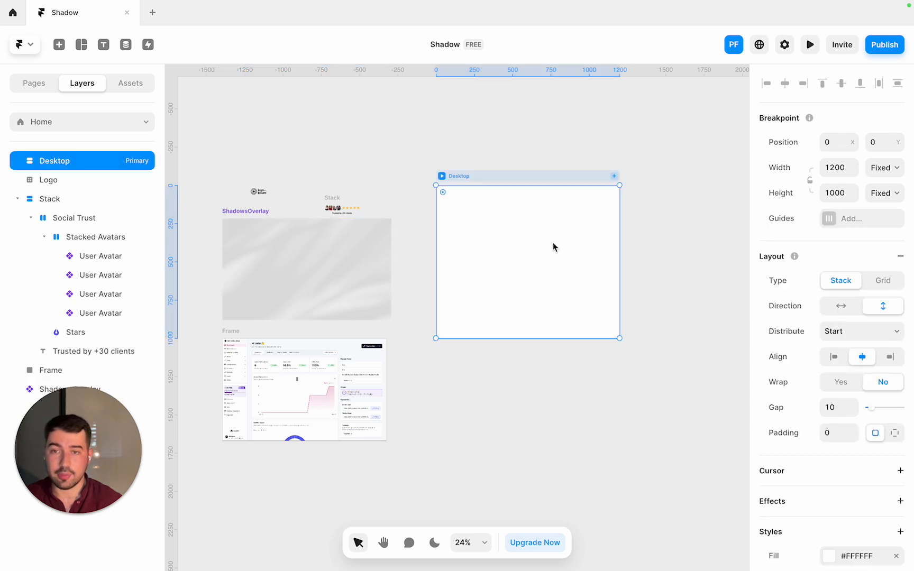
pyautogui.click(312, 385)
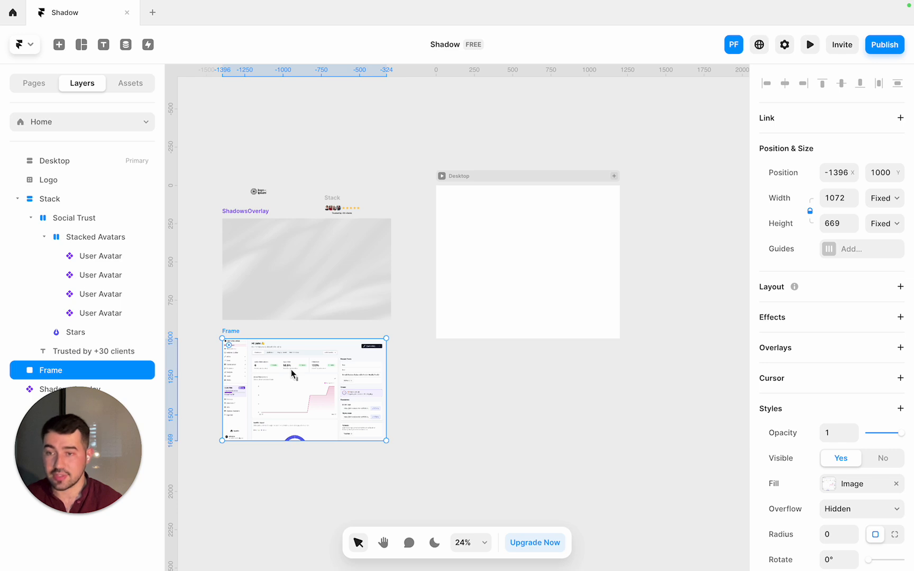
pyautogui.scroll(1, 424, 373)
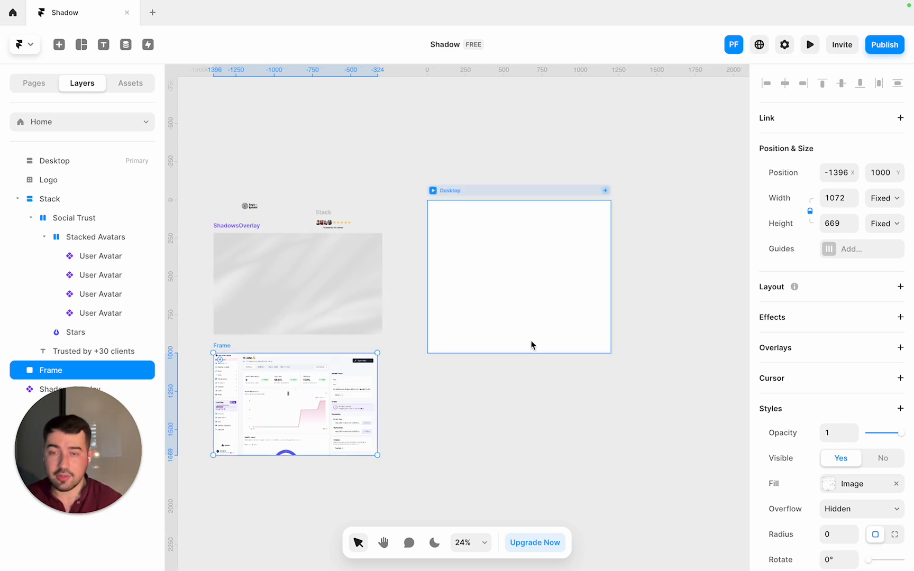
pyautogui.click(113, 316)
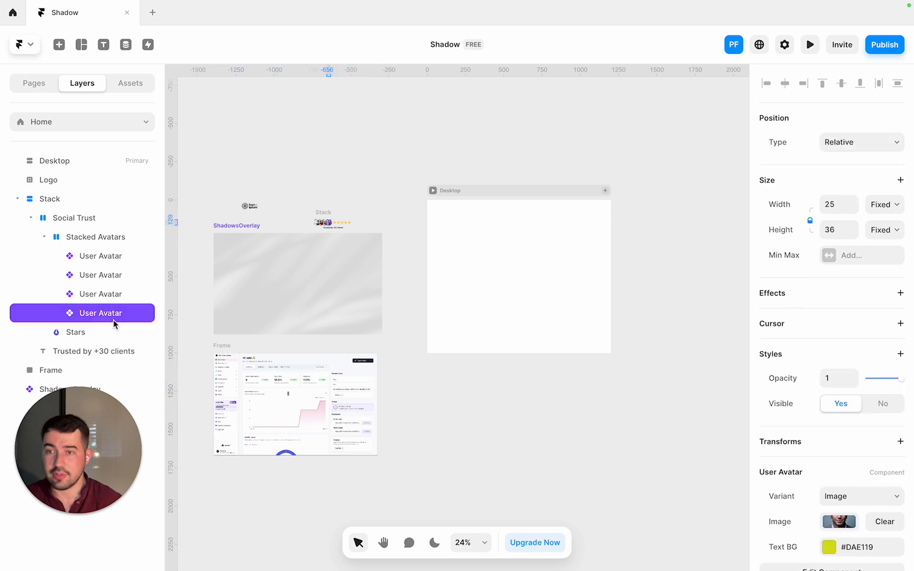
pyautogui.click(66, 163)
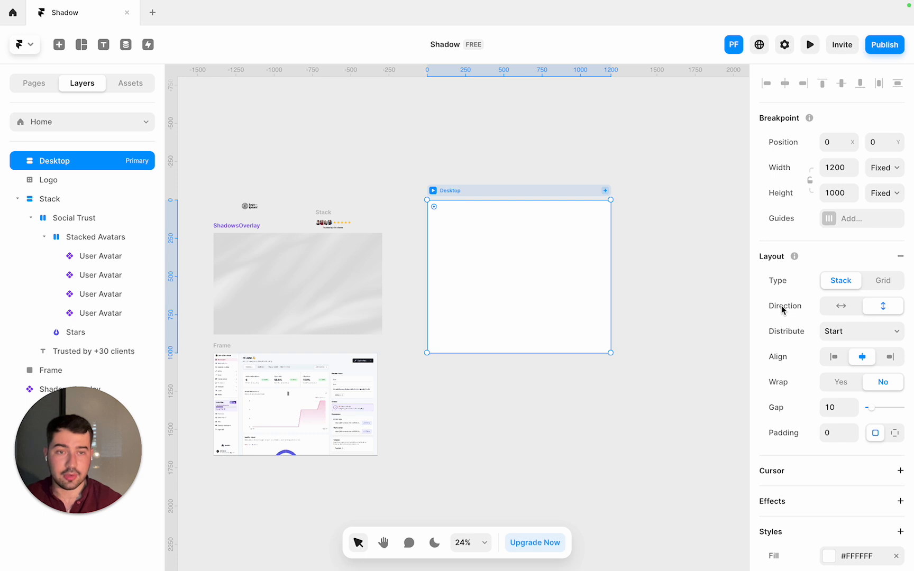
pyautogui.click(869, 331)
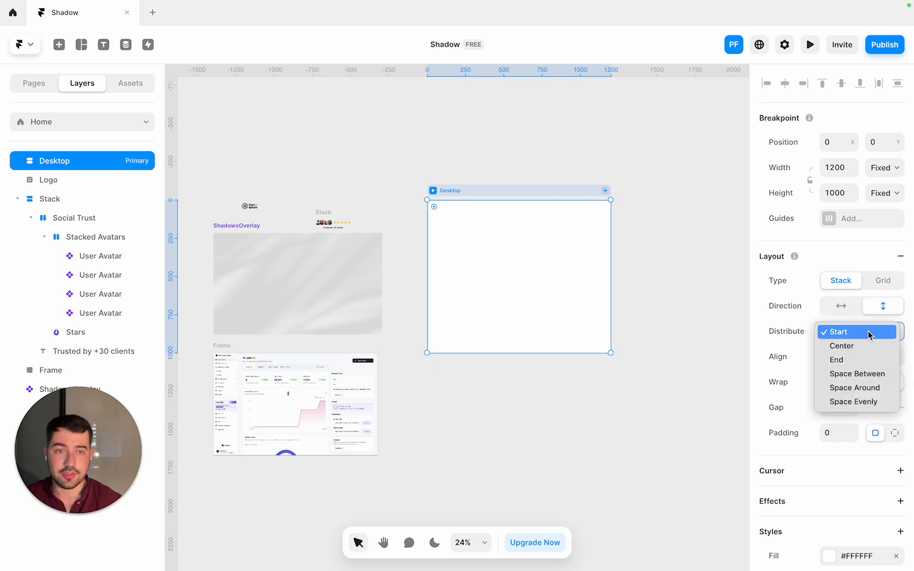
pyautogui.click(869, 333)
pyautogui.click(652, 317)
pyautogui.click(565, 291)
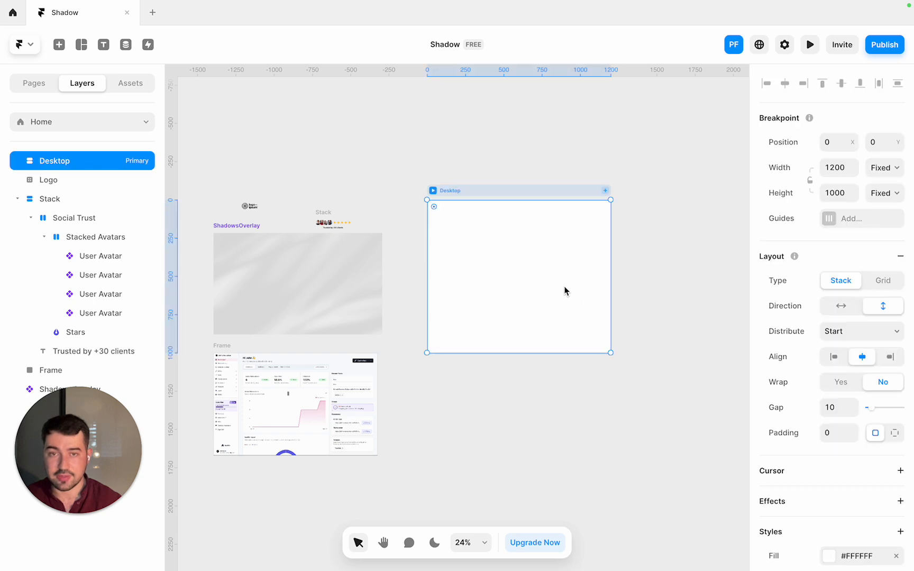
# Enlarge the ShadowsOverlay component to 1114 × 709 and place it inside the Desktop breakpoint
pyautogui.click(322, 310)
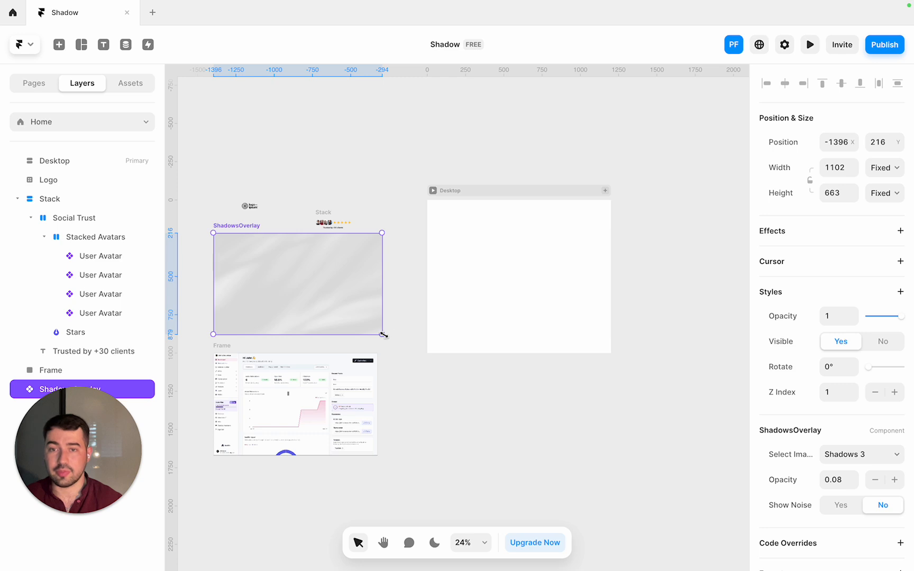
pyautogui.moveTo(384, 336); pyautogui.dragTo(385, 342)
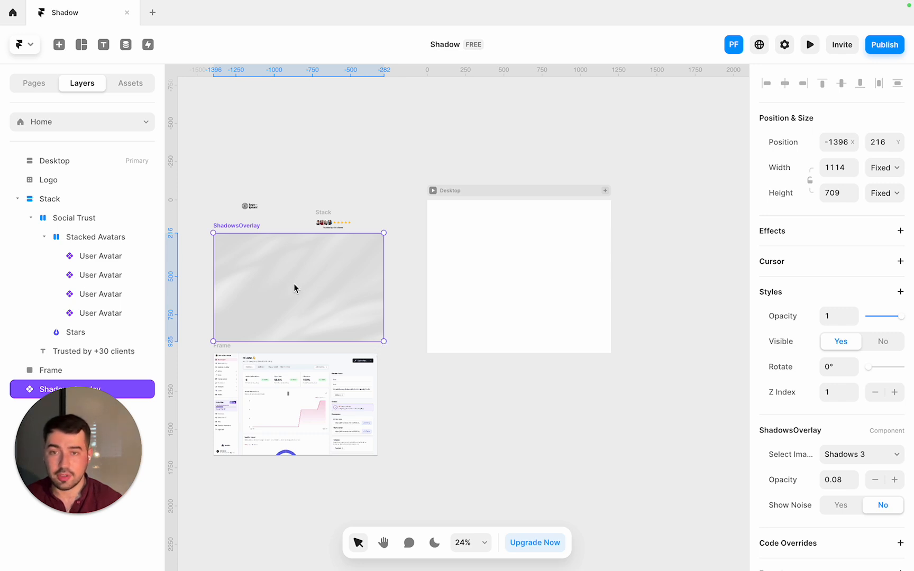
pyautogui.hscroll(1, 293, 284)
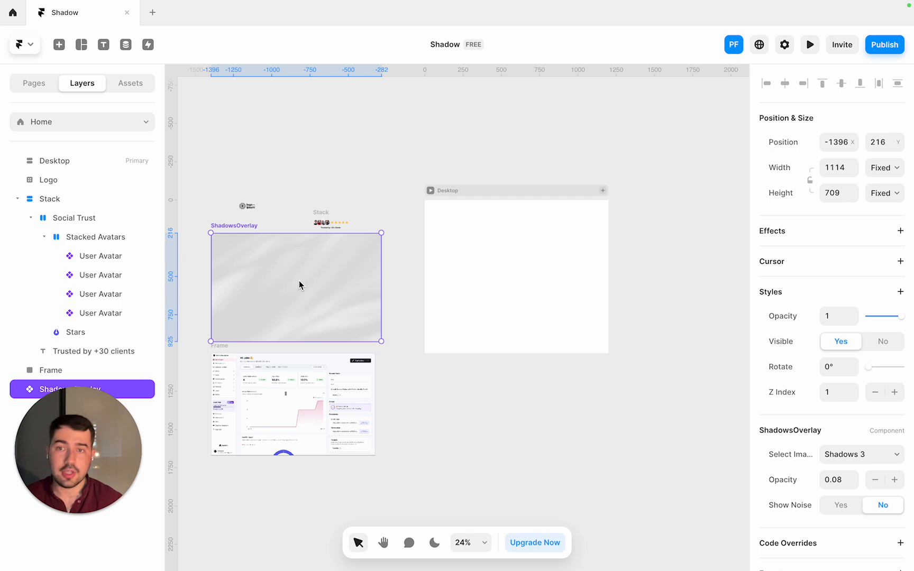
pyautogui.moveTo(301, 285); pyautogui.dragTo(516, 254)
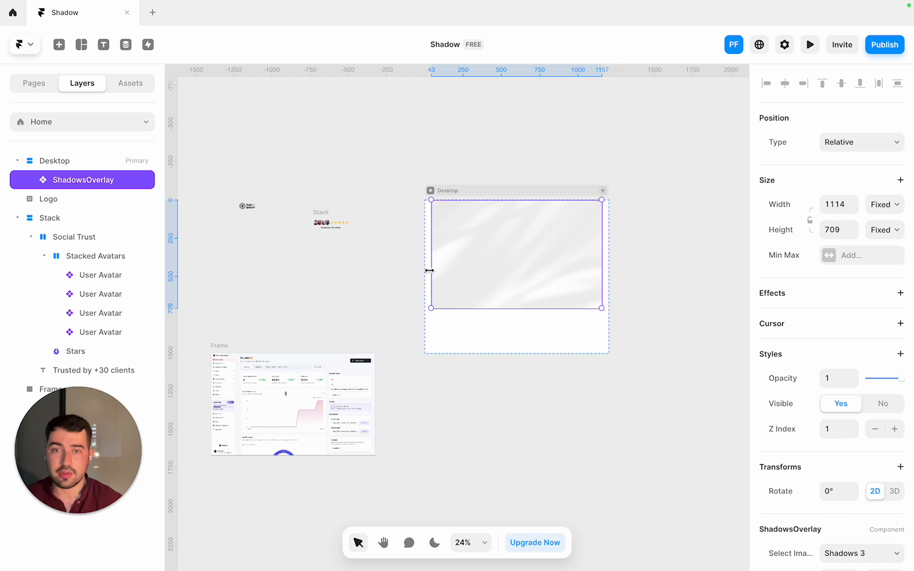
# Set the ShadowsOverlay's width to Fill and its height to the viewport at 100vh
pyautogui.click(893, 206)
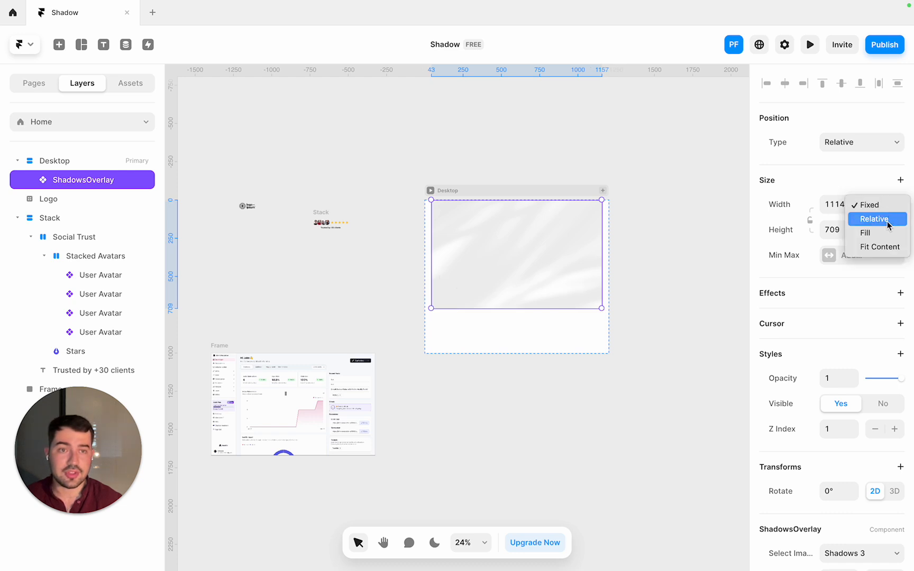
pyautogui.click(890, 233)
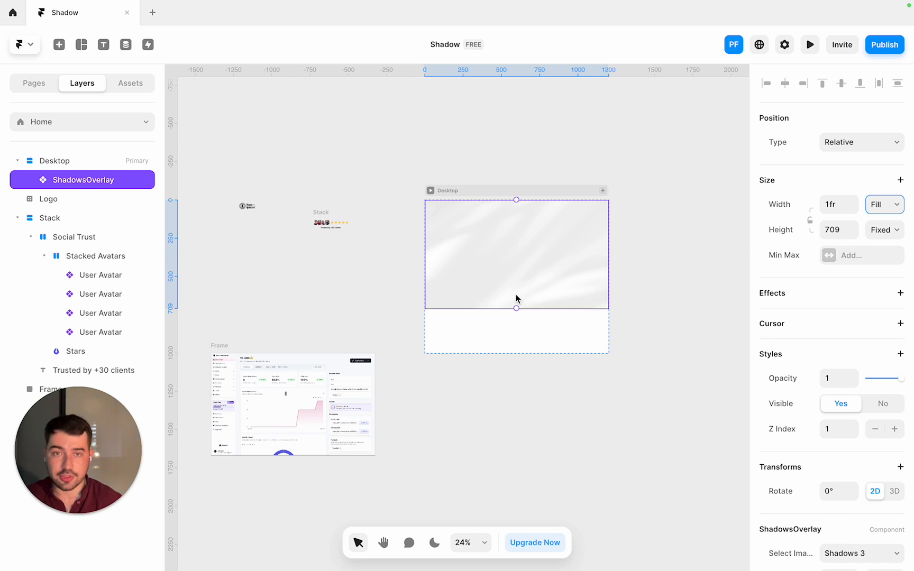
pyautogui.click(895, 231)
pyautogui.click(882, 285)
pyautogui.click(527, 405)
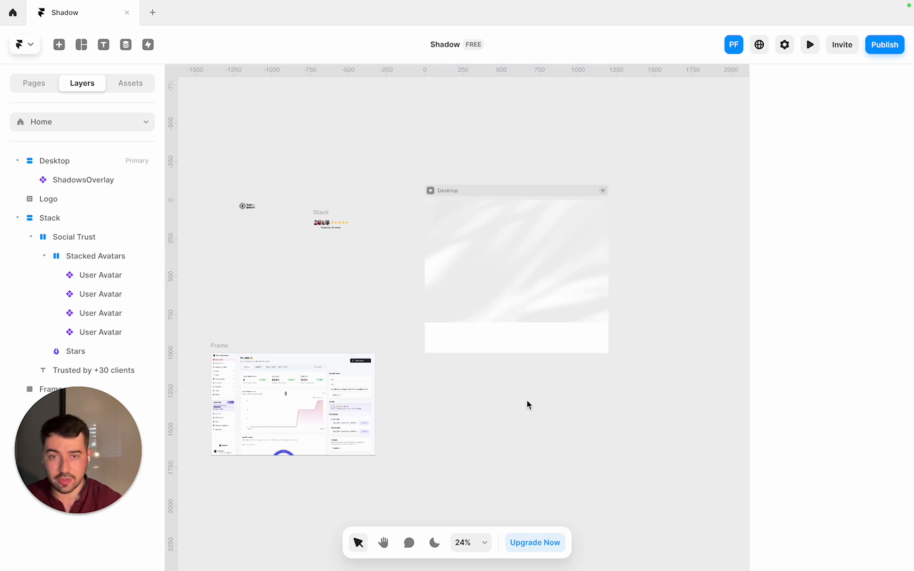
pyautogui.click(559, 312)
pyautogui.scroll(2, 635, 292)
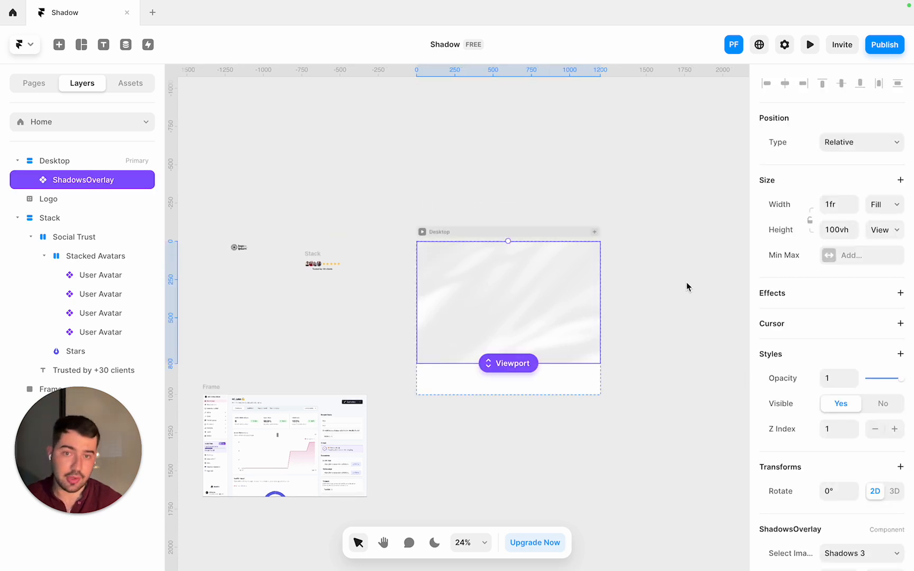
# Change the ShadowsOverlay's position type to Absolute and pin it to the left and right edges of Desktop
pyautogui.click(886, 144)
pyautogui.click(874, 129)
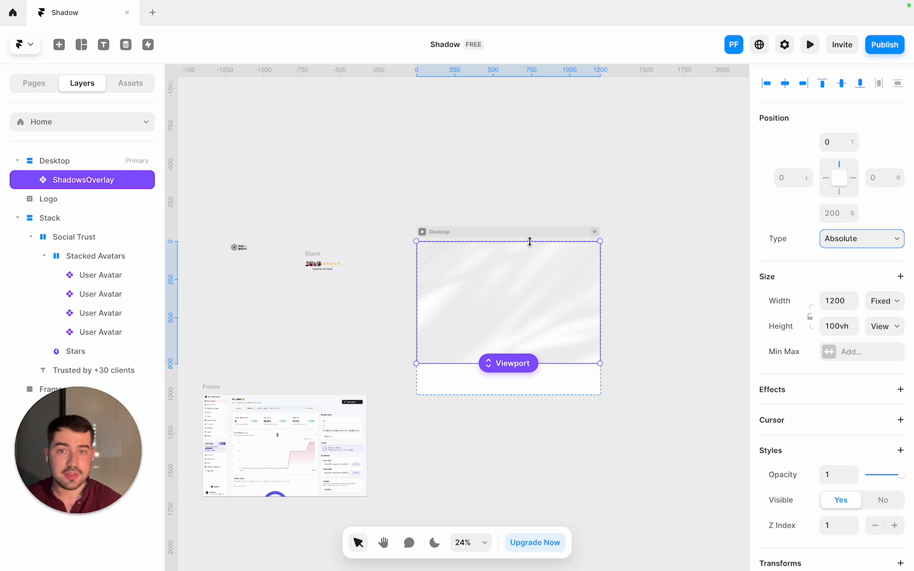
pyautogui.click(825, 178)
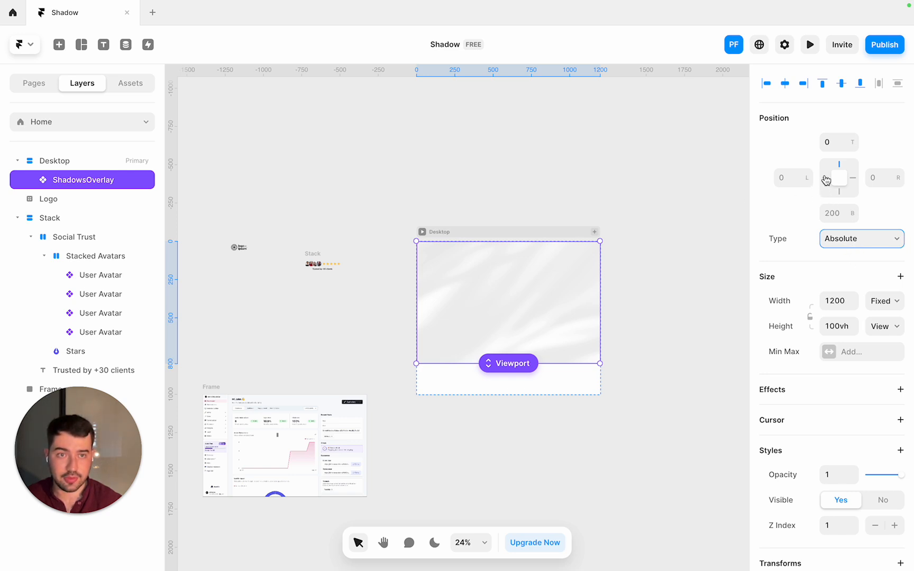
pyautogui.click(853, 179)
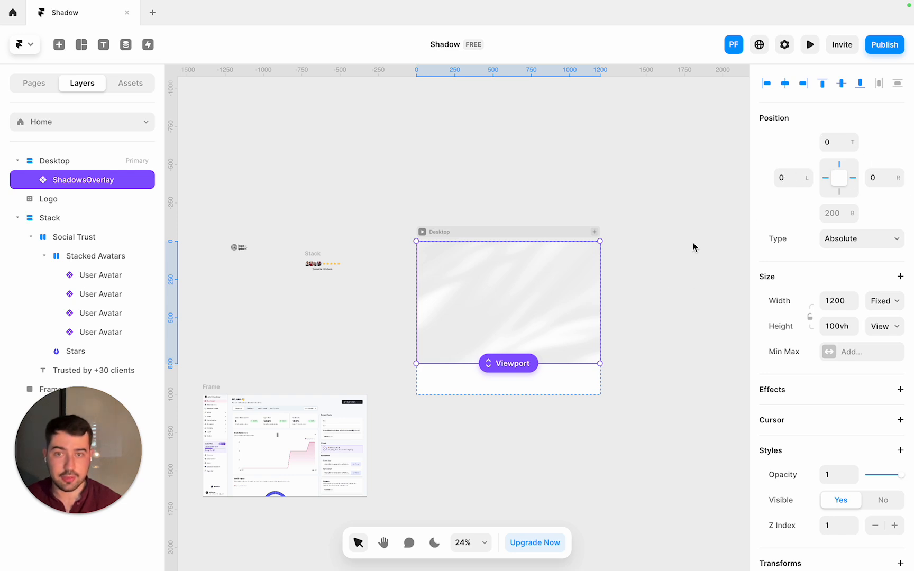
pyautogui.click(656, 277)
pyautogui.click(531, 290)
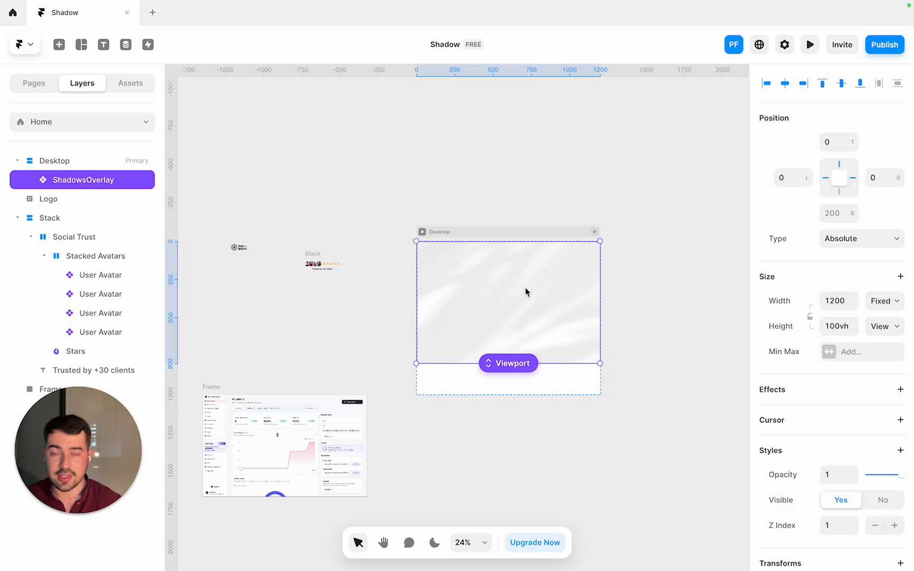
pyautogui.click(652, 315)
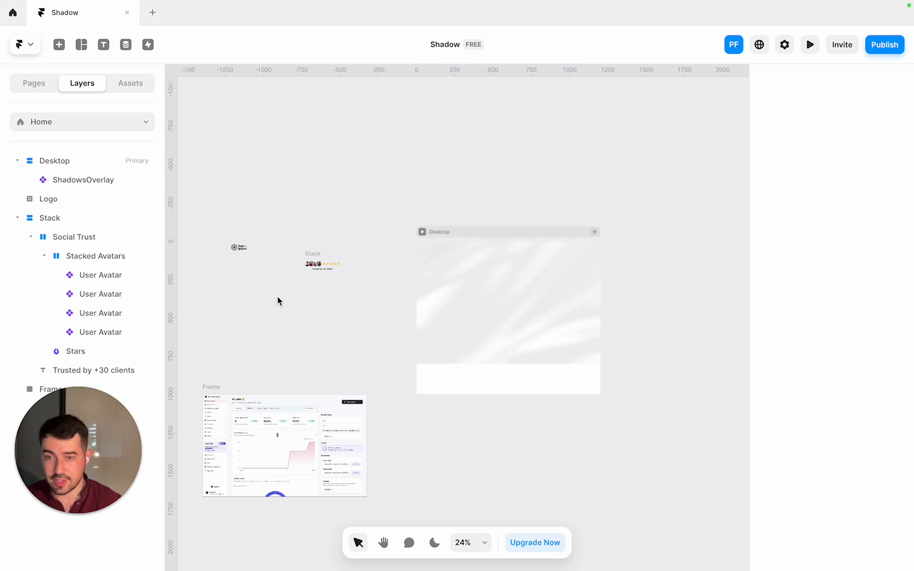
# Draw a full-width, 800-high frame over the shadow area in Desktop and move ShadowsOverlay out of it, directly above it in the layer order
pyautogui.press('f')
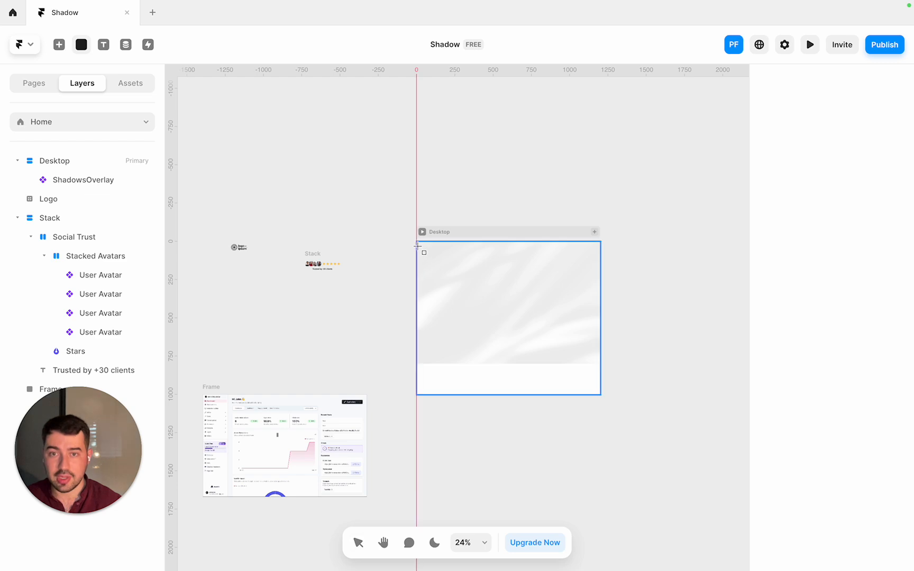
pyautogui.moveTo(418, 243); pyautogui.dragTo(600, 364)
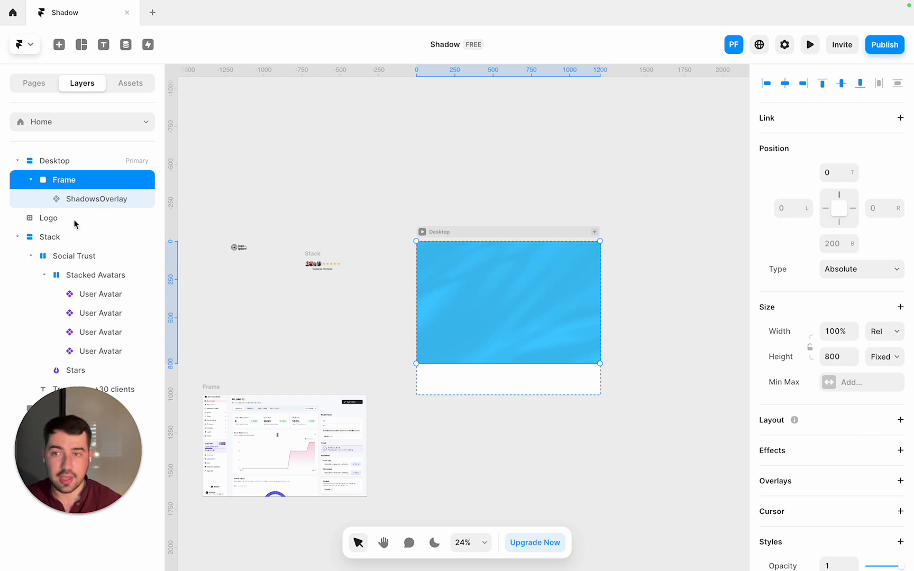
pyautogui.moveTo(89, 210); pyautogui.dragTo(84, 173)
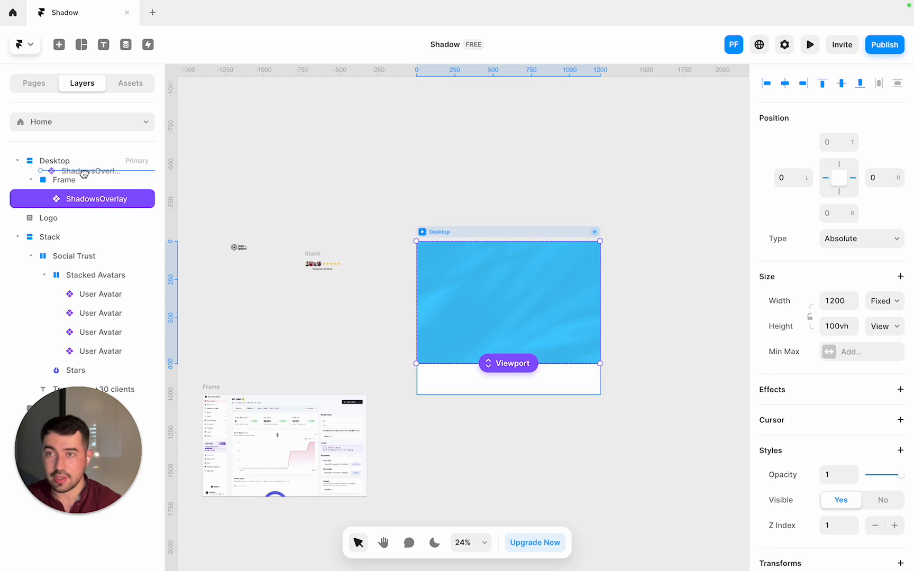
pyautogui.moveTo(83, 174); pyautogui.dragTo(85, 174)
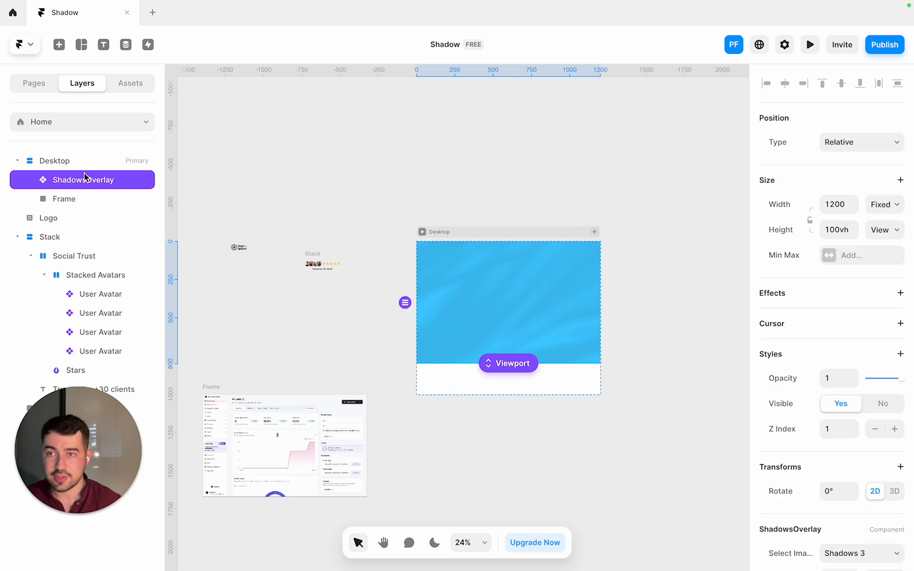
# Add a stack layout to the new frame in Desktop and remove its blue fill
pyautogui.click(97, 205)
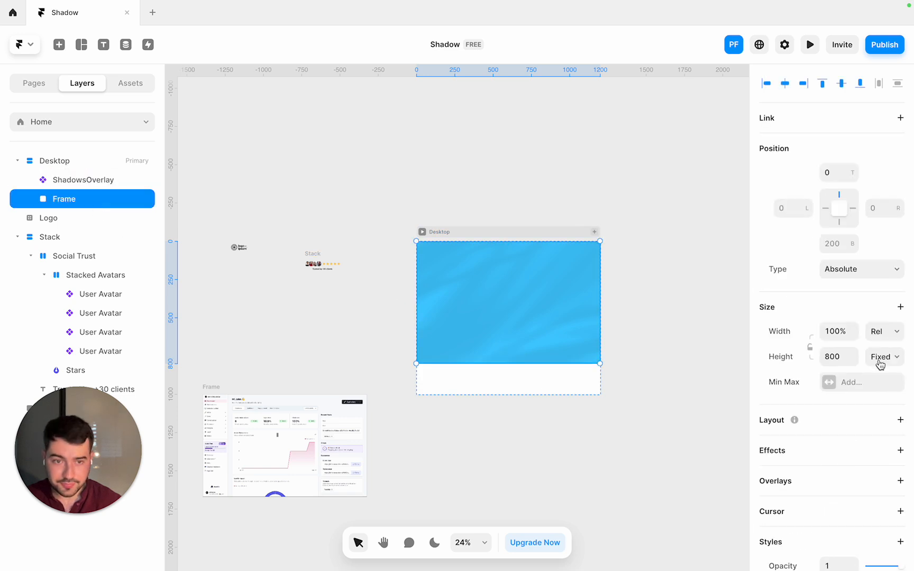
pyautogui.click(894, 425)
pyautogui.scroll(-5, 868, 423)
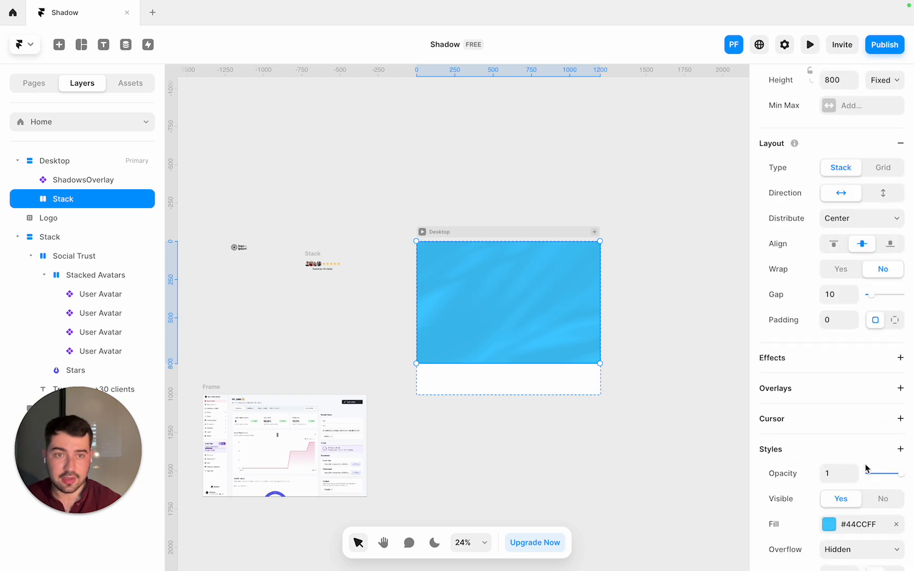
pyautogui.click(895, 525)
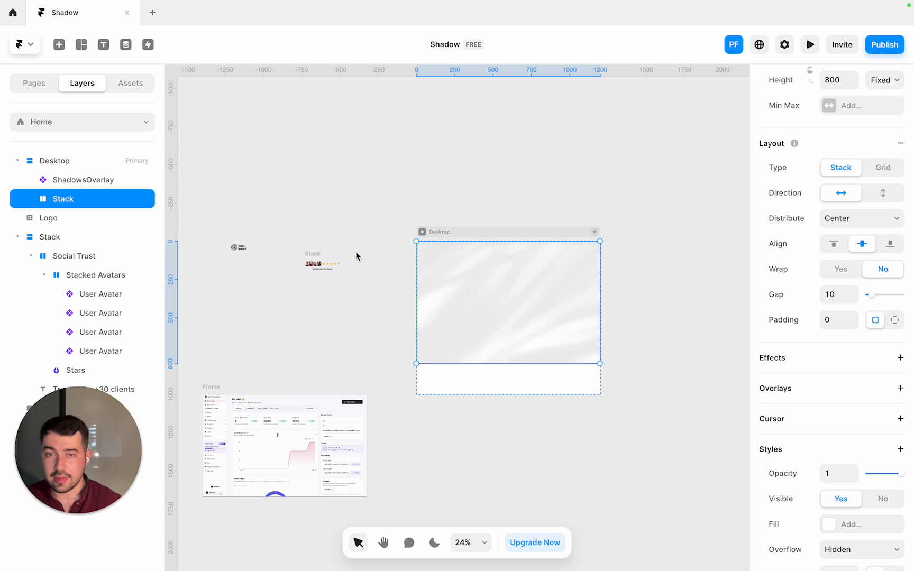
pyautogui.click(376, 288)
pyautogui.click(547, 283)
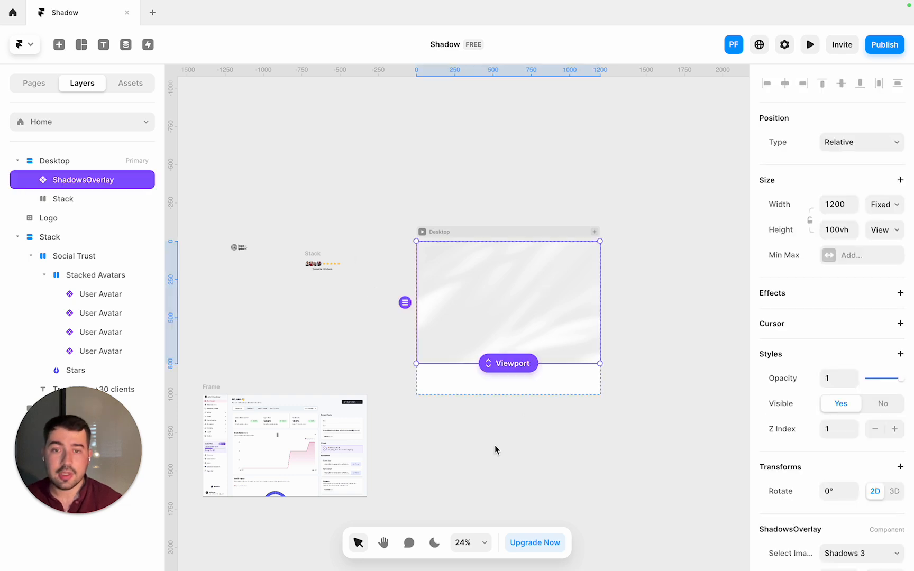
pyautogui.scroll(3, 469, 284)
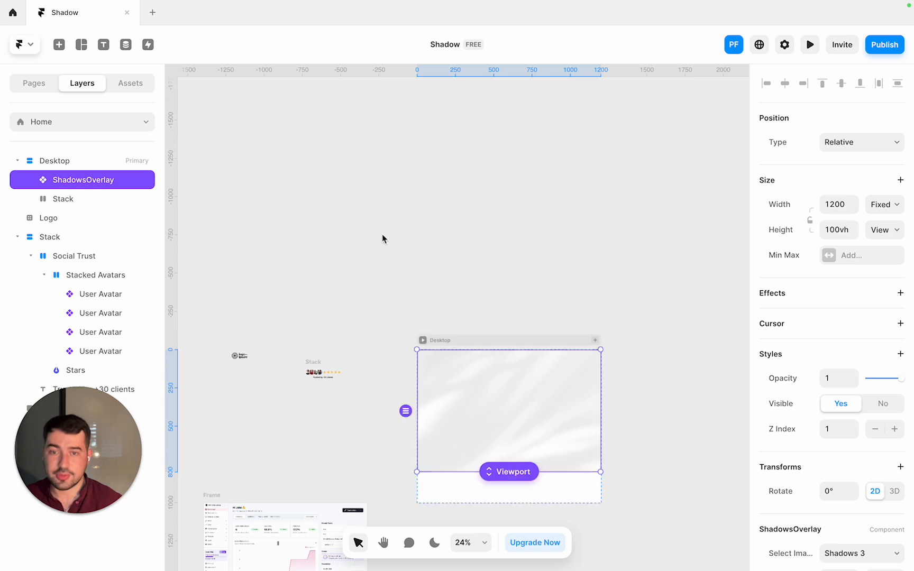
# Draw a wide frame about 133 high on the empty canvas above Desktop and set its width to 1200
pyautogui.press('f')
pyautogui.moveTo(357, 215); pyautogui.dragTo(618, 233)
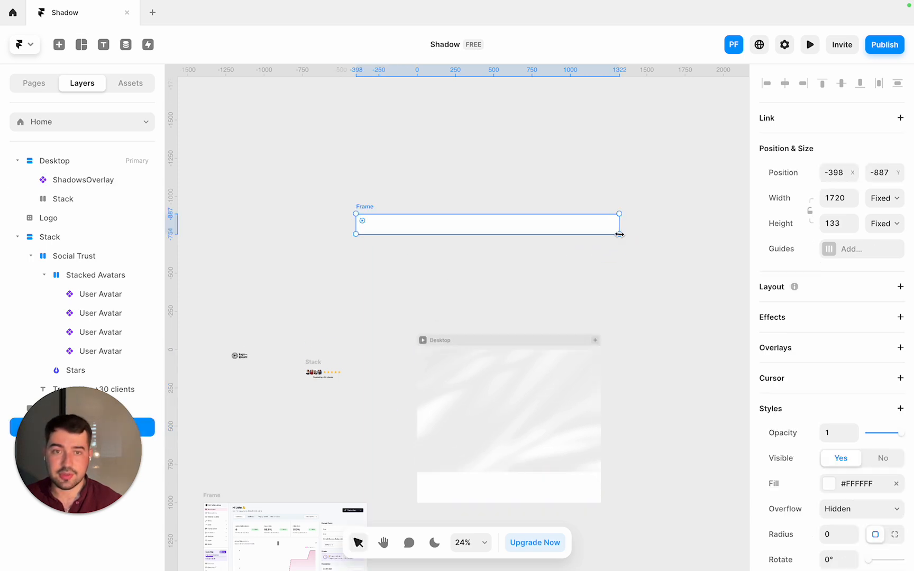
pyautogui.click(830, 198)
pyautogui.write('1200')
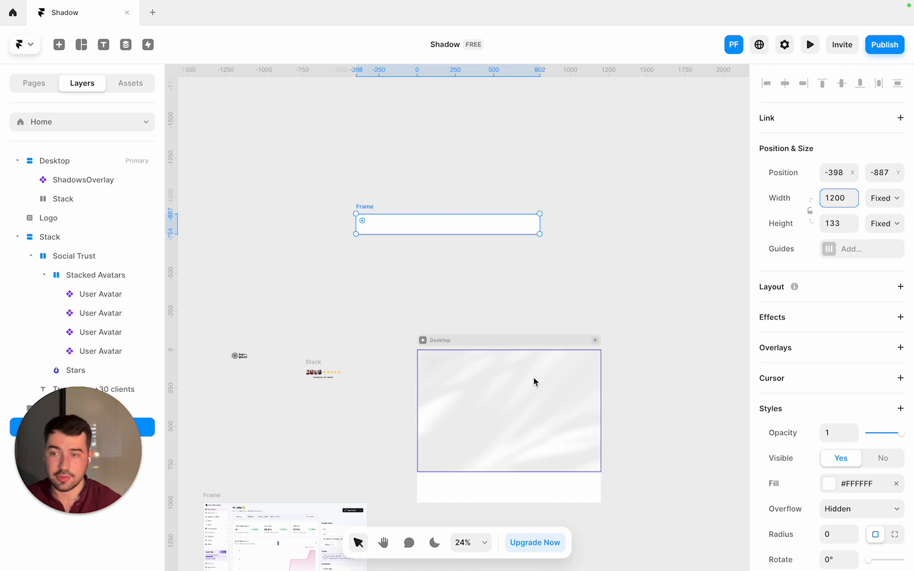
pyautogui.click(886, 228)
pyautogui.click(887, 230)
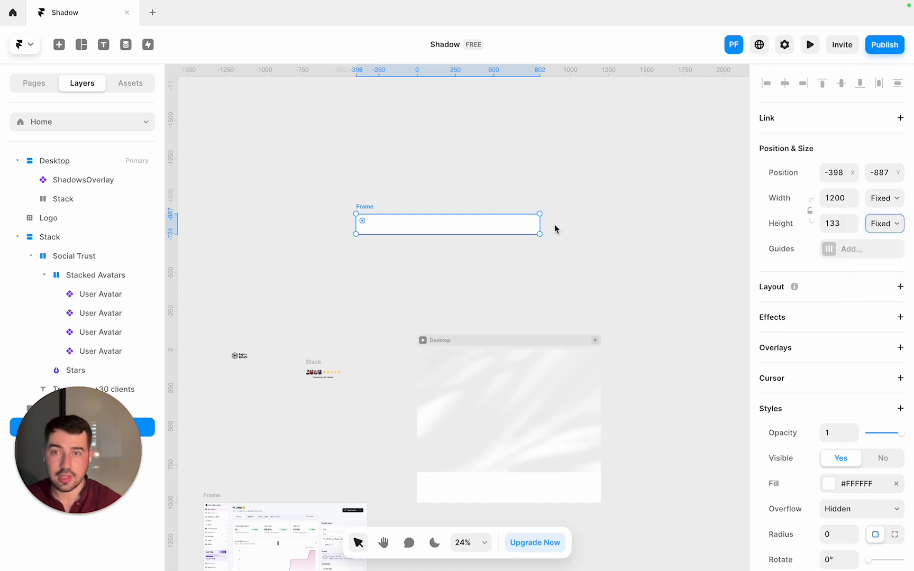
# Copy the Logo and turn the new 1200-wide frame into a component named NavBar
pyautogui.click(239, 356)
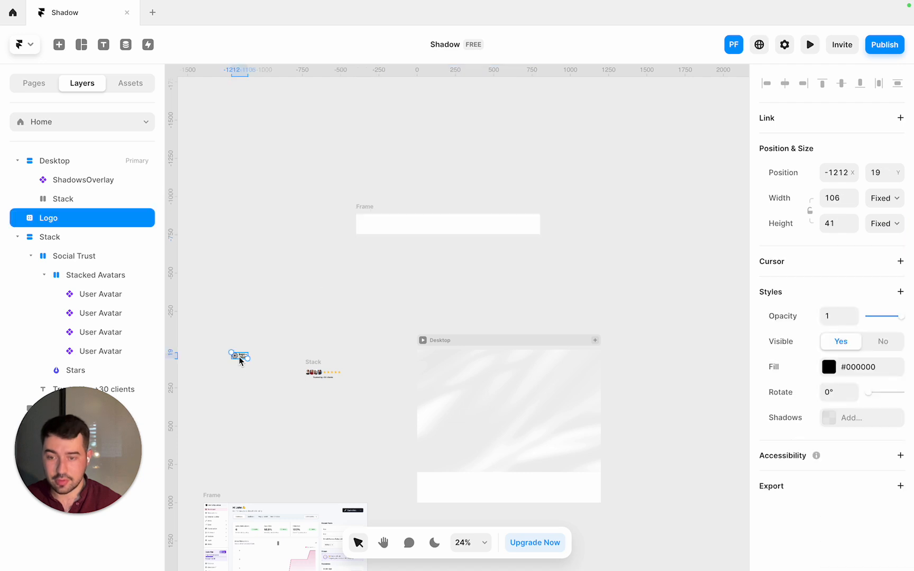
pyautogui.rightClick(372, 221)
pyautogui.click(424, 218)
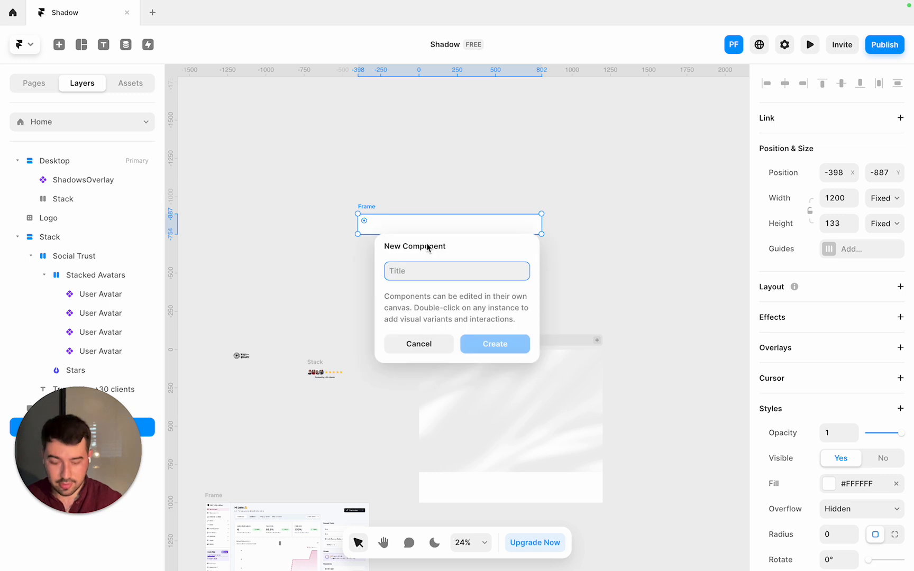
pyautogui.write('NavBar')
pyautogui.press('Return')
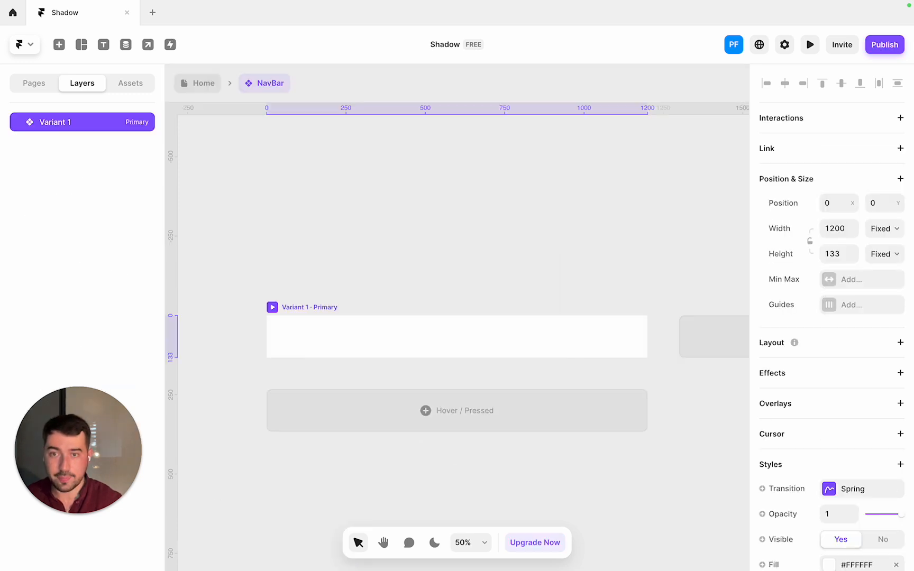
# Paste the Logo into the NavBar near its left edge and enlarge it proportionally to about 165 × 64
pyautogui.hotkey('ctrl', 'v')
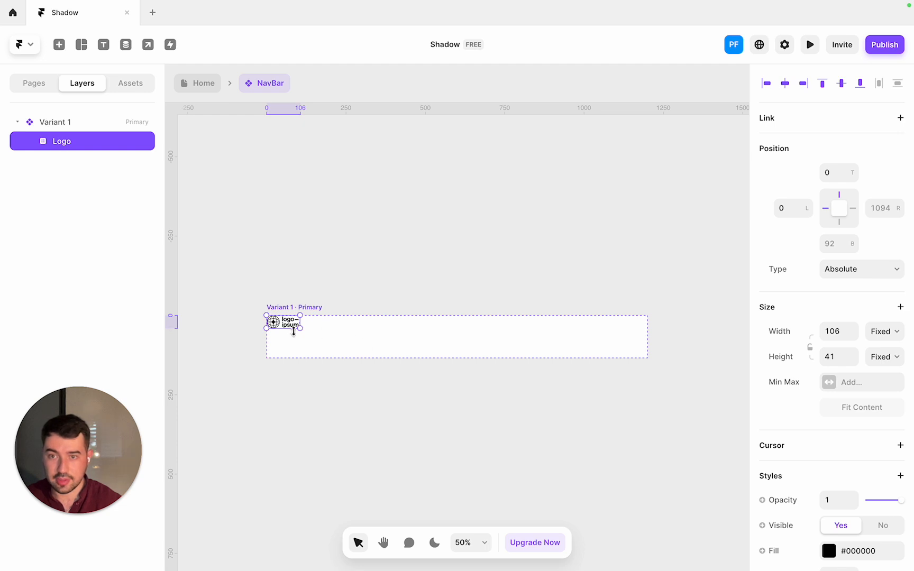
pyautogui.moveTo(292, 325); pyautogui.dragTo(318, 341)
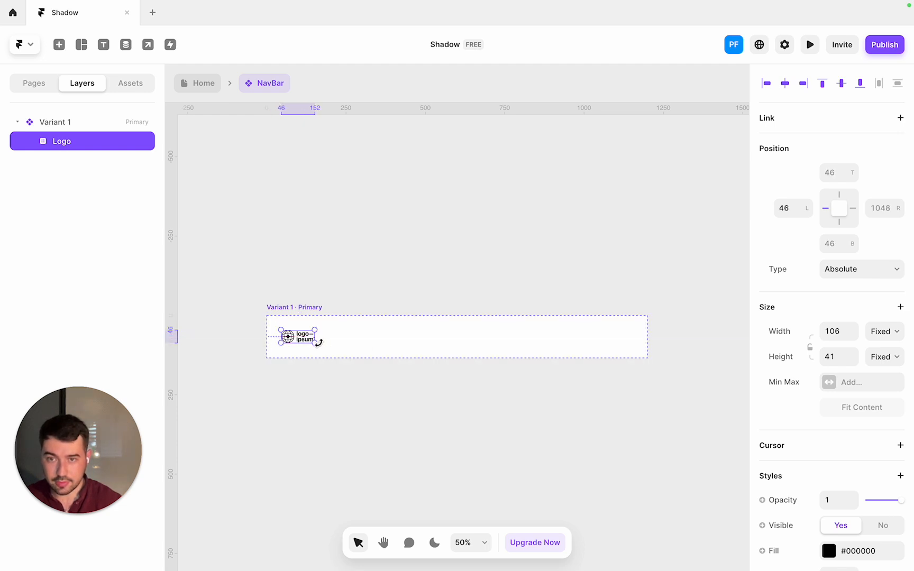
pyautogui.click(809, 351)
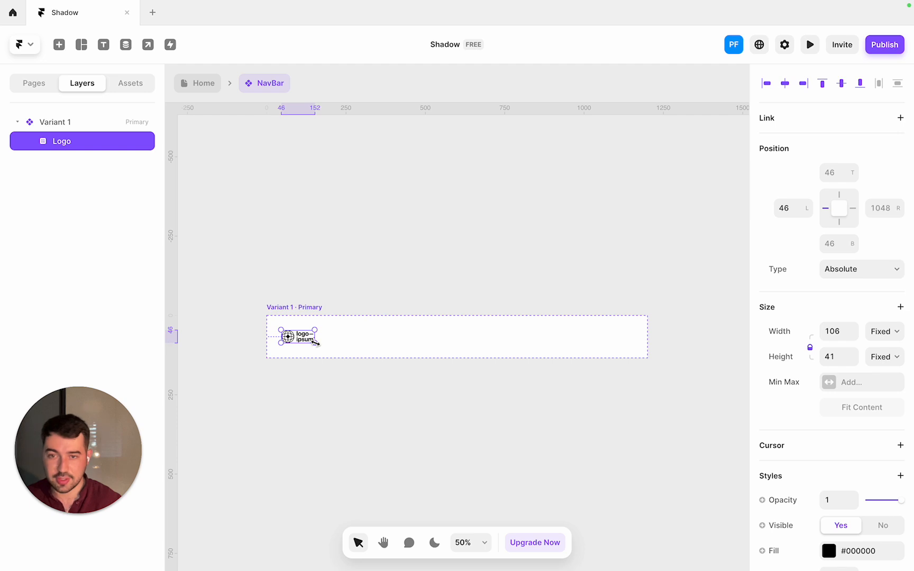
pyautogui.moveTo(316, 343); pyautogui.dragTo(329, 359)
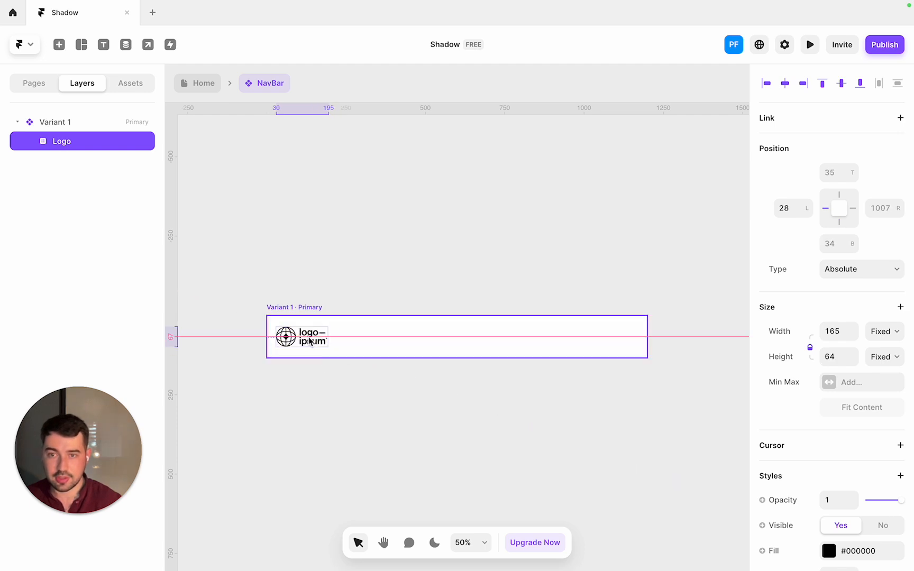
# Add a horizontal stack layout to the NavBar's primary variant
pyautogui.click(309, 317)
pyautogui.click(855, 347)
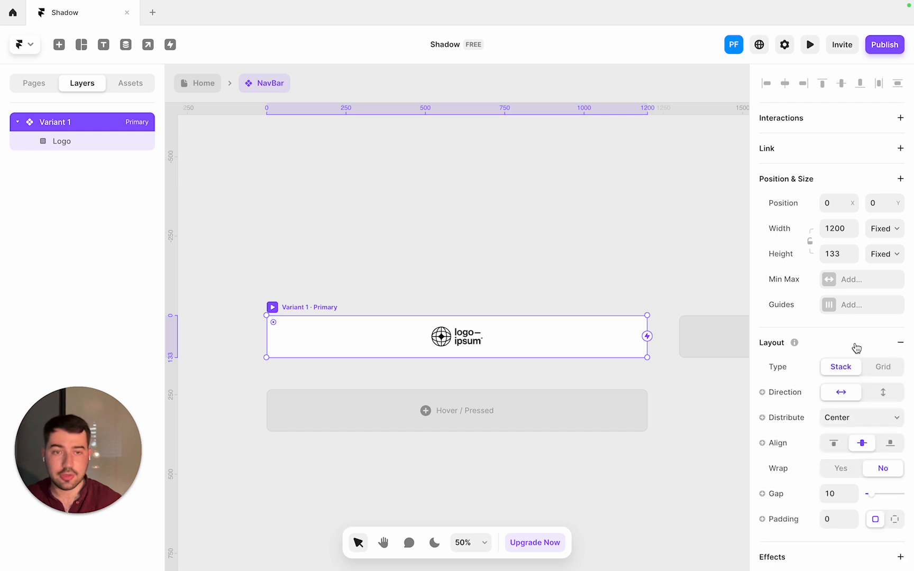
pyautogui.click(474, 347)
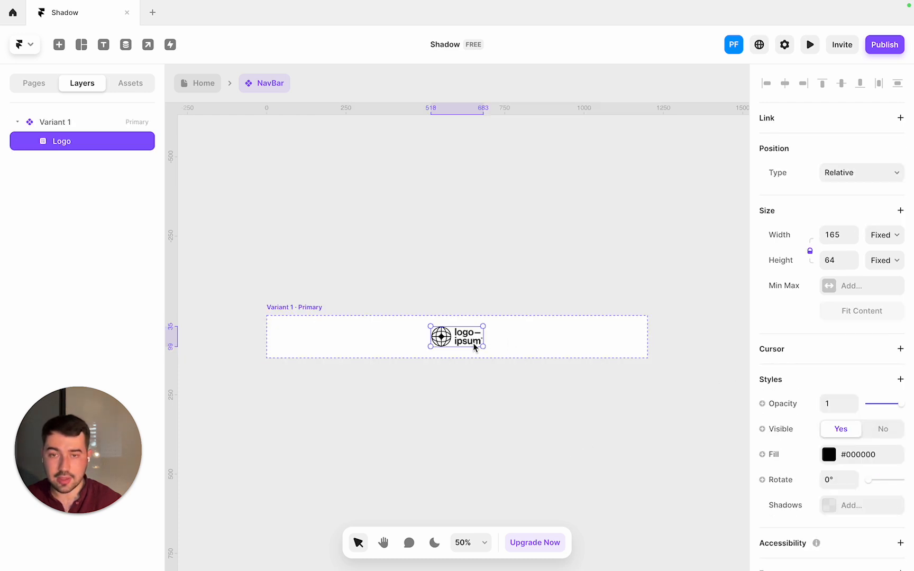
pyautogui.click(465, 238)
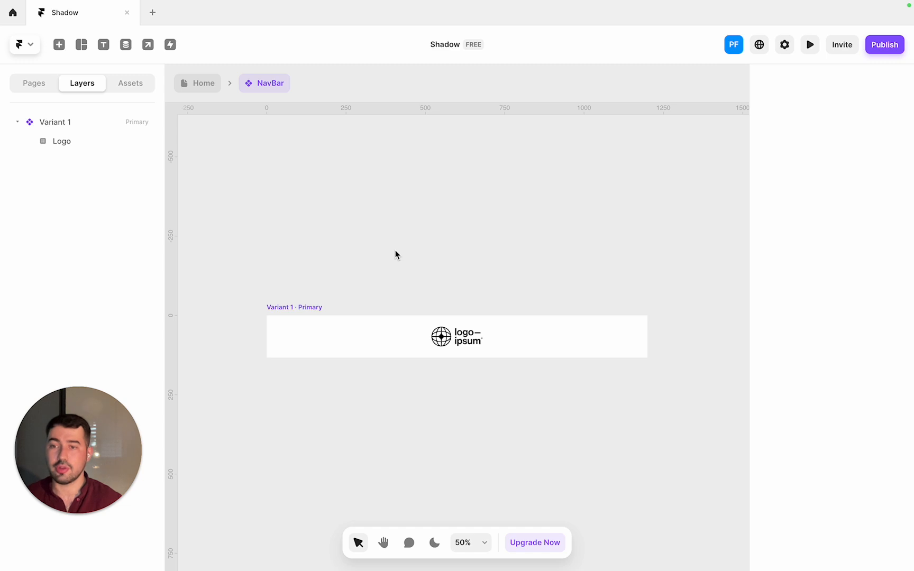
# Draw a frame about 268 × 64 above the NavBar variant and turn it into a component named NavBar Button
pyautogui.press('f')
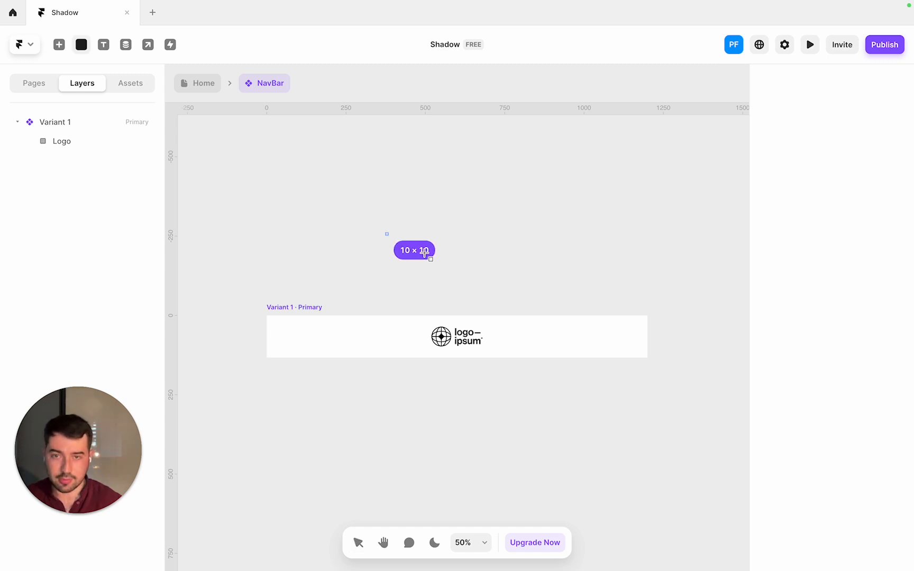
pyautogui.moveTo(385, 232); pyautogui.dragTo(470, 253)
pyautogui.rightClick(419, 255)
pyautogui.click(459, 221)
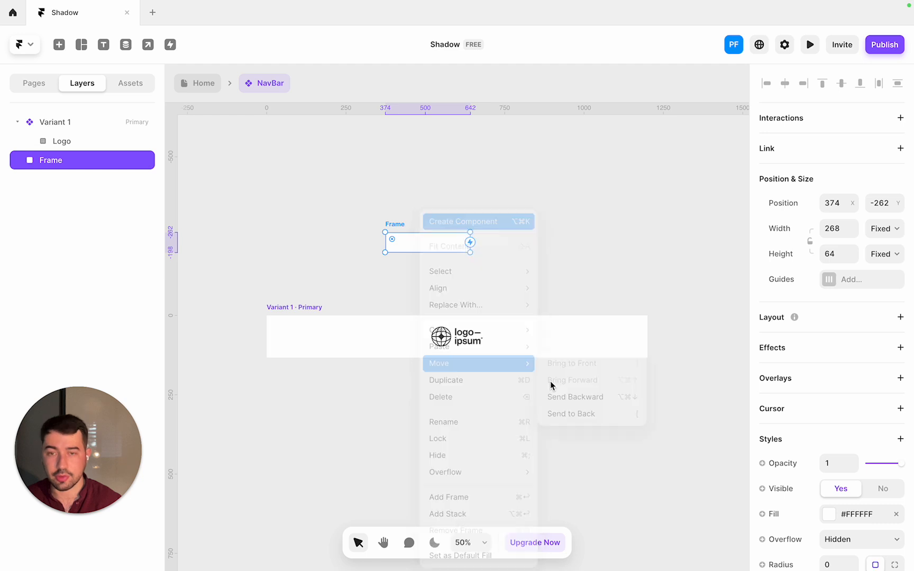
pyautogui.write('NavBar Button')
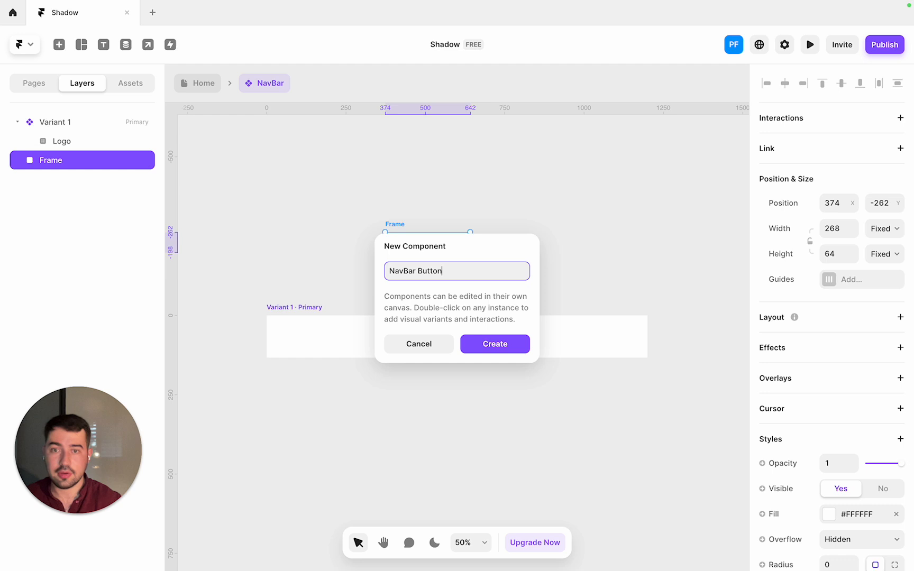
pyautogui.press('Return')
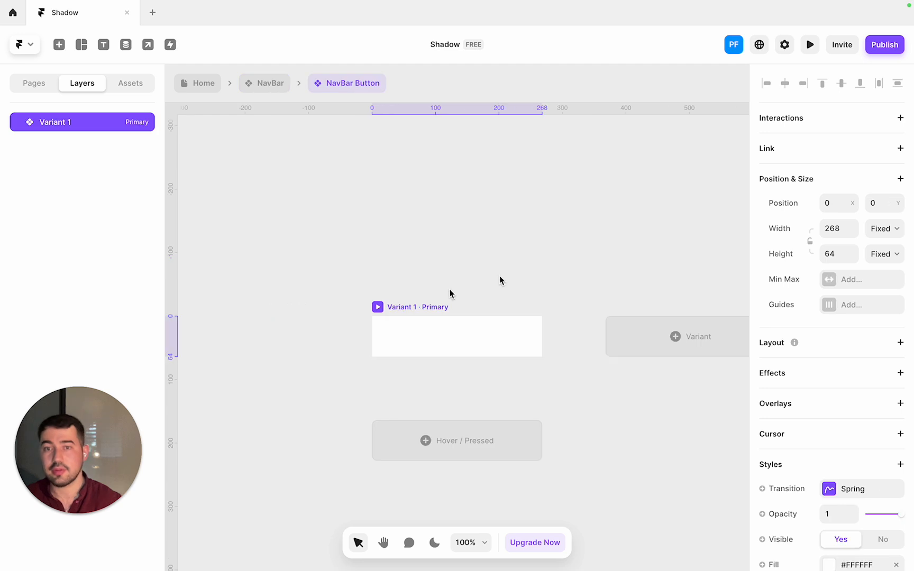
# Add a text layer reading "Service" inside the NavBar Button's primary variant
pyautogui.press('t')
pyautogui.click(426, 341)
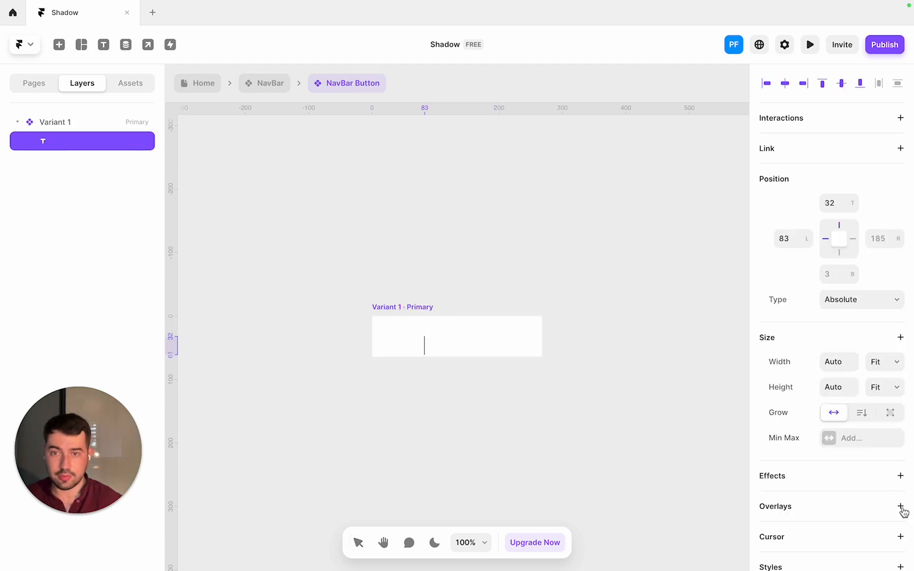
pyautogui.write('Service')
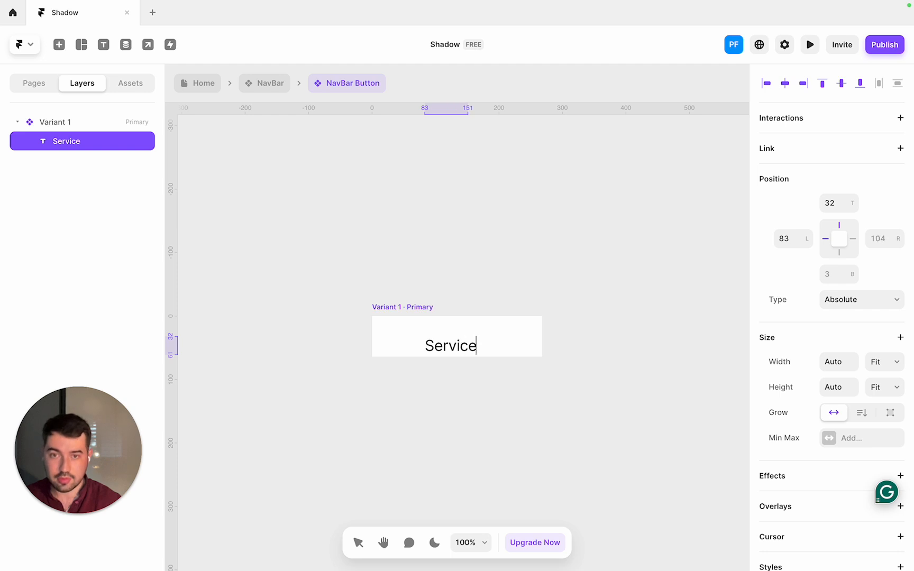
pyautogui.click(851, 551)
pyautogui.click(670, 469)
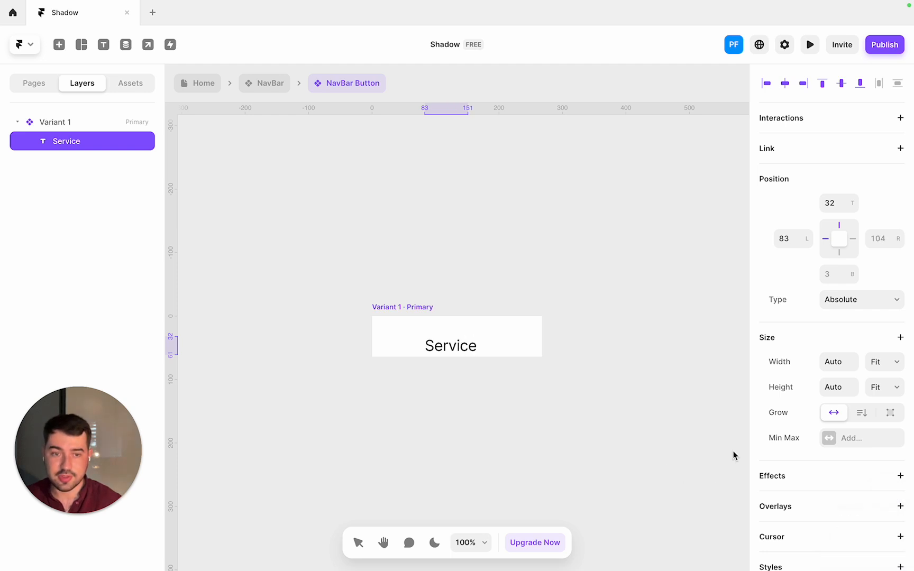
pyautogui.doubleClick(450, 339)
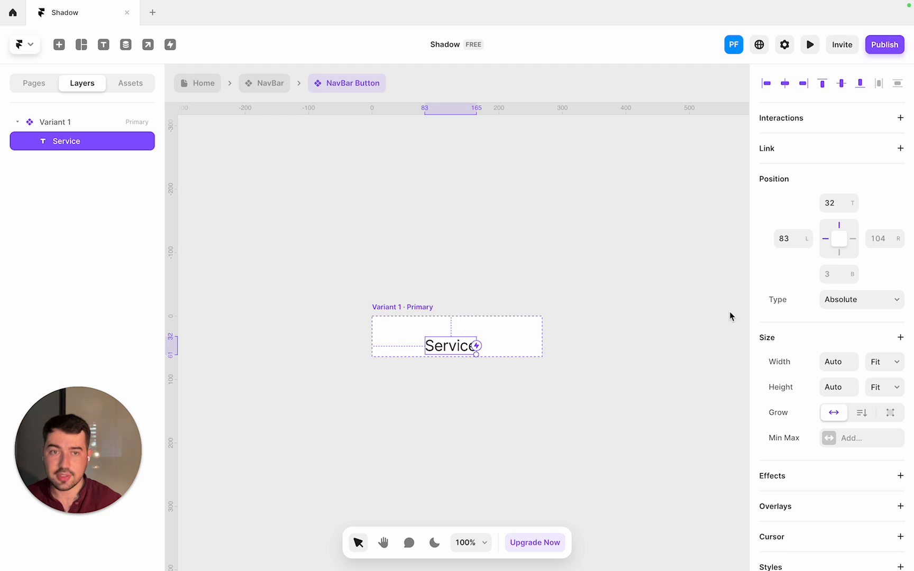
pyautogui.scroll(-7, 846, 368)
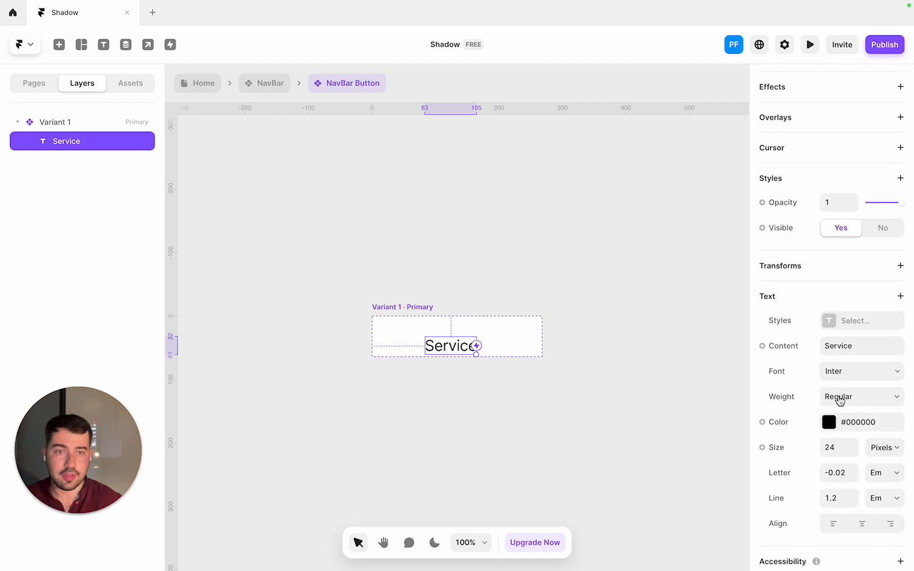
# Add a stack layout to the NavBar Button's primary variant and set its width and height to Fit Content
pyautogui.click(368, 260)
pyautogui.click(398, 312)
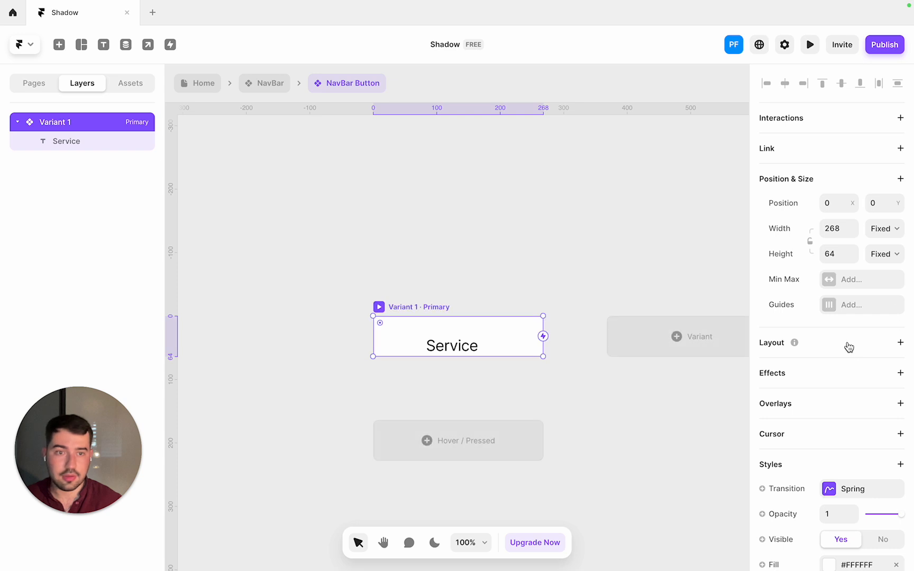
pyautogui.click(879, 229)
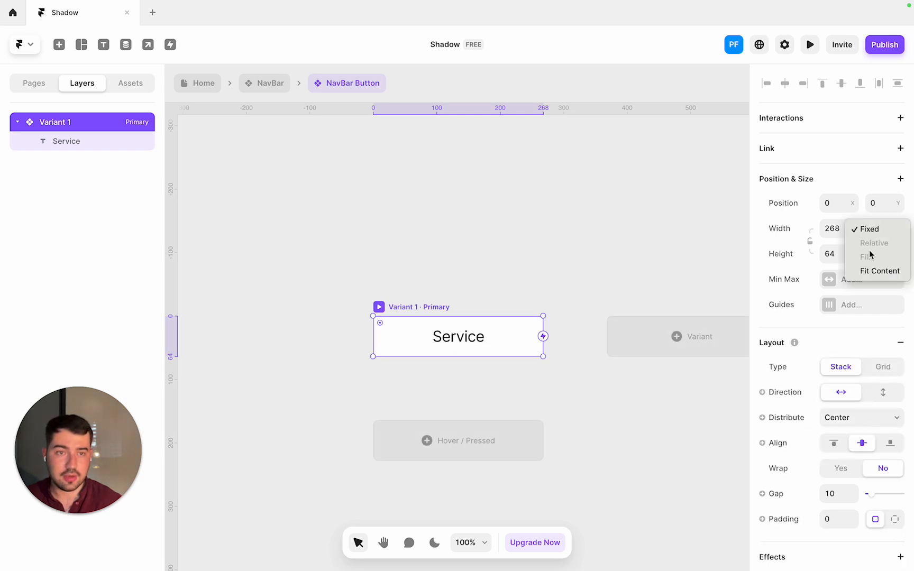
pyautogui.click(875, 268)
pyautogui.click(882, 254)
pyautogui.click(888, 297)
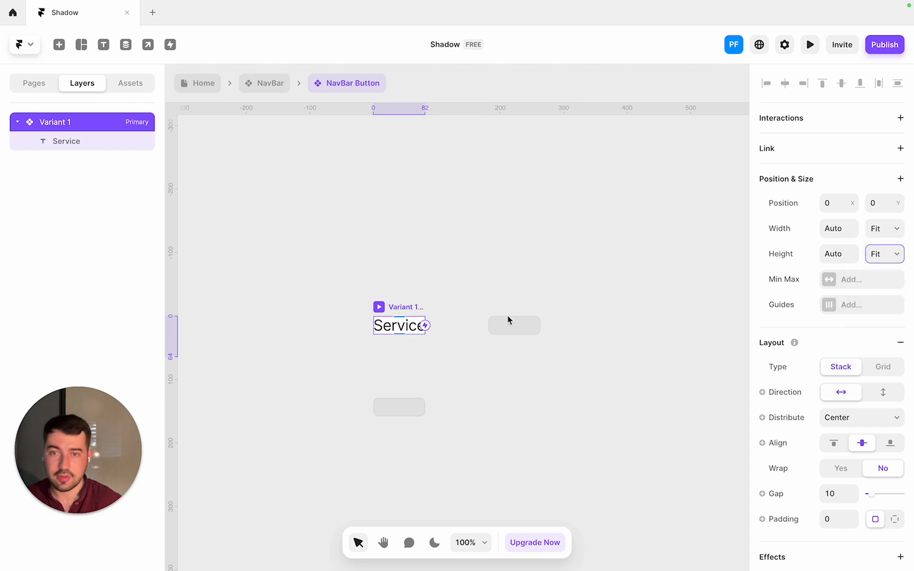
# Remove the white fill from the NavBar Button's primary variant
pyautogui.scroll(-8, 828, 373)
pyautogui.click(896, 322)
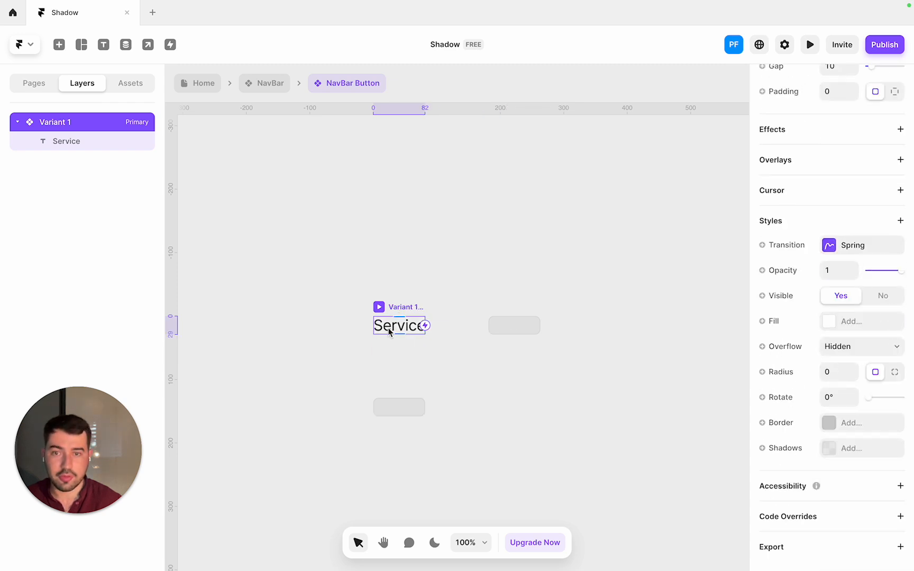
pyautogui.click(441, 245)
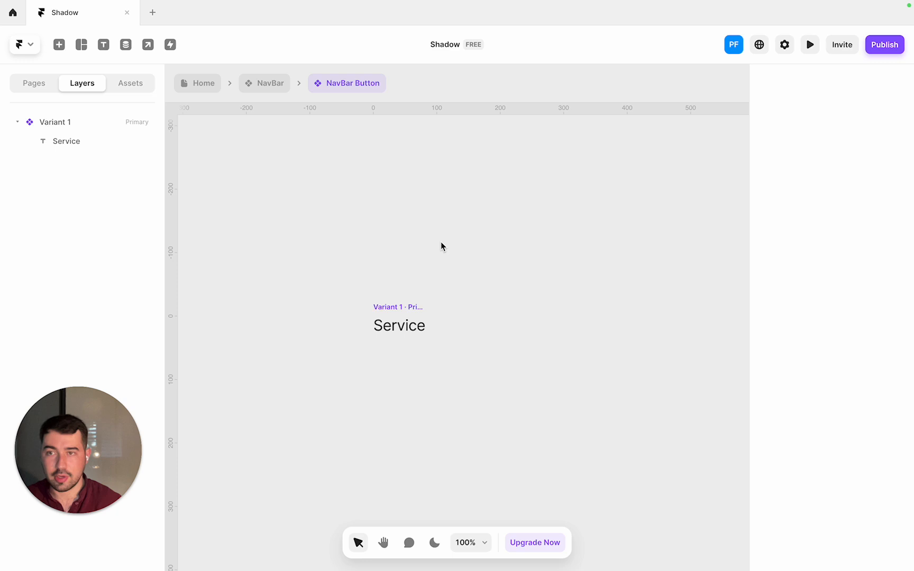
# Create a Title variable from the Service text's content and enable Text Area for it
pyautogui.click(53, 141)
pyautogui.scroll(-1, 826, 327)
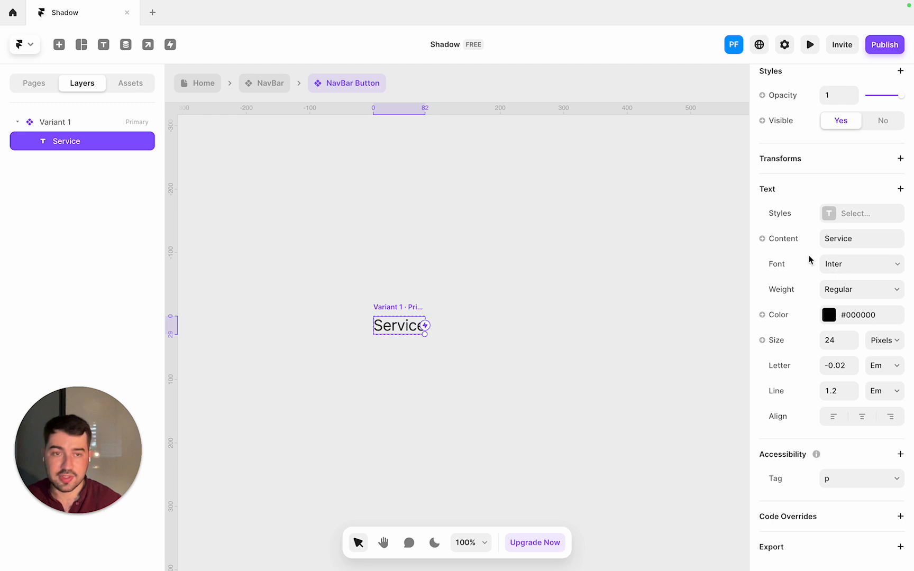
pyautogui.click(763, 240)
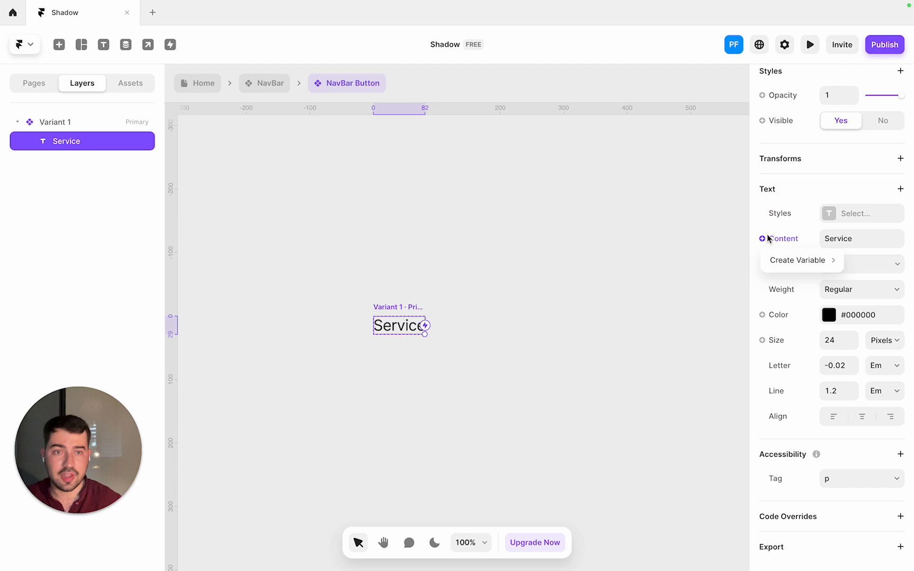
pyautogui.moveTo(772, 259)
pyautogui.click(732, 263)
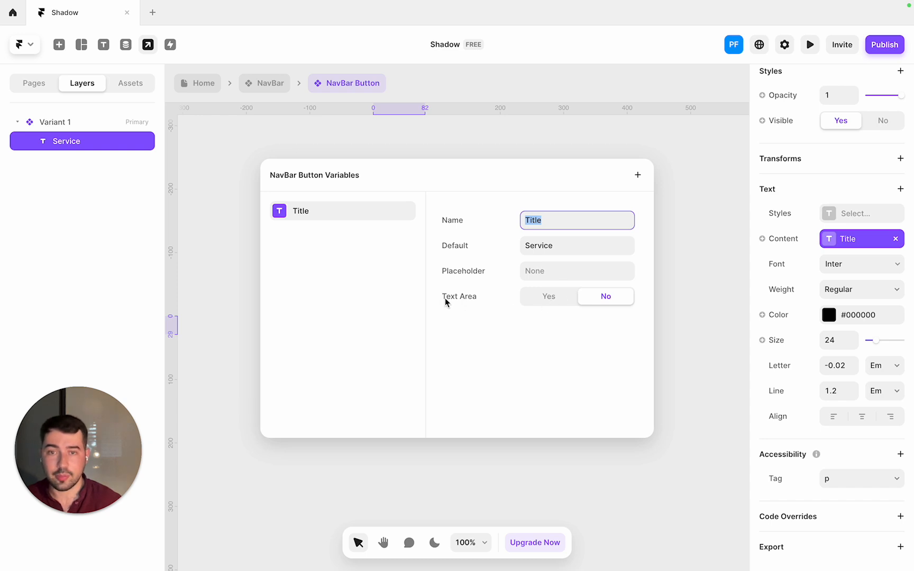
pyautogui.click(541, 302)
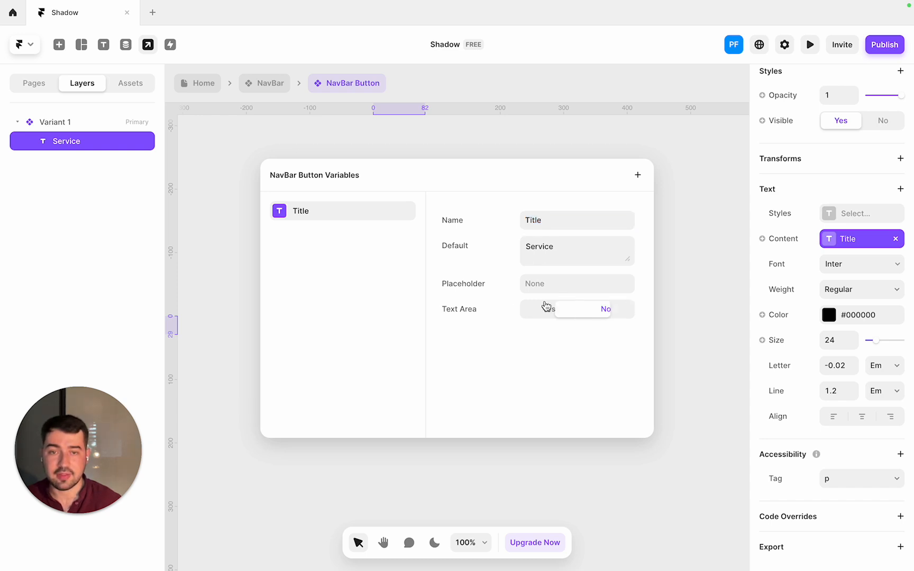
pyautogui.click(678, 227)
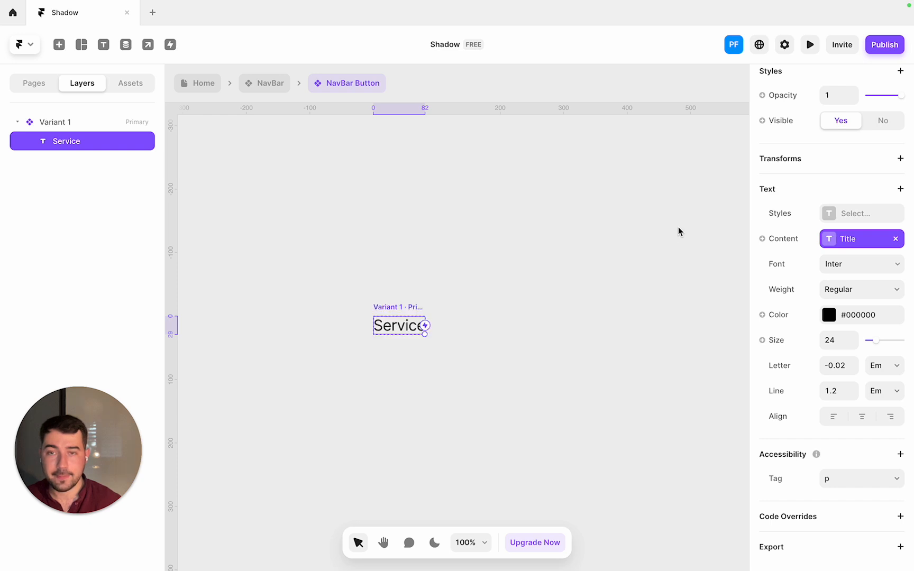
# Return to the NavBar component and set the NavBar Button instance's width and height to Fit Content
pyautogui.click(278, 83)
pyautogui.click(890, 199)
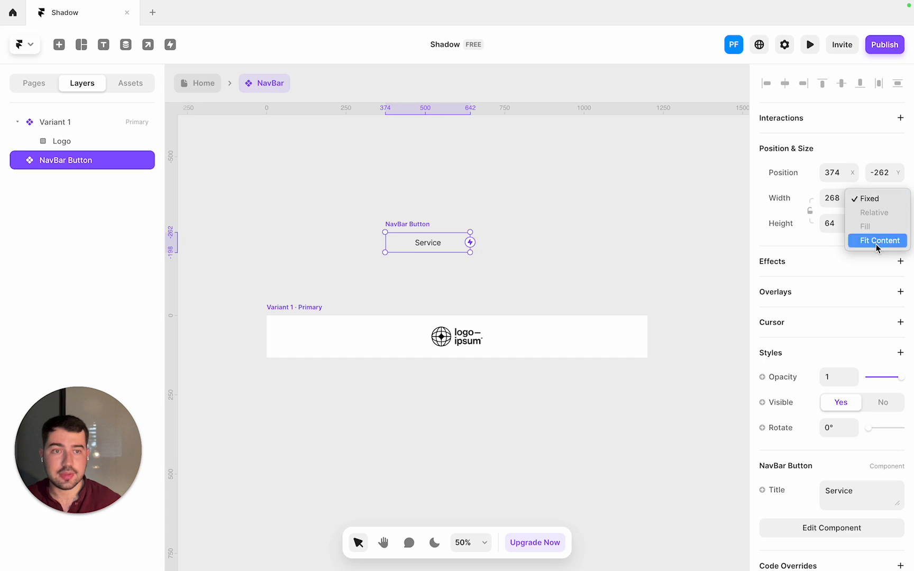
pyautogui.click(878, 241)
pyautogui.click(887, 224)
pyautogui.click(880, 265)
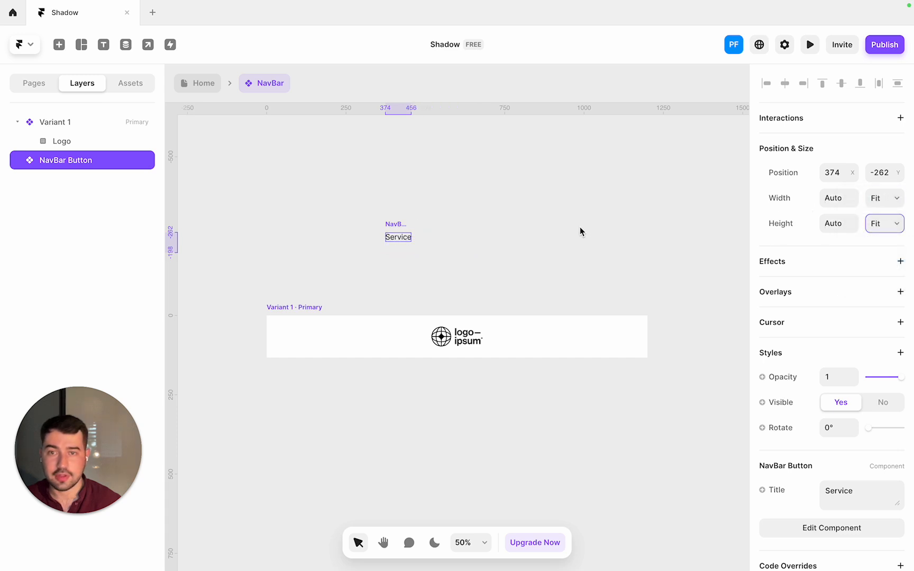
# Draw a frame about 416 × 64 inside the NavBar variant, directly to the right of the Logo
pyautogui.click(577, 232)
pyautogui.press('f')
pyautogui.moveTo(490, 327); pyautogui.dragTo(622, 347)
pyautogui.scroll(-5, 855, 451)
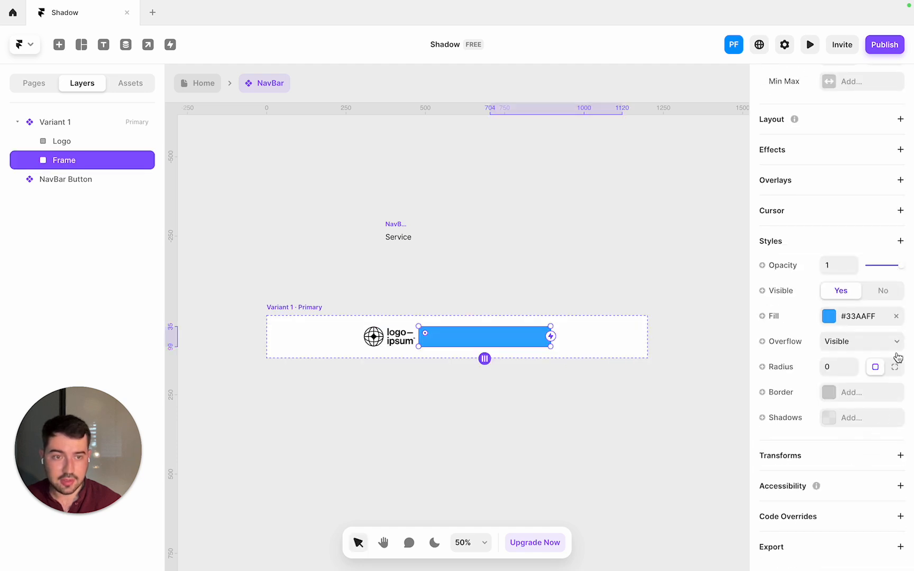
# Turn the new frame beside the Logo into a stack without fill and move the NavBar Button into it
pyautogui.click(895, 316)
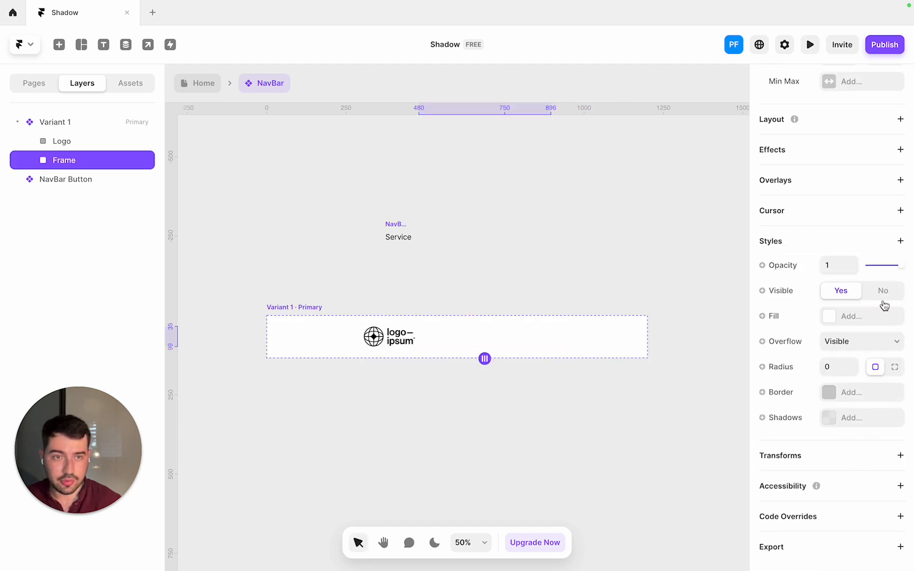
pyautogui.click(817, 122)
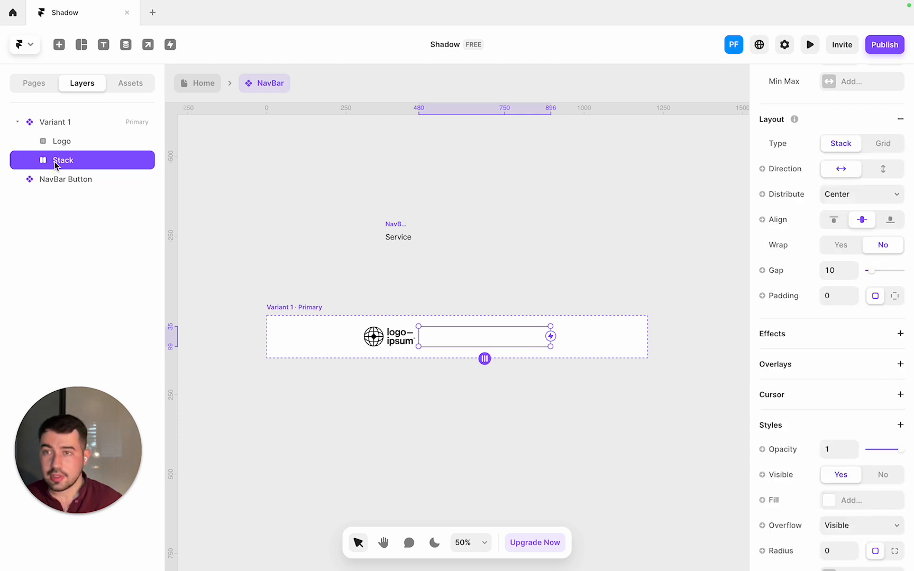
pyautogui.moveTo(59, 180); pyautogui.dragTo(61, 159)
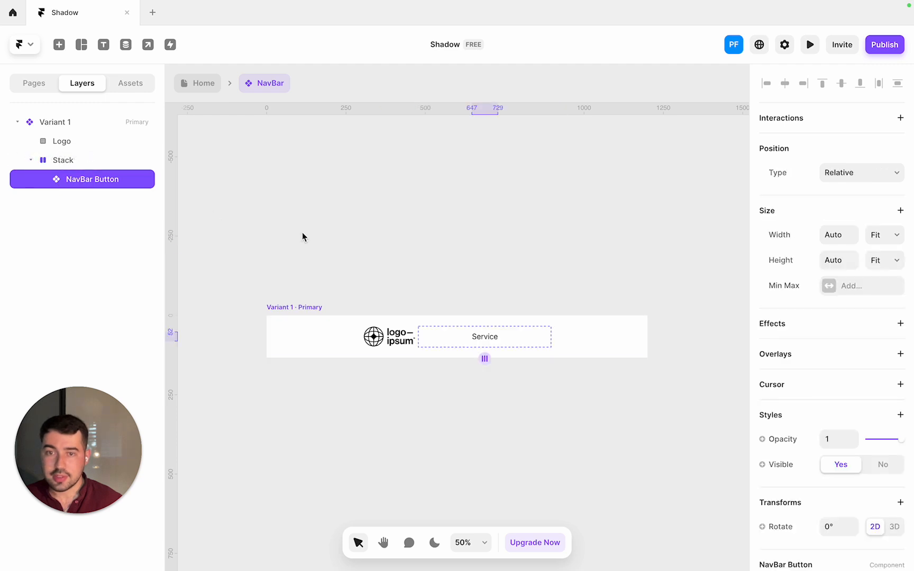
# Duplicate the NavBar Button twice inside the stack
pyautogui.click(533, 341)
pyautogui.click(533, 342)
pyautogui.hotkey('ctrl', 'd')
pyautogui.hotkey('ctrl', 'd')
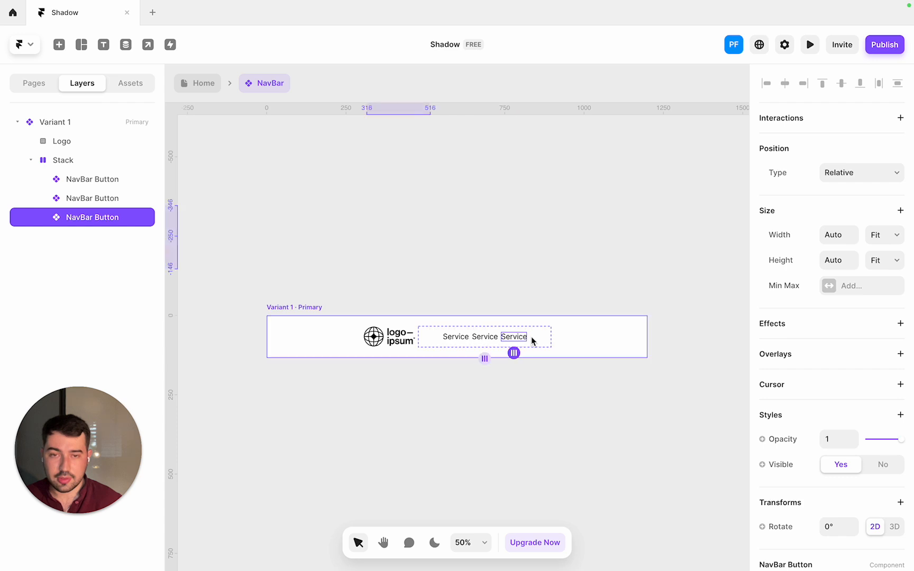
# Set the Title of the middle NavBar Button to Testimonials
pyautogui.click(514, 241)
pyautogui.click(463, 337)
pyautogui.click(482, 337)
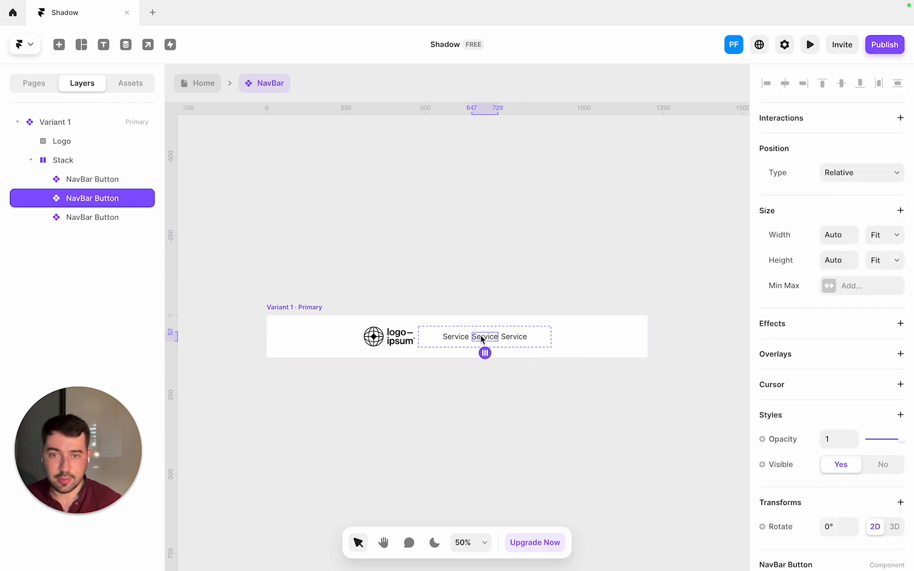
pyautogui.scroll(-5, 837, 385)
pyautogui.click(873, 448)
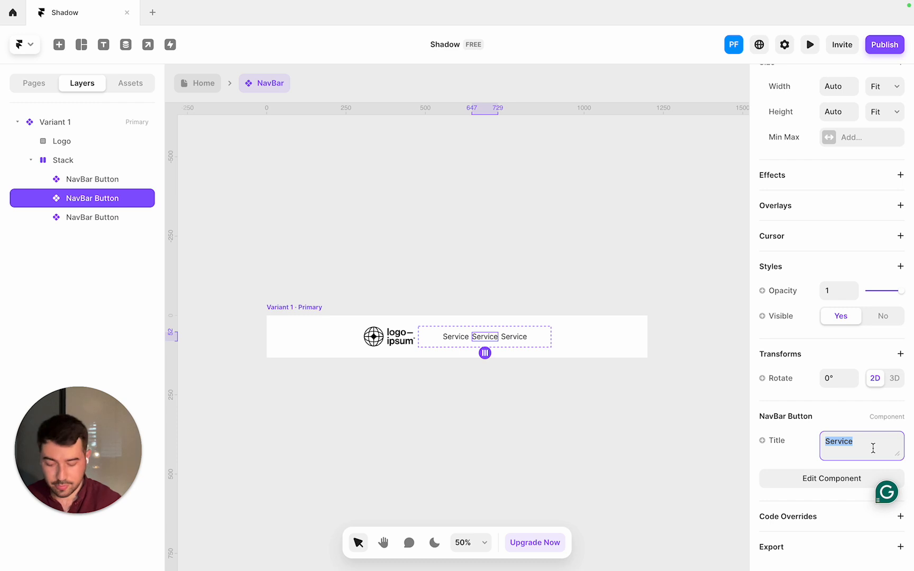
pyautogui.write('Testimonials')
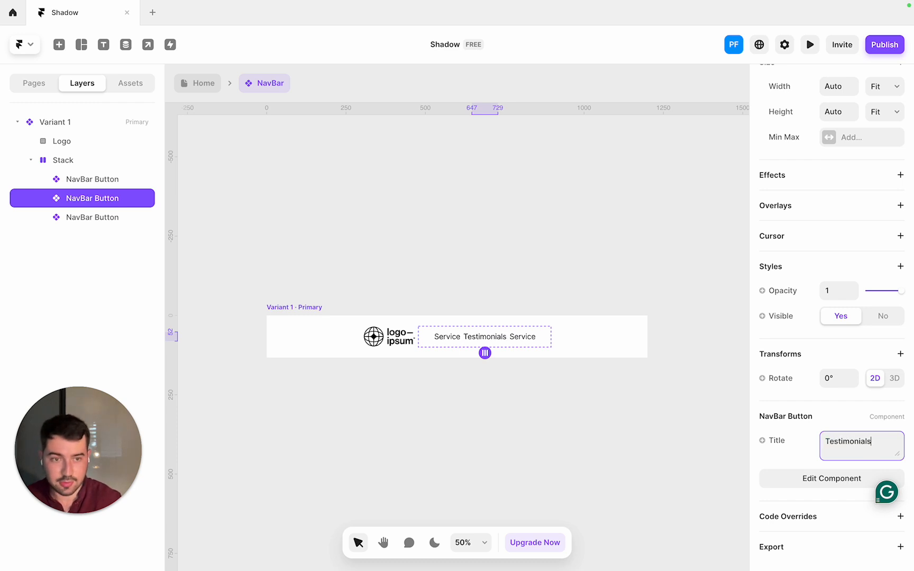
# Set the Title of the last NavBar Button to FAQ
pyautogui.click(531, 338)
pyautogui.scroll(-5, 896, 459)
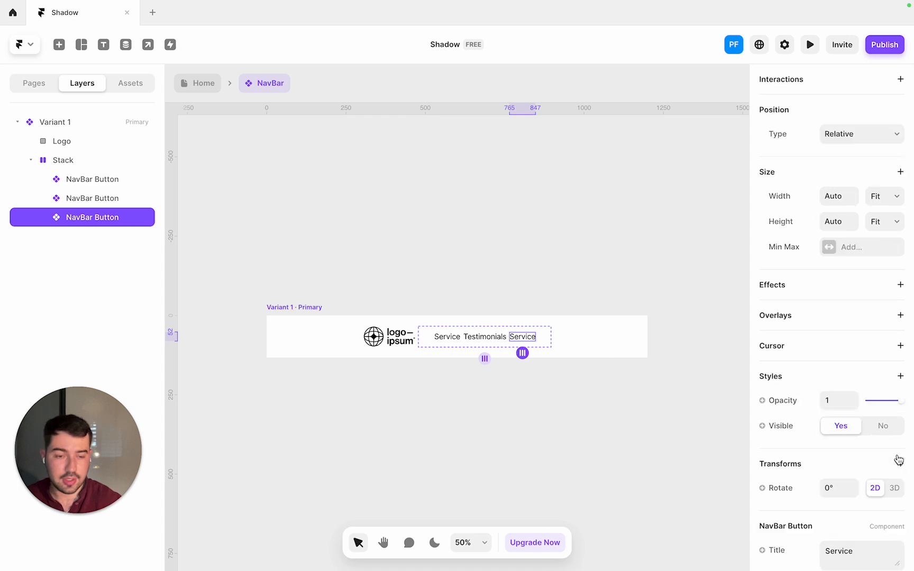
pyautogui.click(875, 451)
pyautogui.write('FAQ')
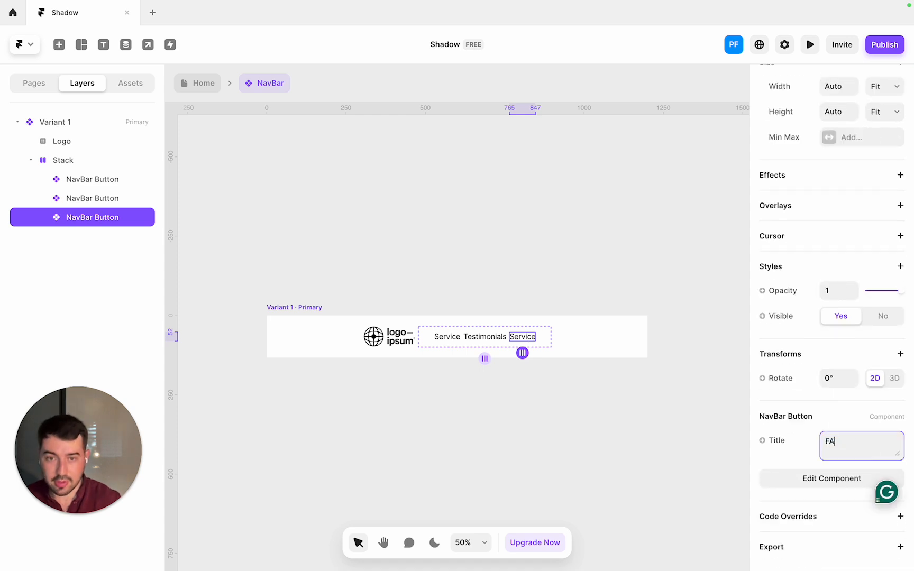
# Set the width and height of the stack holding the buttons to Fit Content and its gap to 16
pyautogui.click(547, 341)
pyautogui.scroll(5, 846, 233)
pyautogui.click(878, 263)
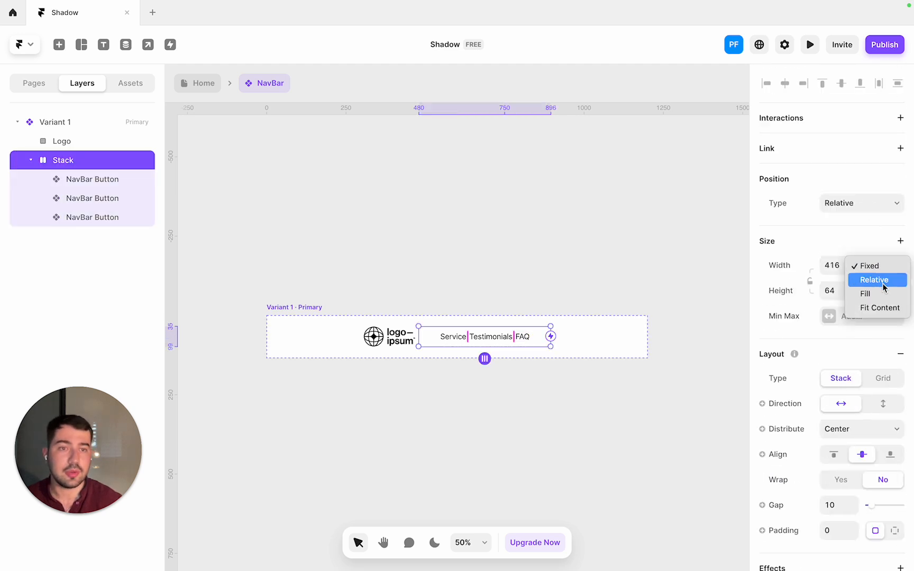
pyautogui.click(891, 306)
pyautogui.click(889, 292)
pyautogui.click(894, 331)
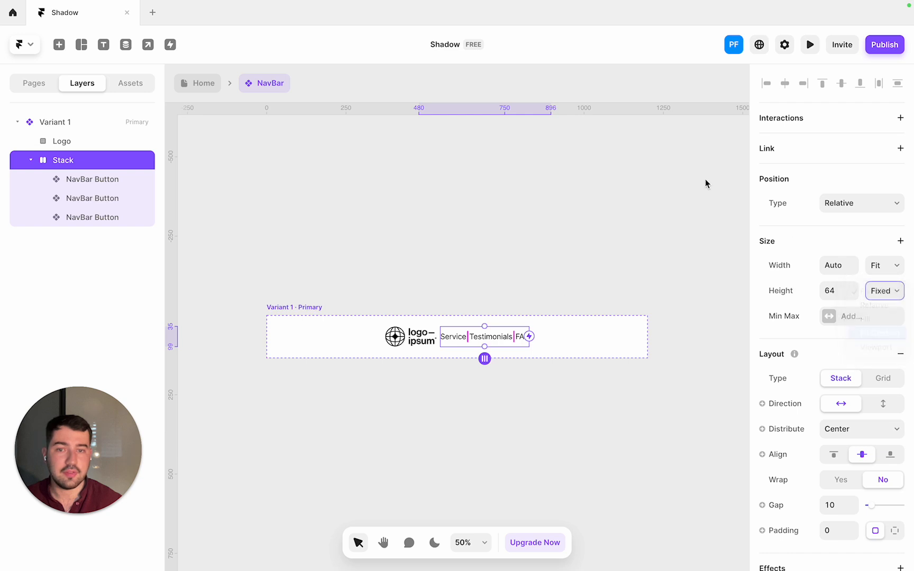
pyautogui.click(834, 507)
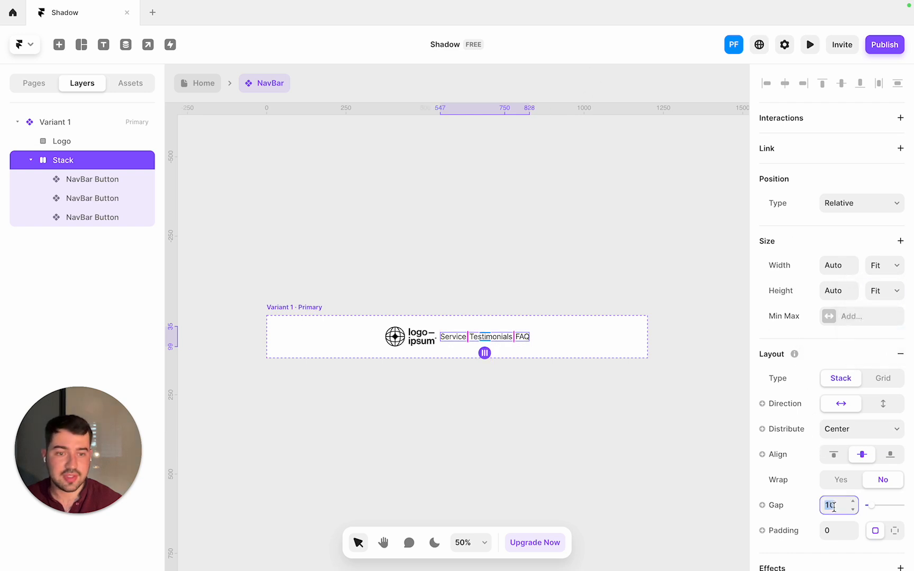
pyautogui.write('16')
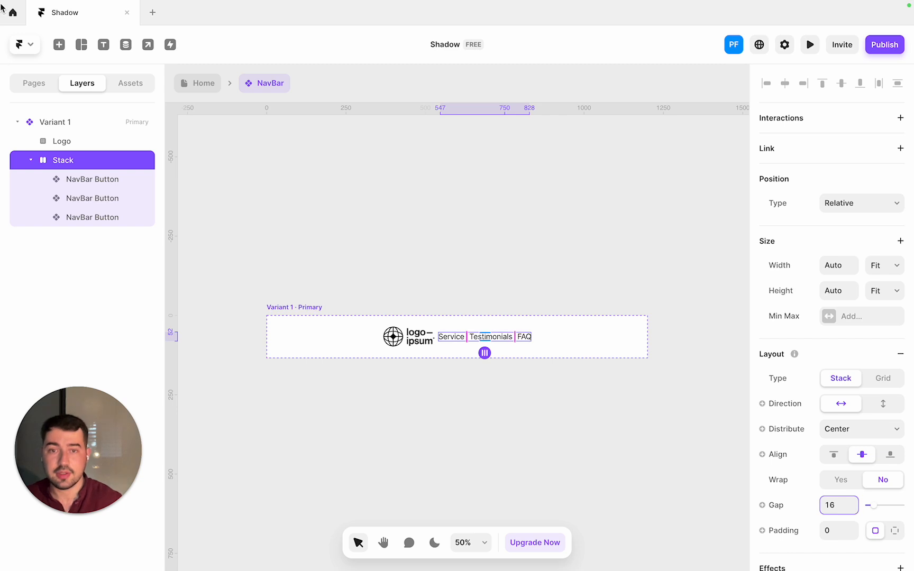
# Draw a frame about 410 × 92 above the NavBar variant and create a component named CTA from it
pyautogui.click(352, 277)
pyautogui.click(303, 309)
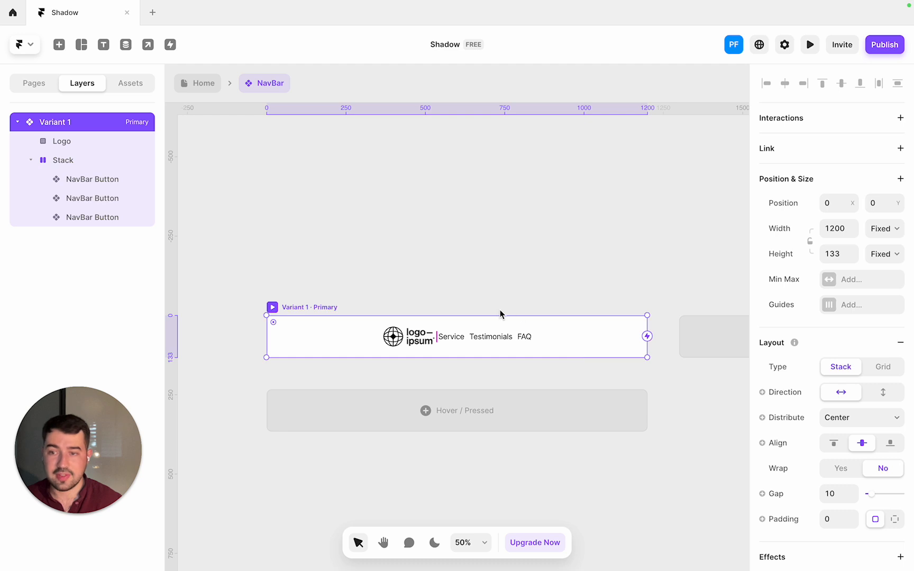
pyautogui.press('f')
pyautogui.moveTo(369, 232); pyautogui.dragTo(499, 261)
pyautogui.rightClick(442, 246)
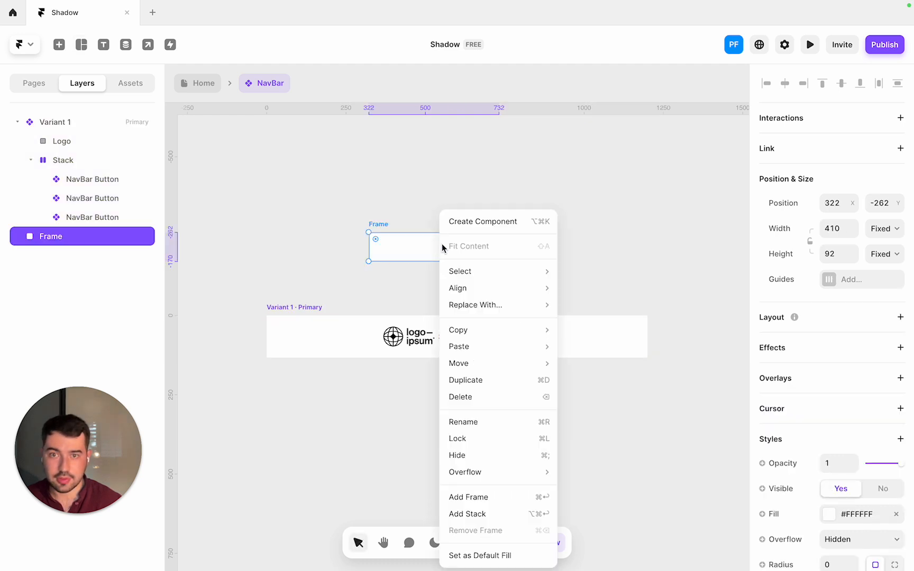
pyautogui.click(505, 223)
pyautogui.write('CT')
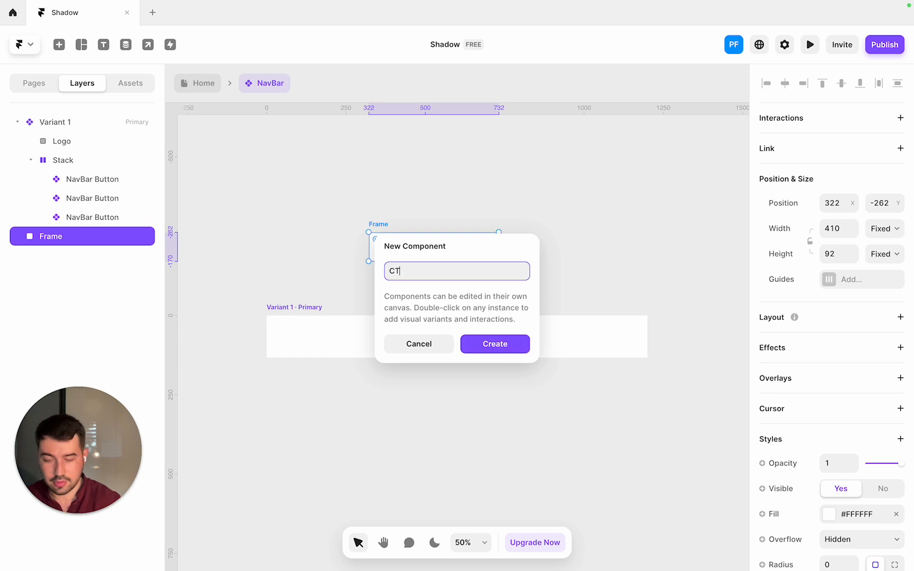
pyautogui.write('A')
pyautogui.press('Return')
# Add the text "Get Started" to the CTA's primary variant and move it slightly upward within the frame
pyautogui.press('t')
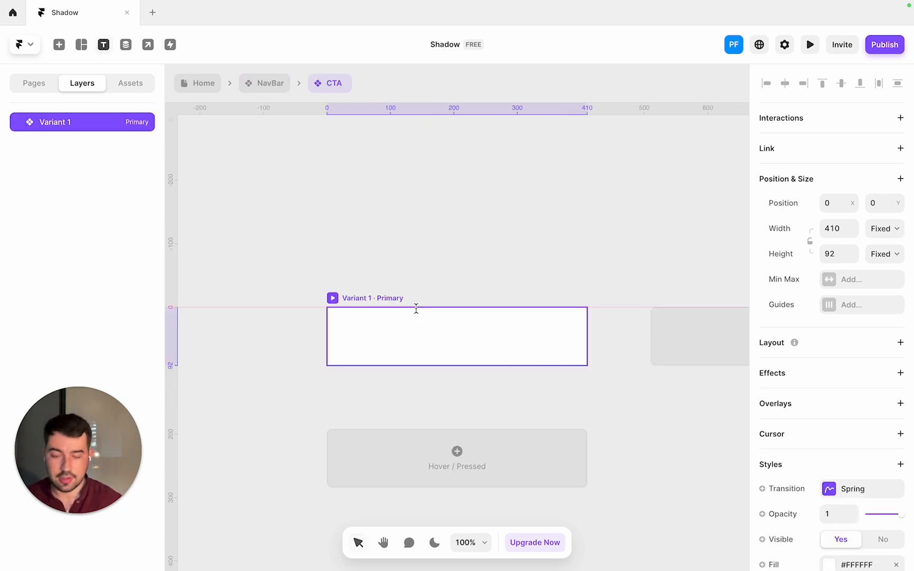
pyautogui.click(408, 336)
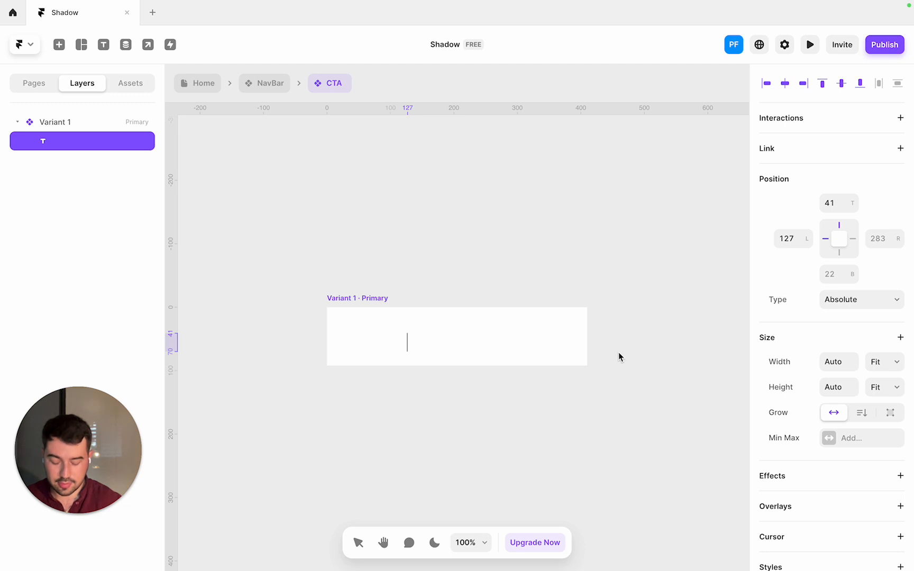
pyautogui.write('Get Started')
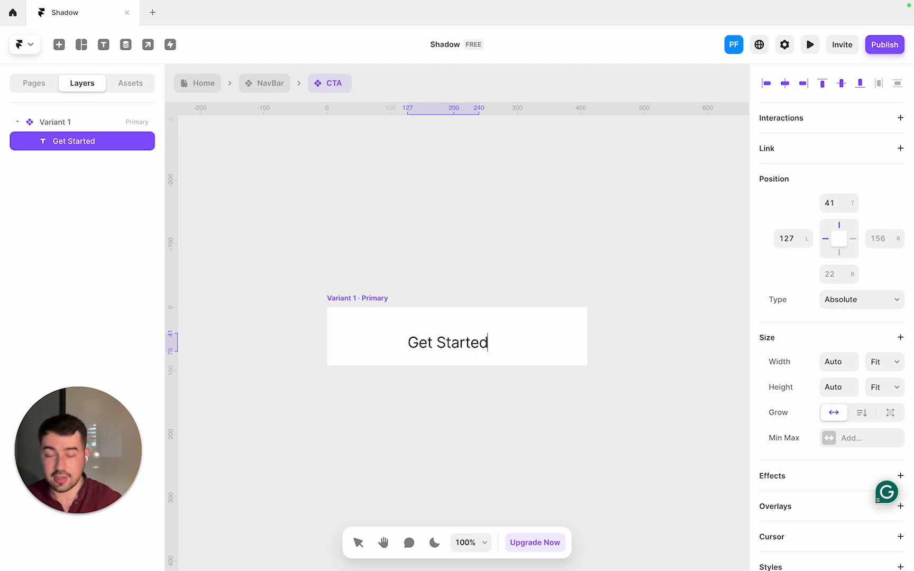
pyautogui.press('Escape')
pyautogui.moveTo(467, 351); pyautogui.dragTo(467, 342)
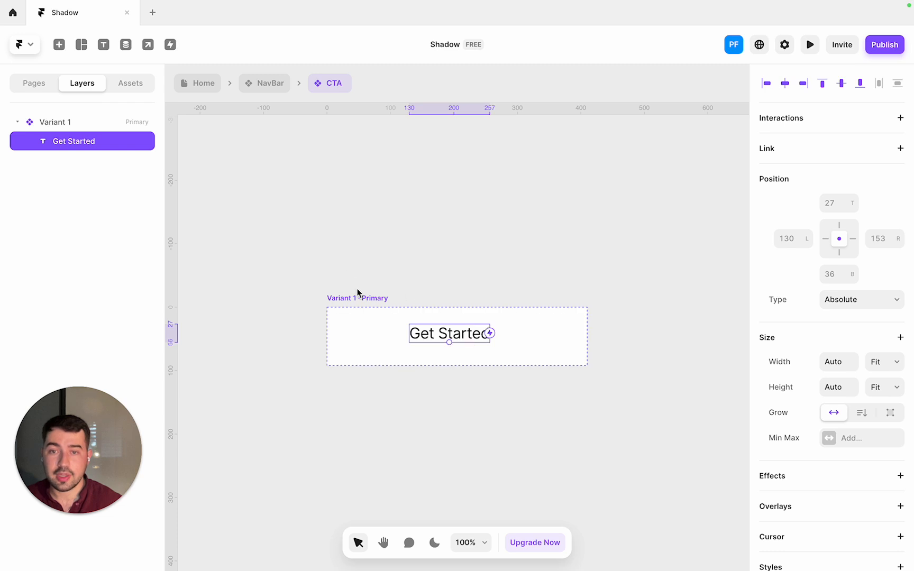
# Set the font size of the Get Started text to 20 pixels
pyautogui.click(361, 299)
pyautogui.click(472, 346)
pyautogui.scroll(-8, 888, 444)
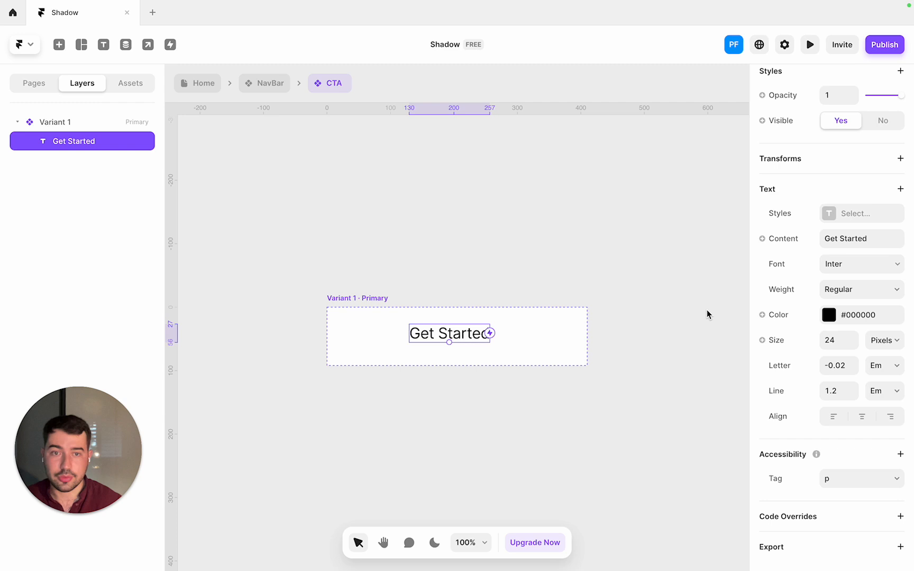
pyautogui.click(841, 340)
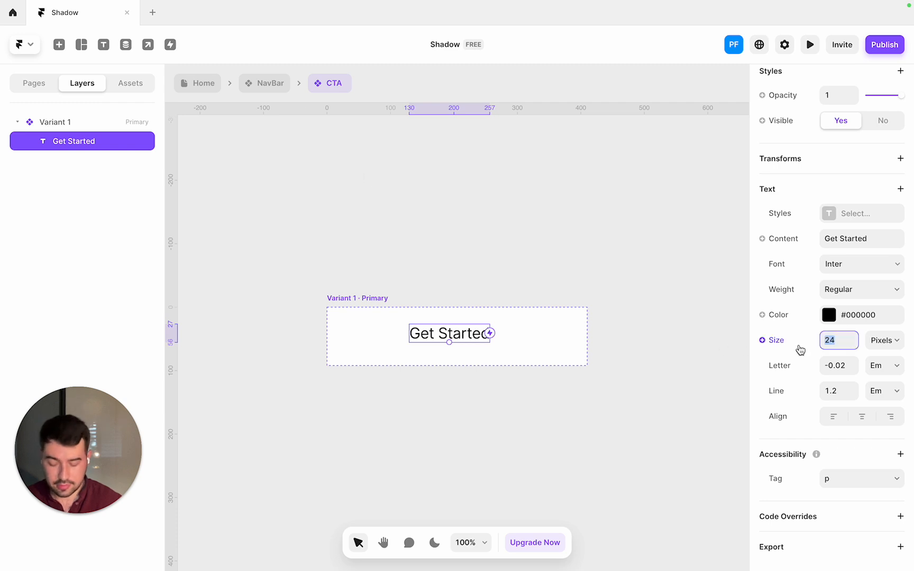
pyautogui.write('20')
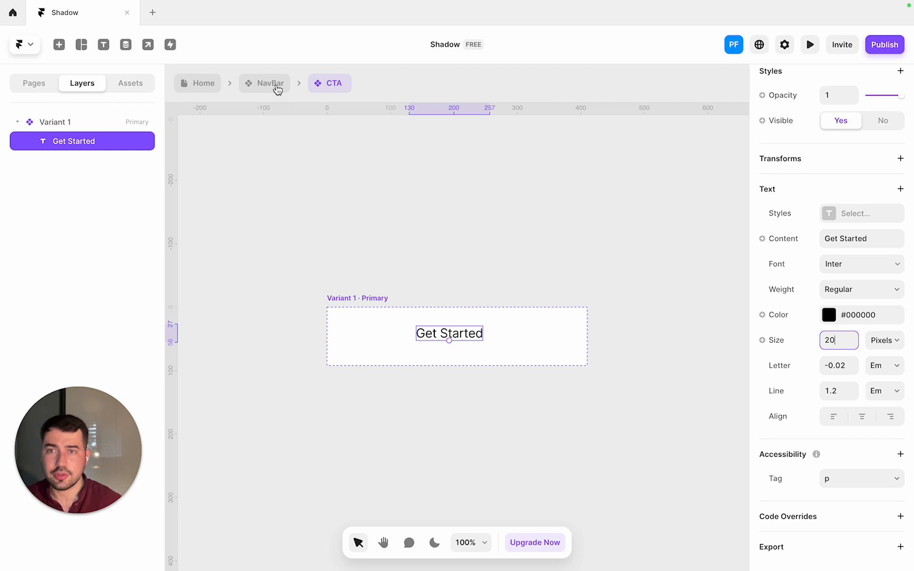
# Open the NavBar Button component from the NavBar and set its Service text size to 16
pyautogui.click(271, 83)
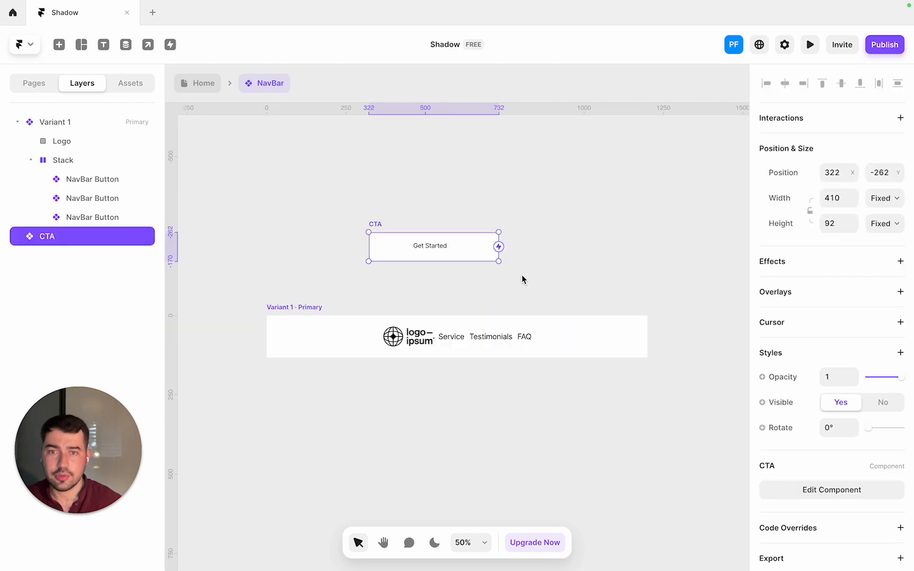
pyautogui.doubleClick(449, 340)
pyautogui.scroll(5, 839, 317)
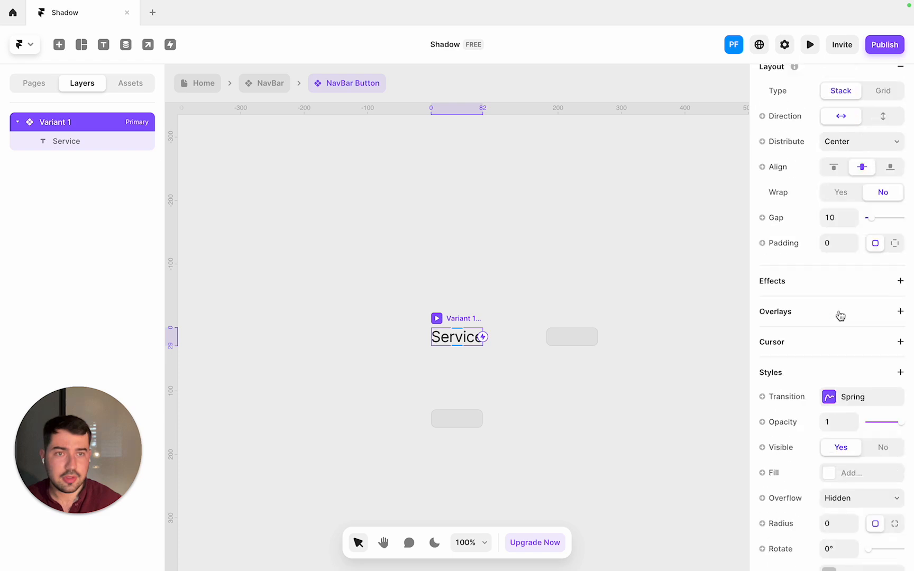
pyautogui.scroll(-4, 840, 315)
pyautogui.scroll(-2, 840, 316)
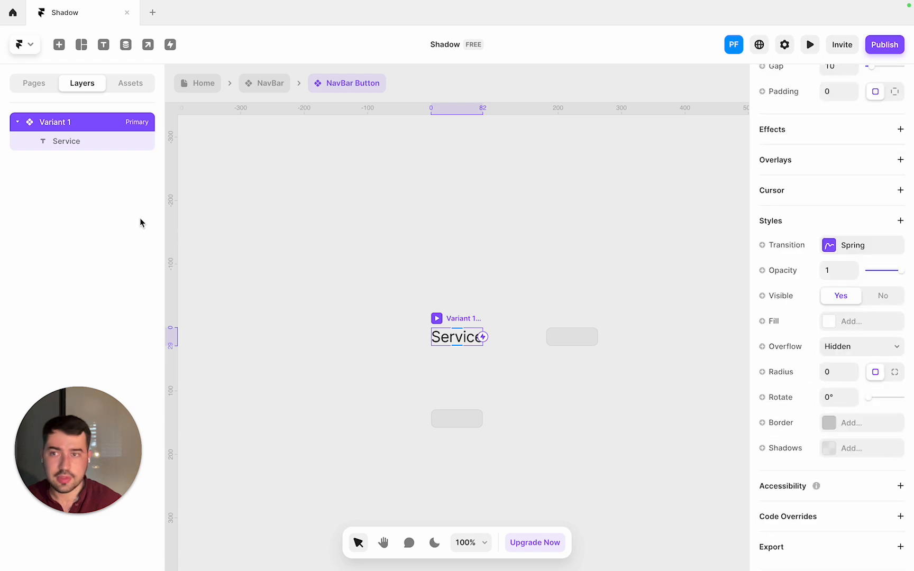
pyautogui.click(117, 148)
pyautogui.click(840, 341)
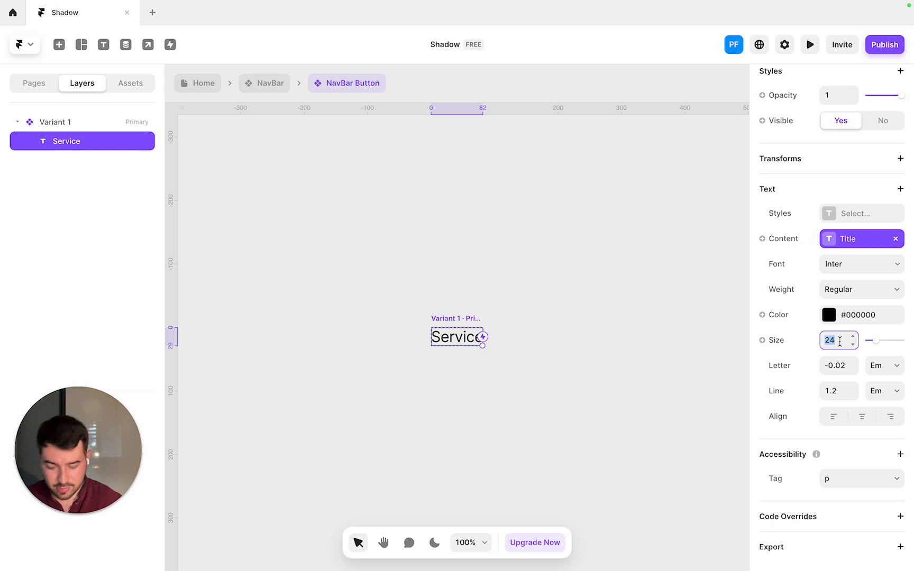
pyautogui.write('16')
pyautogui.press('Return')
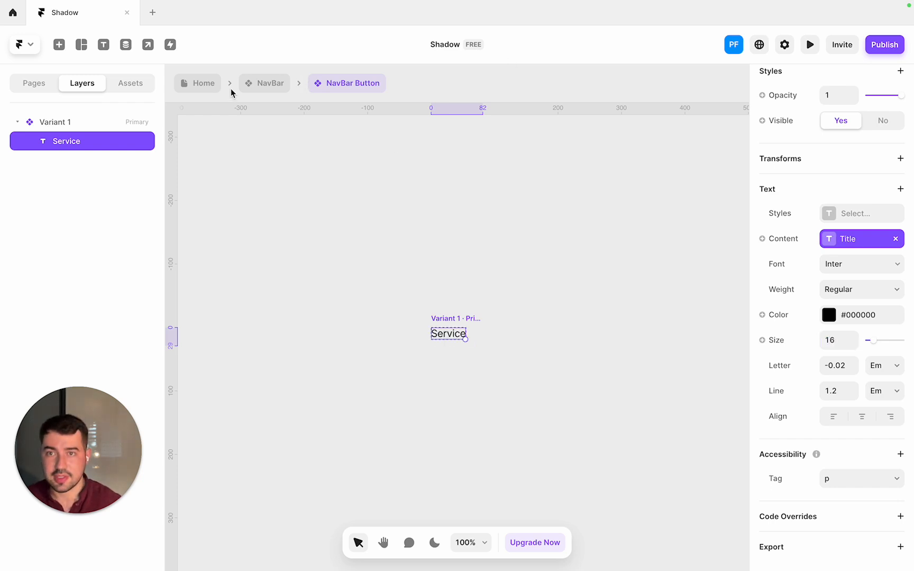
# Return to the NavBar, open the CTA component and add a stack layout to its primary variant
pyautogui.click(262, 83)
pyautogui.click(524, 285)
pyautogui.click(393, 231)
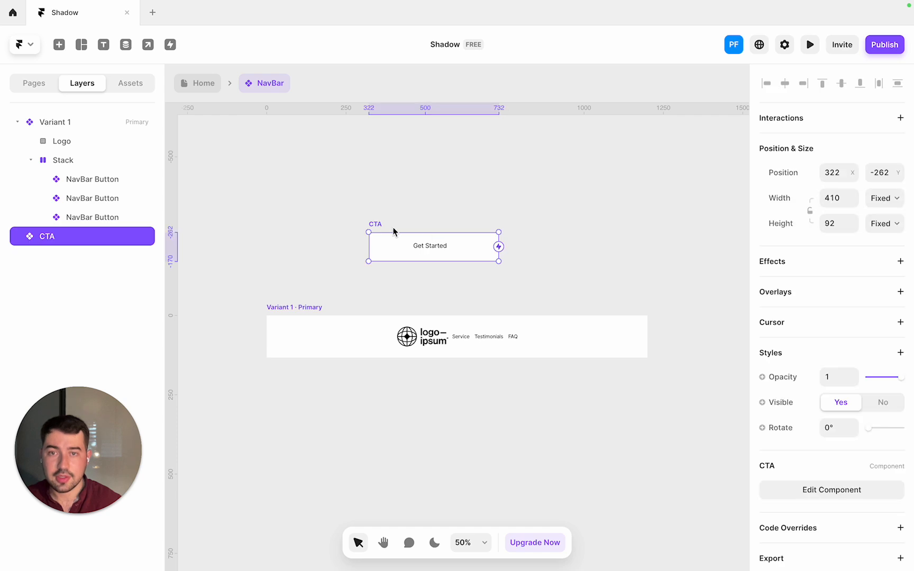
pyautogui.doubleClick(481, 258)
pyautogui.press('Return')
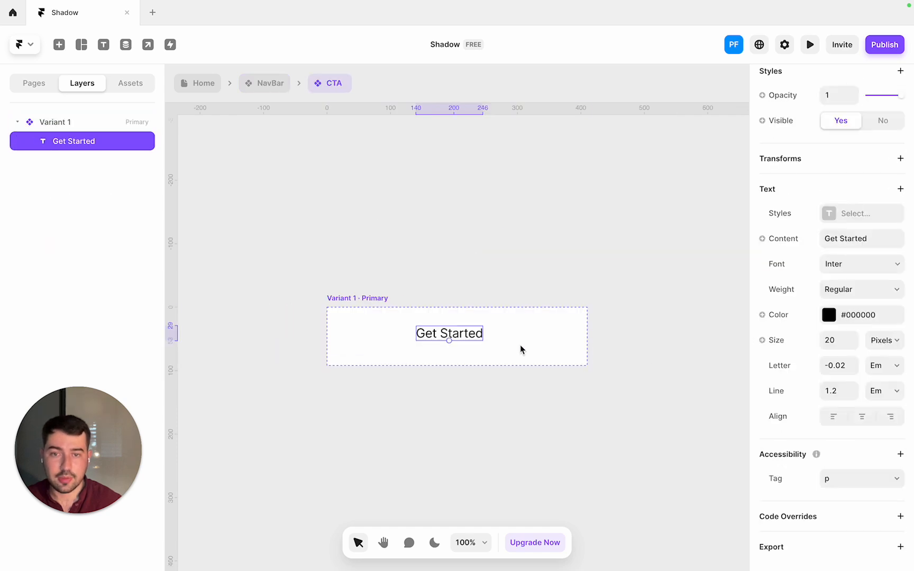
pyautogui.click(524, 318)
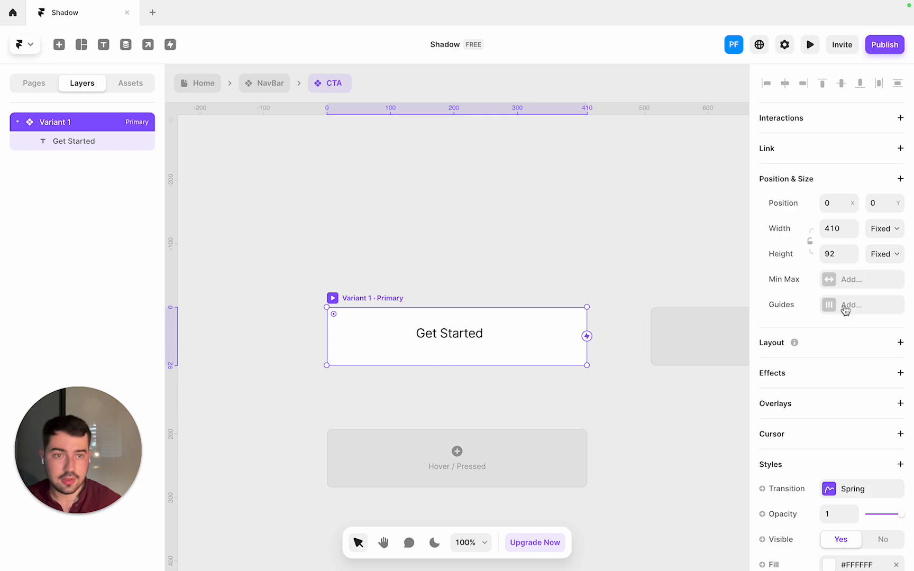
pyautogui.click(847, 347)
# Set the CTA variant's width and height to Fit Content and its padding to 12
pyautogui.scroll(-7, 851, 381)
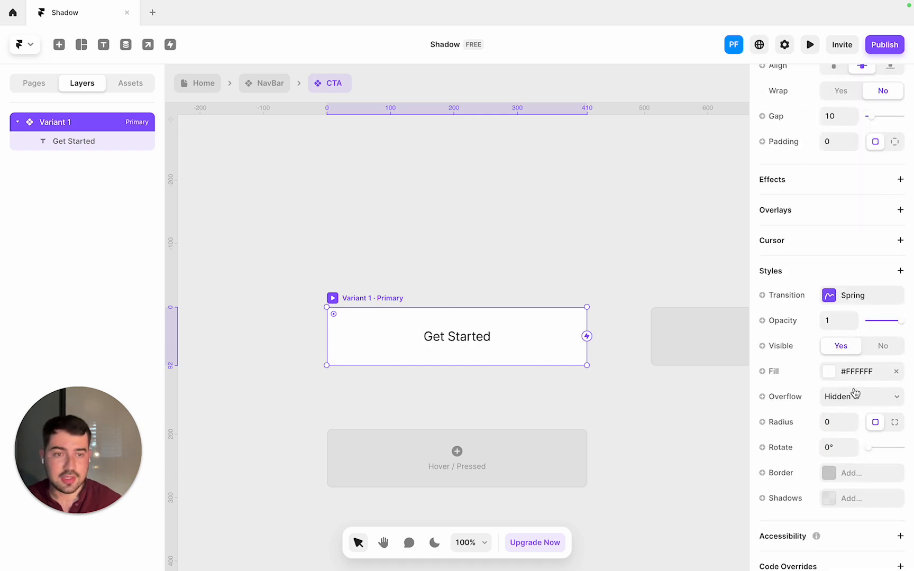
pyautogui.scroll(5, 862, 317)
pyautogui.click(879, 129)
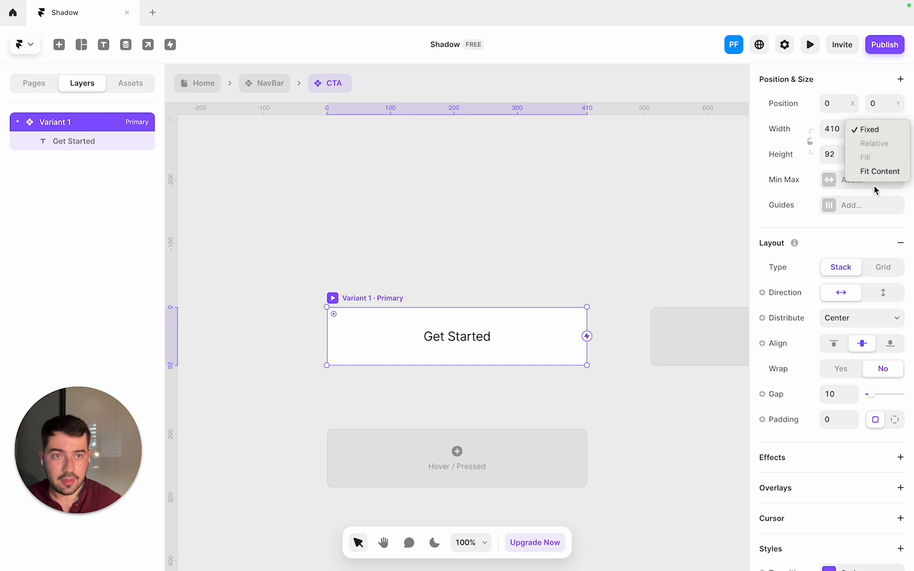
pyautogui.click(876, 171)
pyautogui.click(893, 155)
pyautogui.click(871, 197)
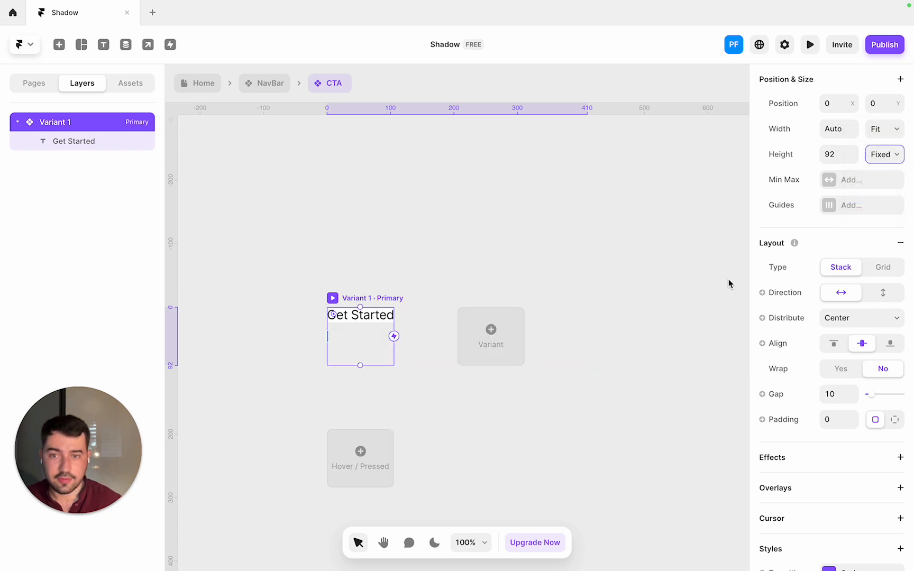
pyautogui.click(835, 423)
pyautogui.write('12')
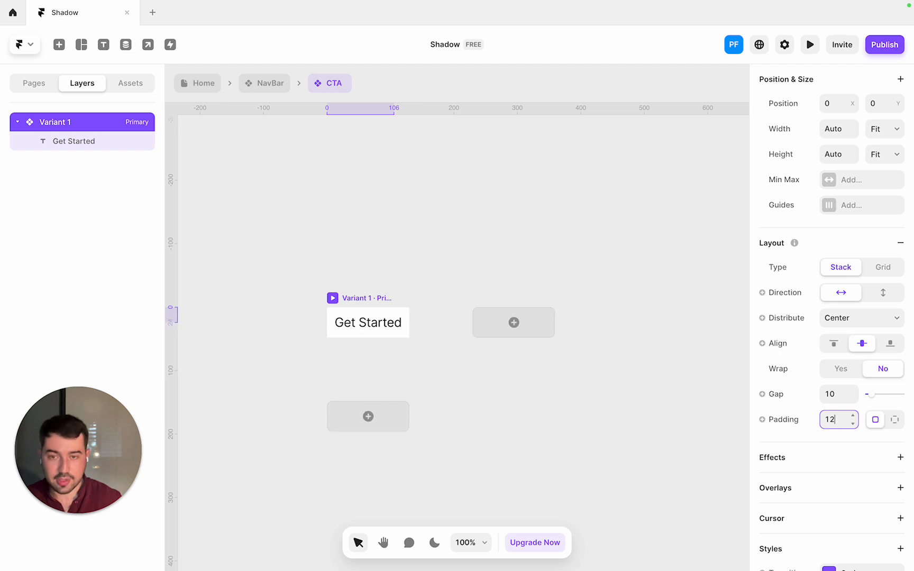
# Set the fill of the CTA component's primary variant to black (#000000)
pyautogui.scroll(-6, 825, 331)
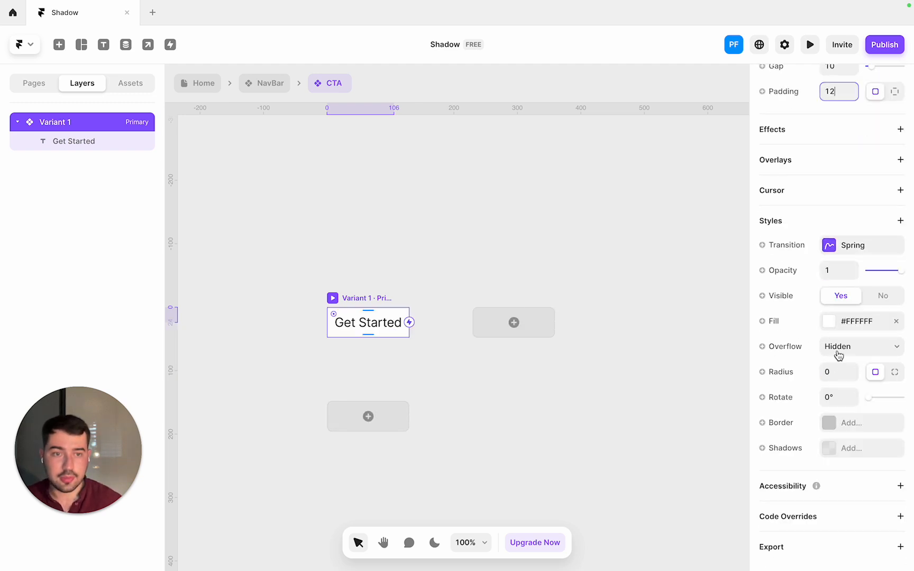
pyautogui.click(835, 323)
pyautogui.click(641, 387)
pyautogui.moveTo(533, 446); pyautogui.dragTo(502, 438)
pyautogui.click(392, 375)
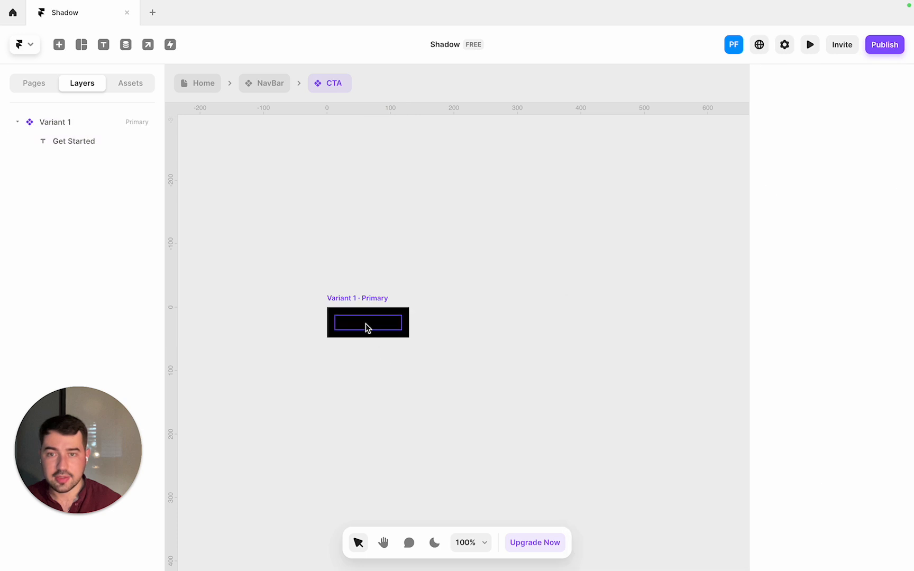
# Set the Get Started text's color to white (#FFFFFF) and change its font weight
pyautogui.click(365, 324)
pyautogui.click(838, 325)
pyautogui.moveTo(677, 386); pyautogui.dragTo(316, 231)
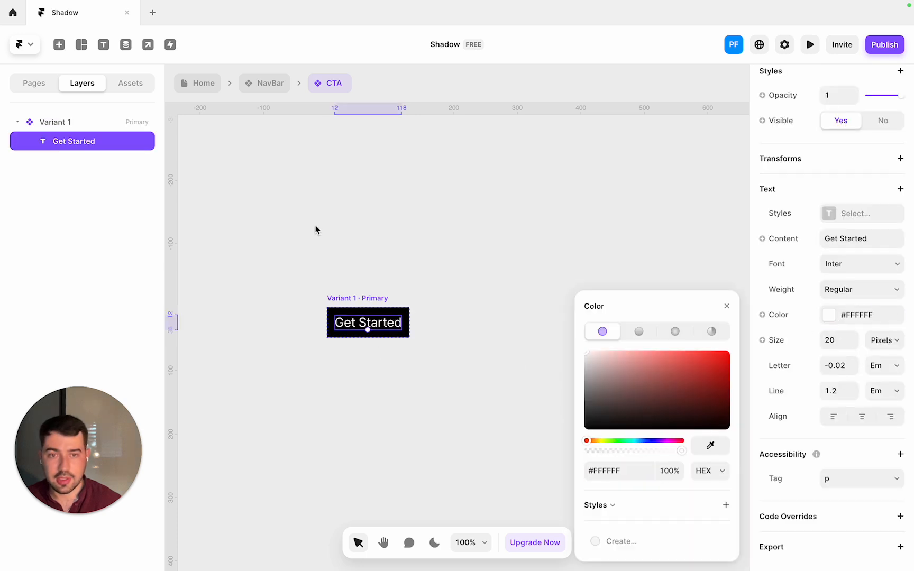
pyautogui.click(342, 229)
pyautogui.click(352, 325)
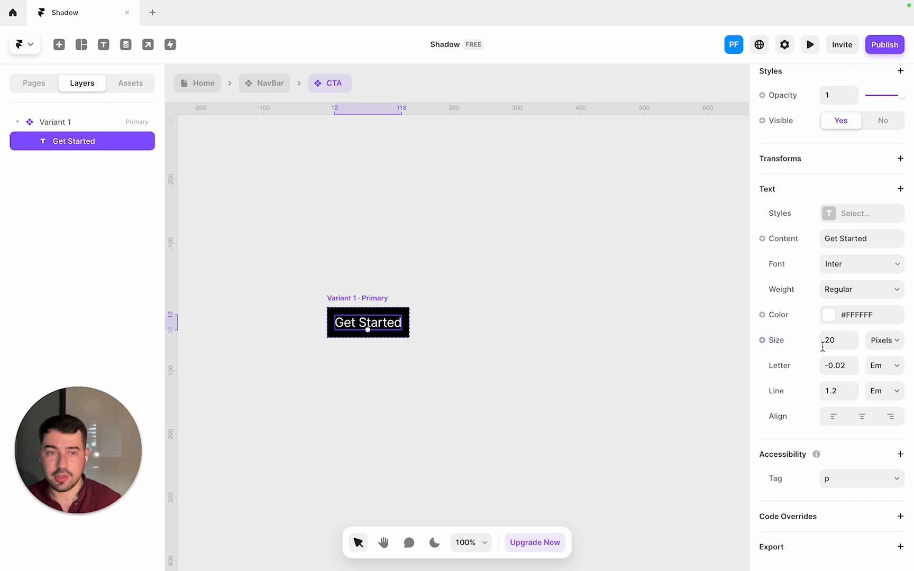
pyautogui.click(842, 291)
pyautogui.click(480, 230)
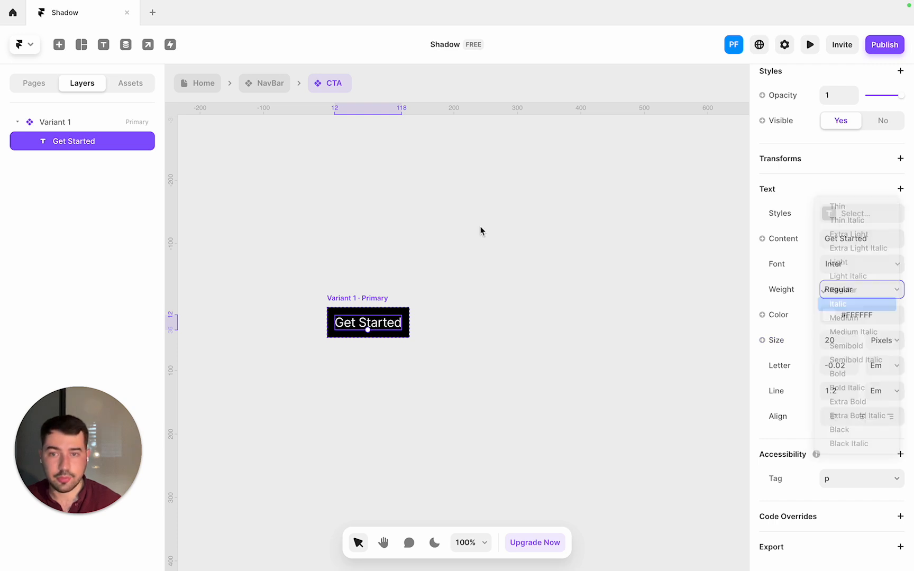
pyautogui.click(383, 233)
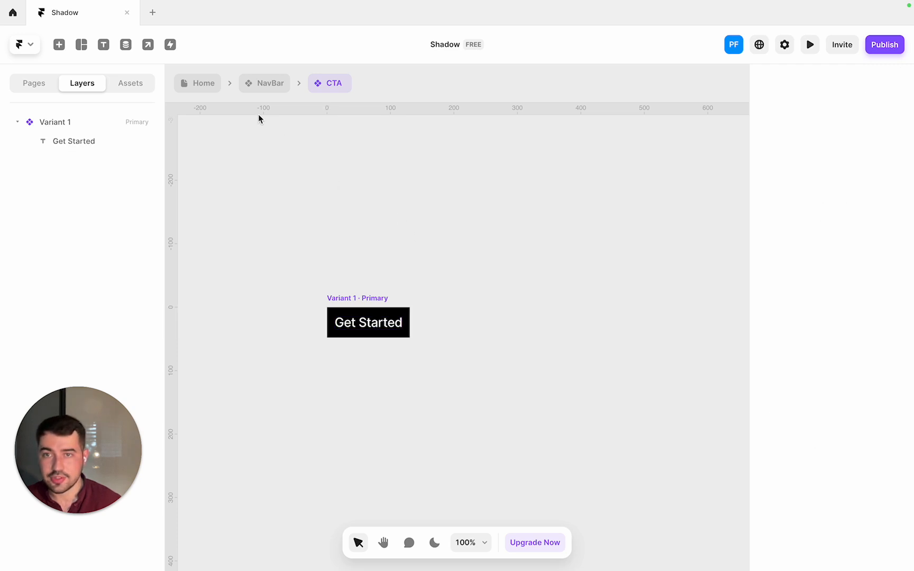
# Set the corner radius of the CTA's primary variant to 8
pyautogui.click(379, 327)
pyautogui.click(826, 371)
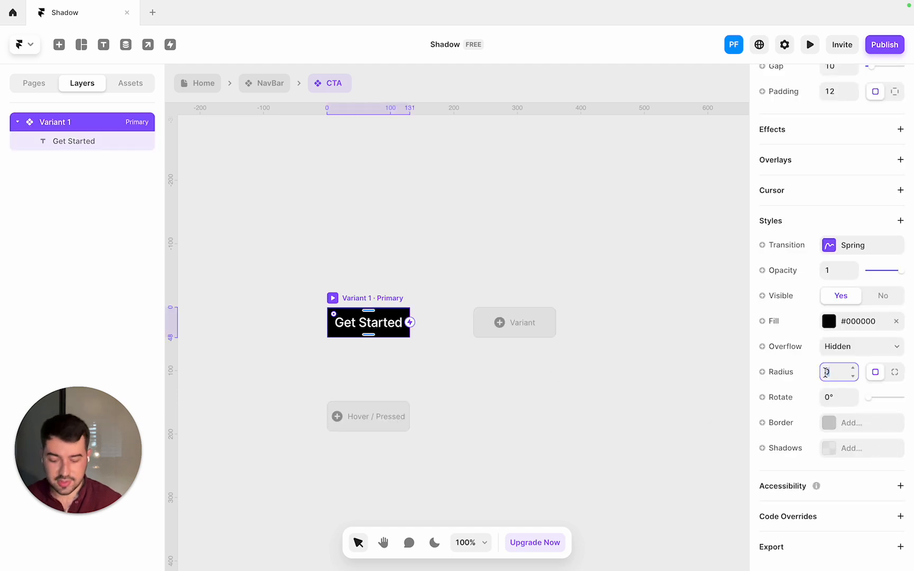
pyautogui.write('8')
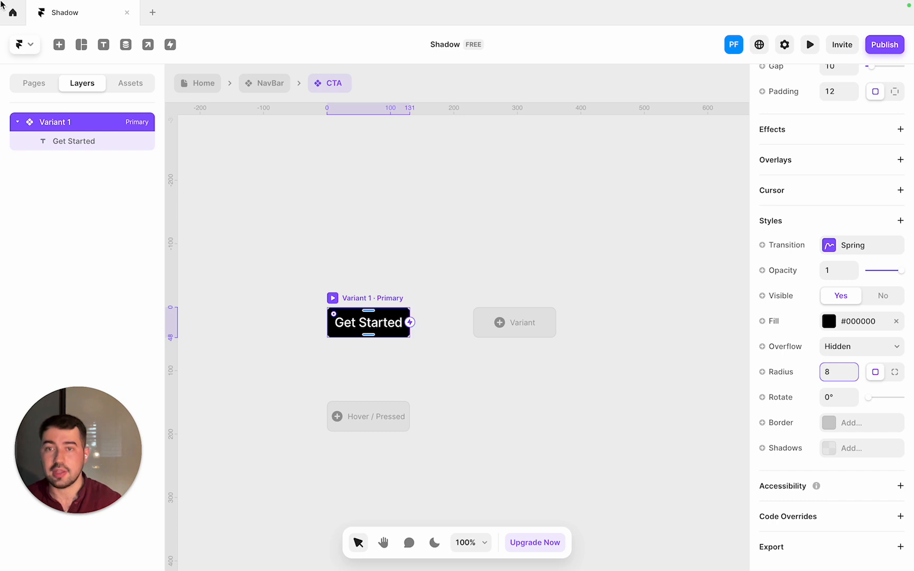
# Return to the NavBar component and set the CTA instance's width and height to Fit Content
pyautogui.click(251, 89)
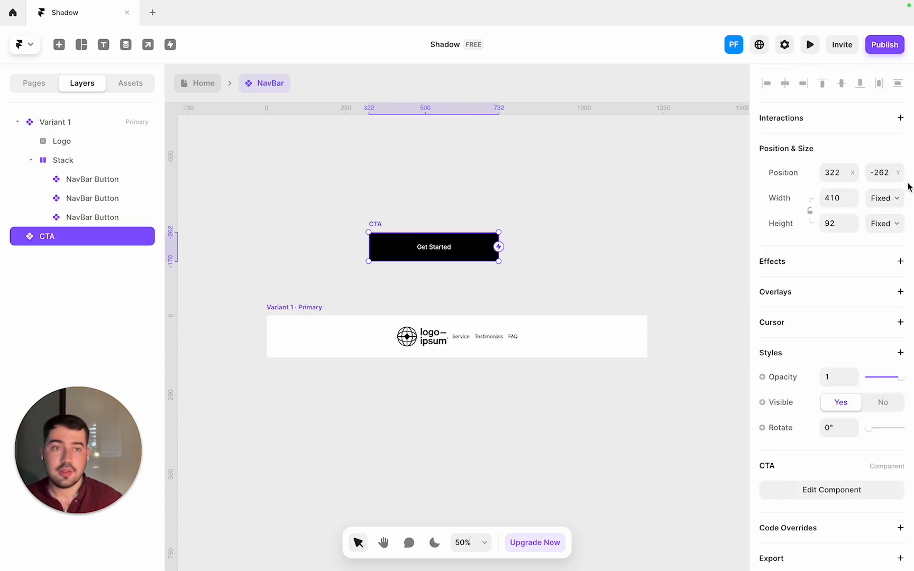
pyautogui.click(885, 198)
pyautogui.click(879, 239)
pyautogui.click(884, 223)
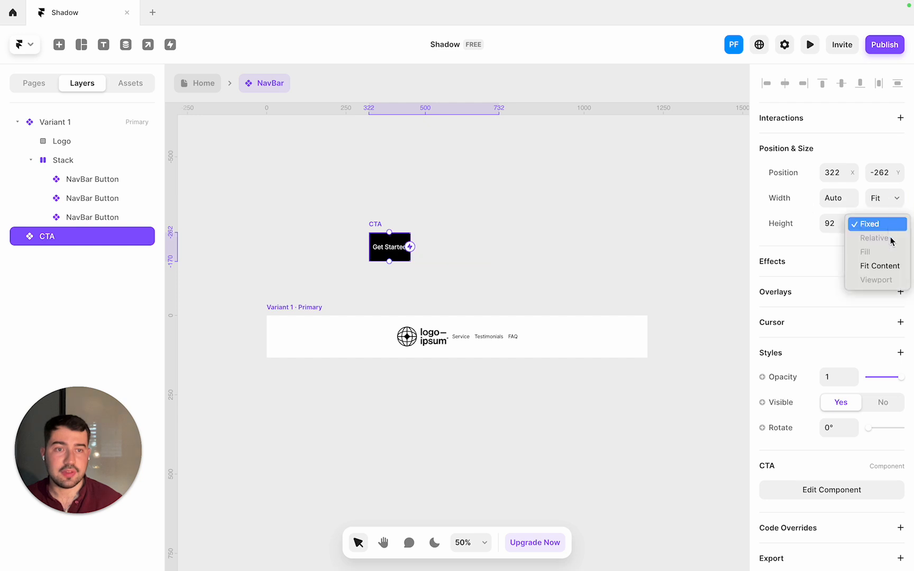
pyautogui.click(880, 266)
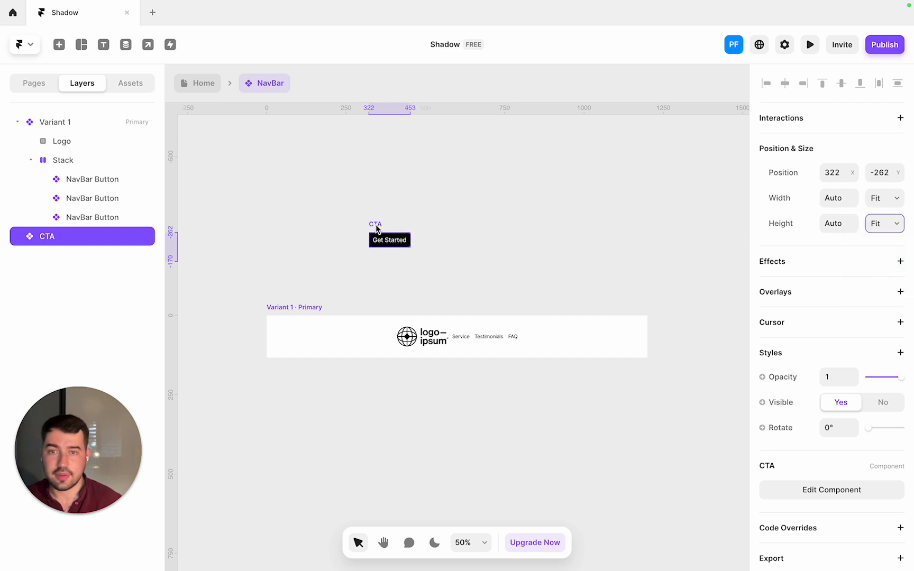
# Place the CTA inside the NavBar's primary variant and set the variant's stack distribution to Space Between
pyautogui.moveTo(376, 228); pyautogui.dragTo(586, 325)
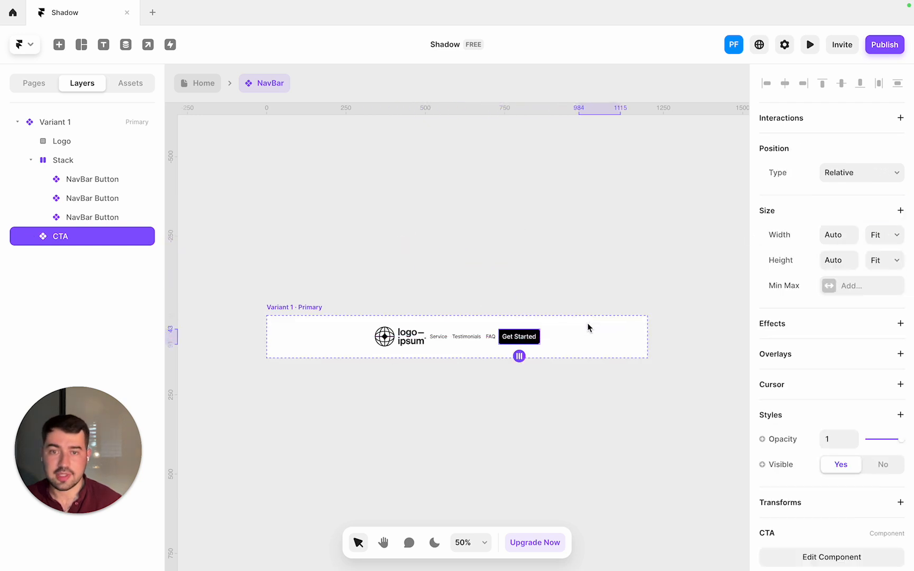
pyautogui.click(298, 309)
pyautogui.scroll(-8, 899, 328)
pyautogui.scroll(5, 865, 254)
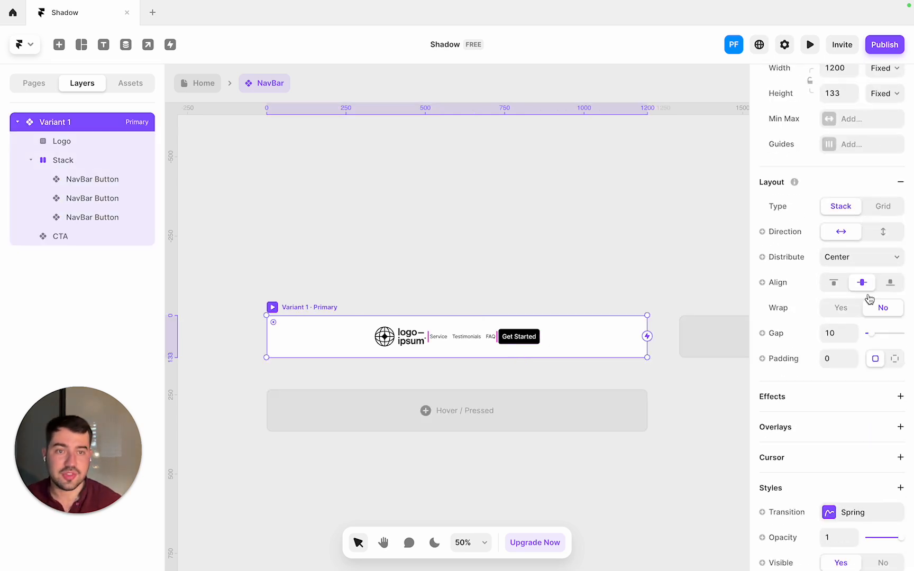
pyautogui.click(877, 258)
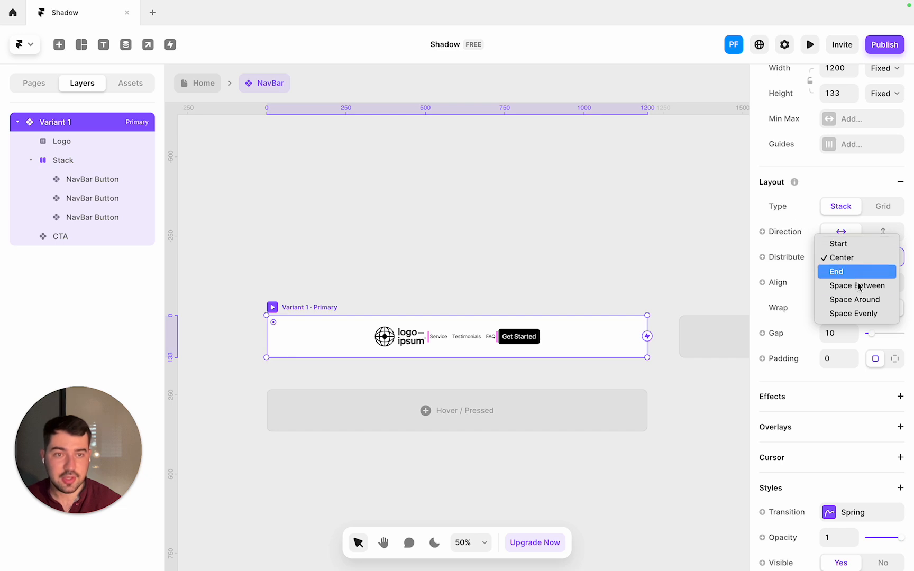
pyautogui.click(858, 286)
pyautogui.click(460, 222)
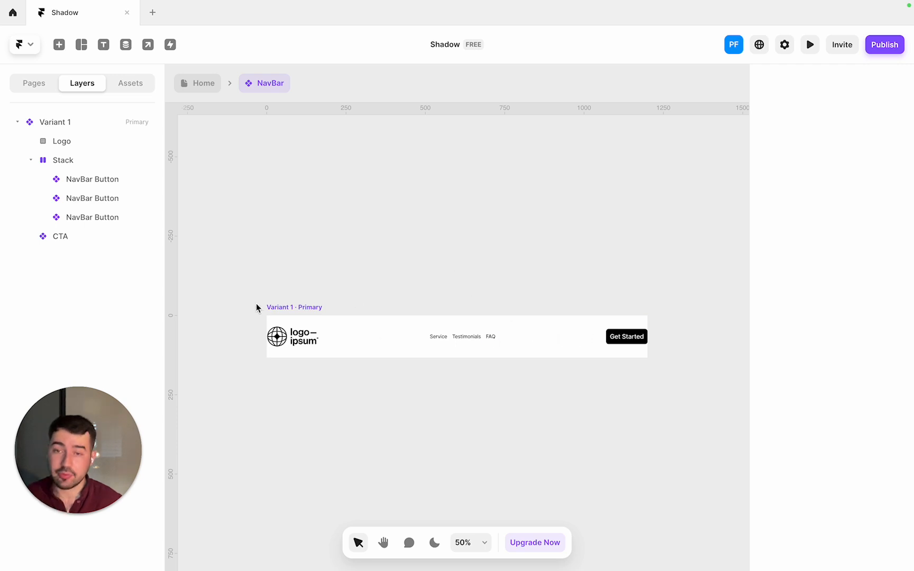
# Preview the NavBar variant, check how the links sit between the logo and the CTA, and return to editing
pyautogui.click(275, 307)
pyautogui.press('super+p')
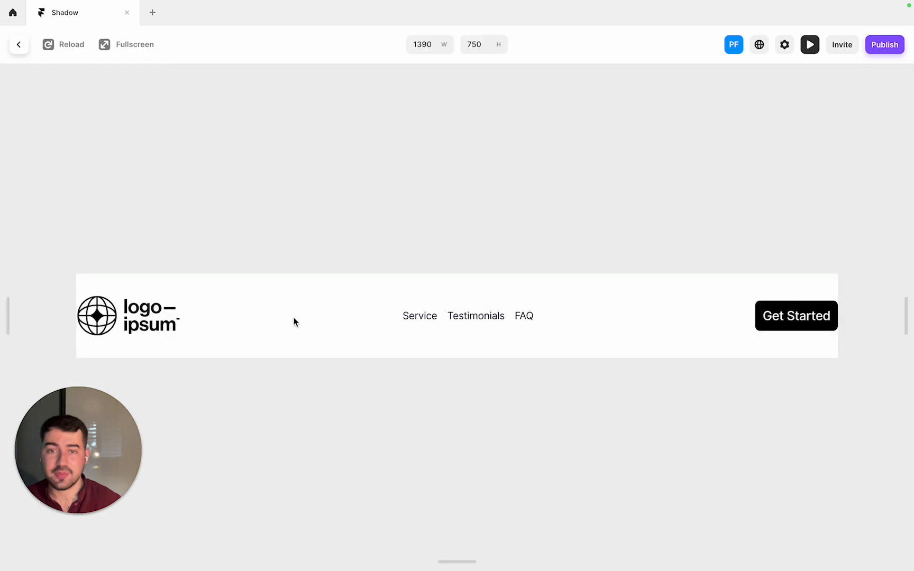
pyautogui.moveTo(394, 318); pyautogui.dragTo(598, 320)
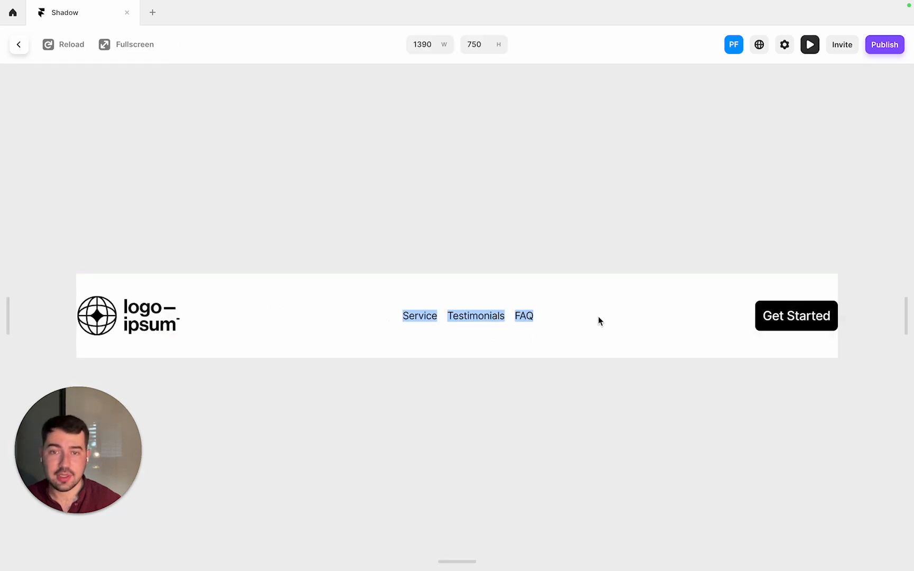
pyautogui.click(599, 320)
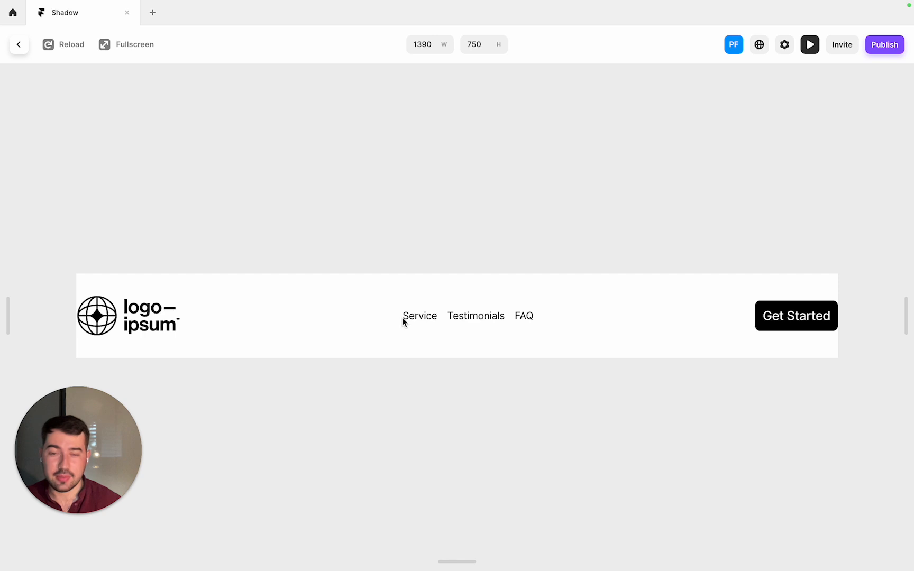
pyautogui.moveTo(403, 321); pyautogui.dragTo(596, 319)
pyautogui.click(661, 320)
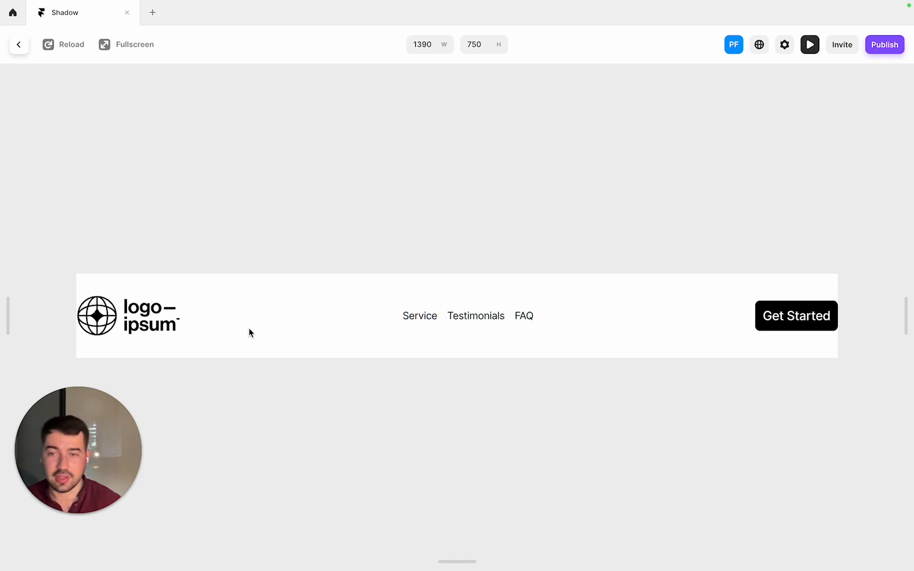
pyautogui.press('Escape')
# Switch the width sizing of the CTA in the NavBar to Fixed
pyautogui.click(621, 337)
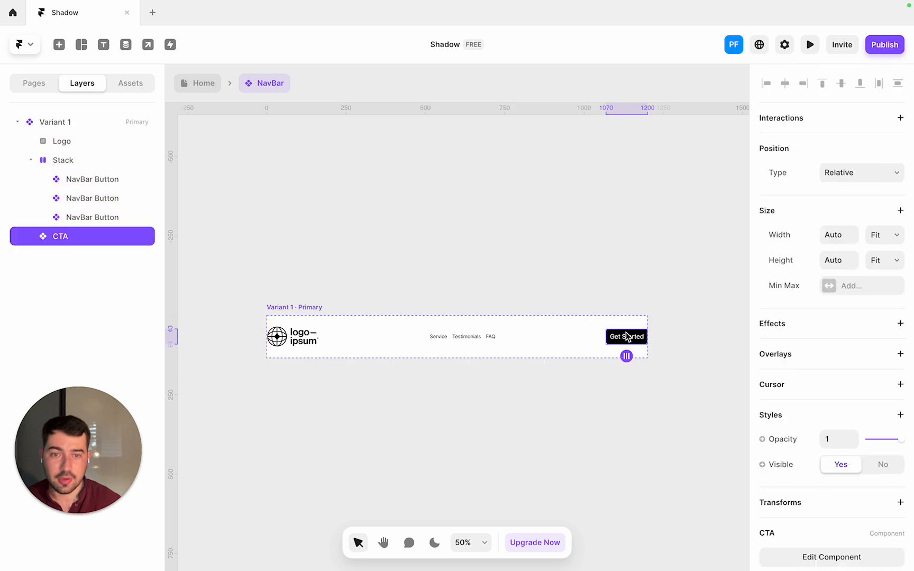
pyautogui.click(899, 236)
pyautogui.click(882, 196)
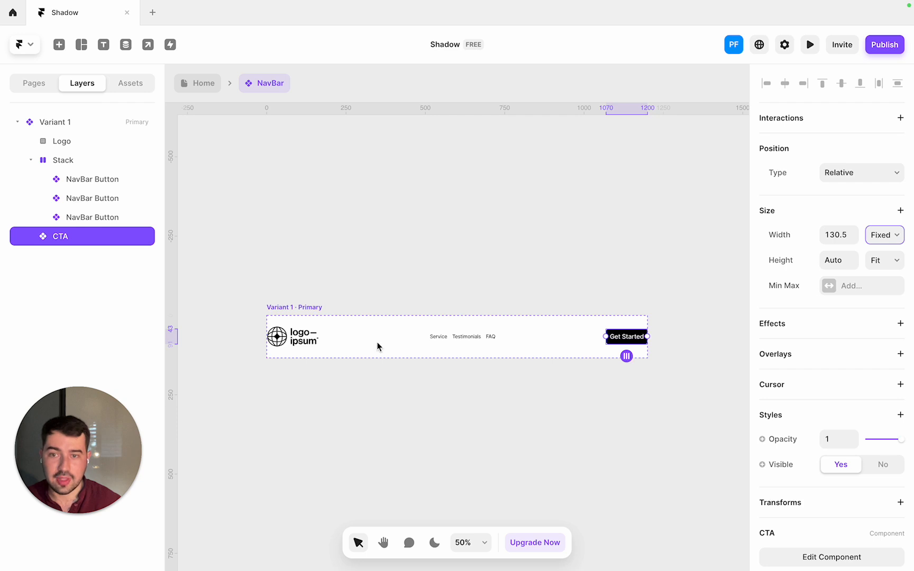
pyautogui.click(882, 239)
pyautogui.click(880, 277)
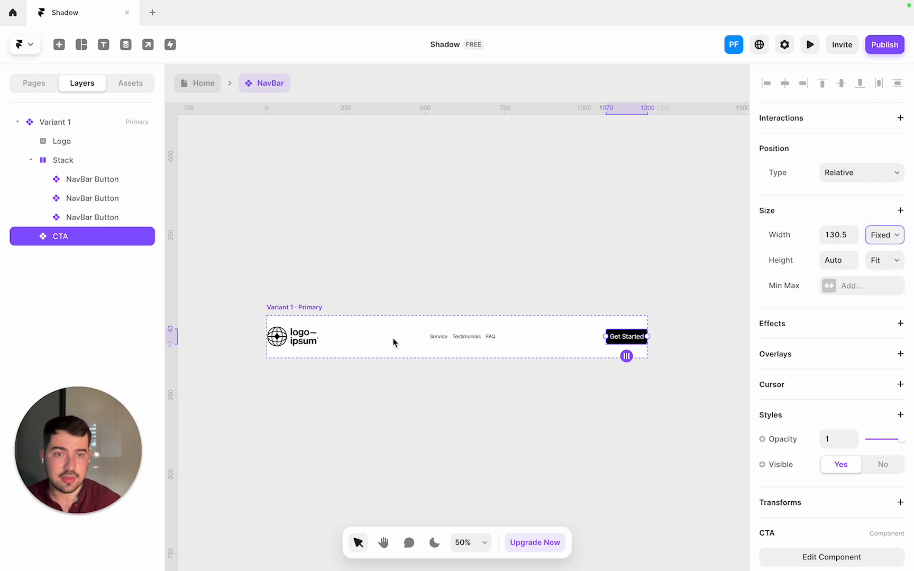
# Set the NavBar logo's width to 130 with its proportions locked
pyautogui.click(282, 342)
pyautogui.click(841, 239)
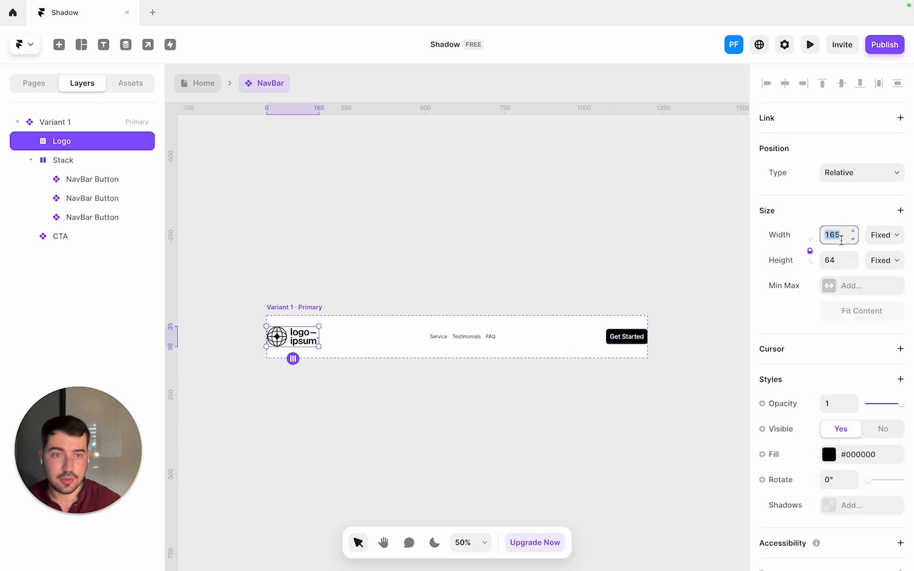
pyautogui.write('130')
pyautogui.press('Return')
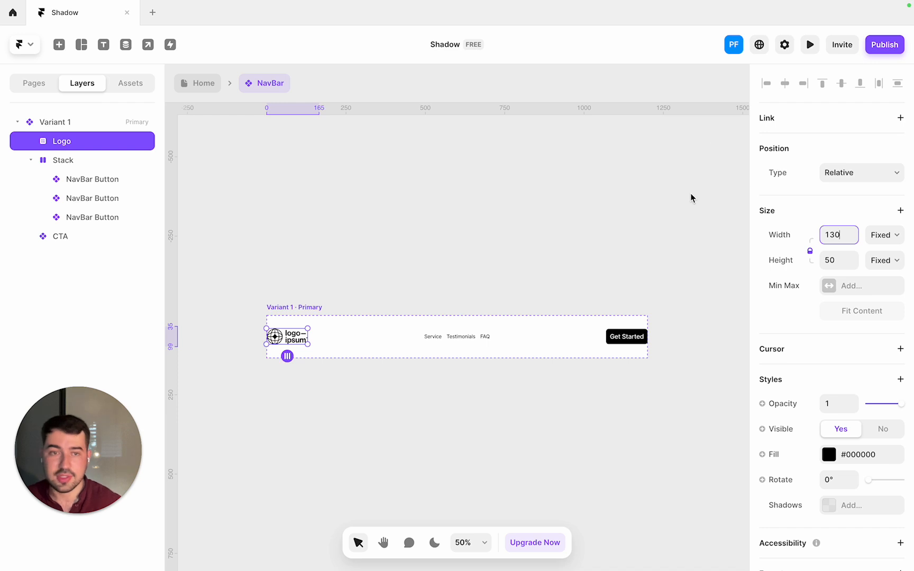
pyautogui.click(582, 249)
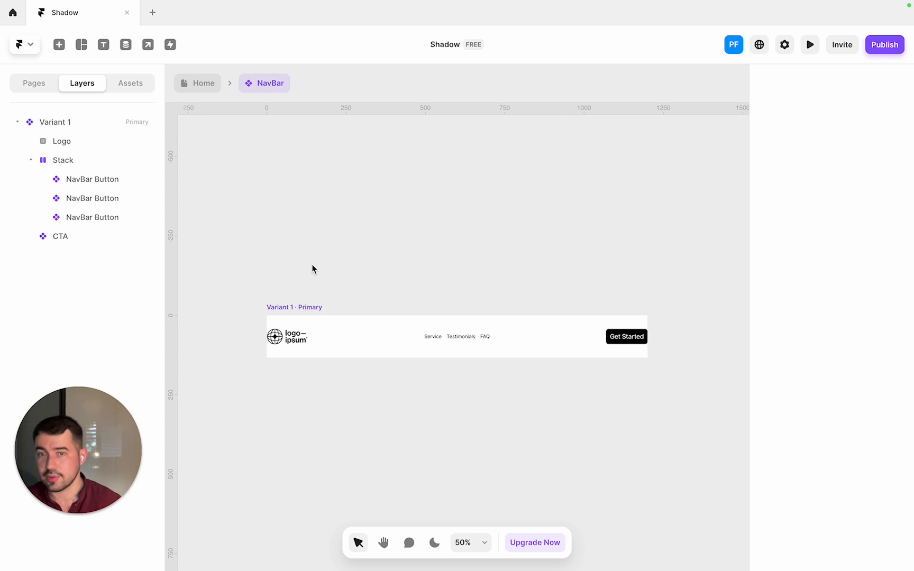
# Set the height of the NavBar's primary variant to 70, keeping its sizing Fixed
pyautogui.click(315, 308)
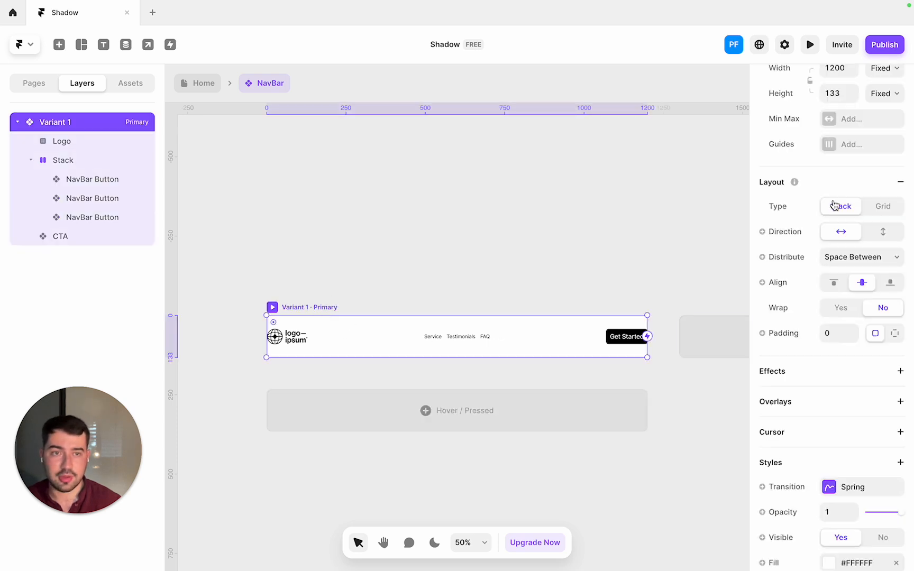
pyautogui.scroll(3, 835, 205)
pyautogui.click(888, 255)
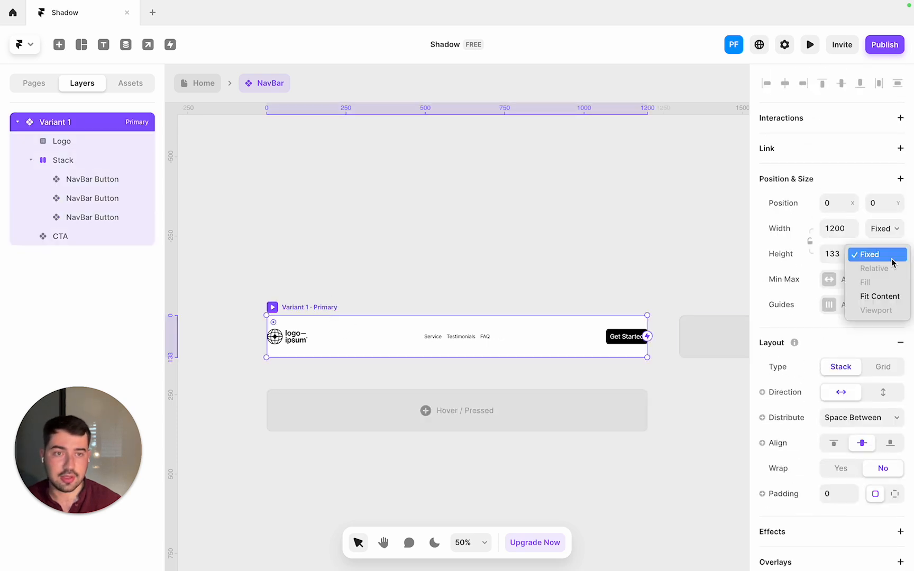
pyautogui.click(828, 253)
pyautogui.click(832, 254)
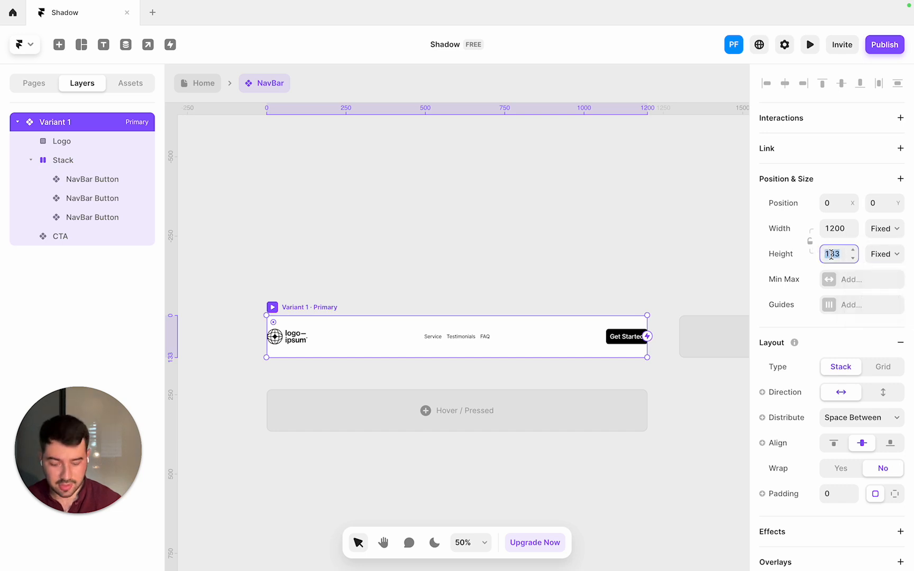
pyautogui.write('70')
pyautogui.press('Return')
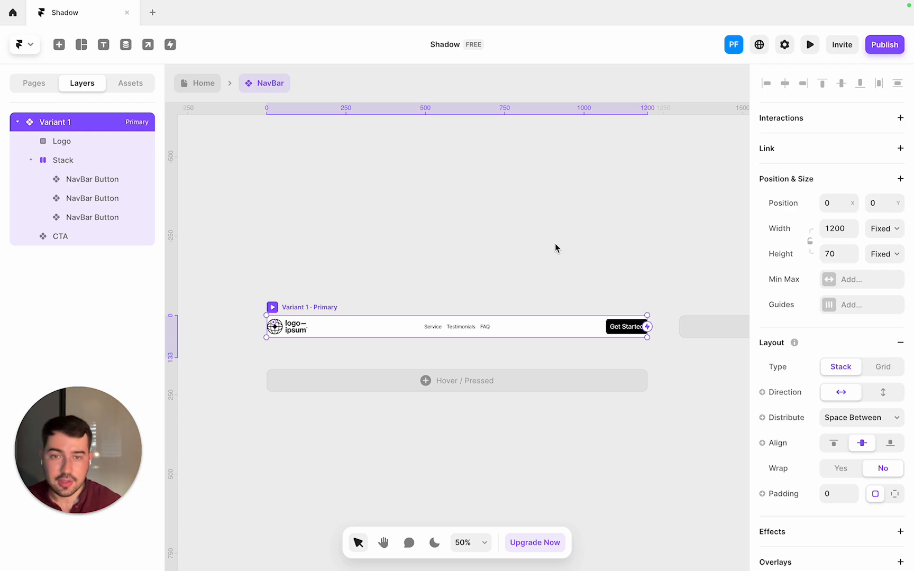
pyautogui.click(555, 243)
# Remove the white fill from the NavBar's primary variant
pyautogui.click(310, 306)
pyautogui.scroll(-5, 902, 370)
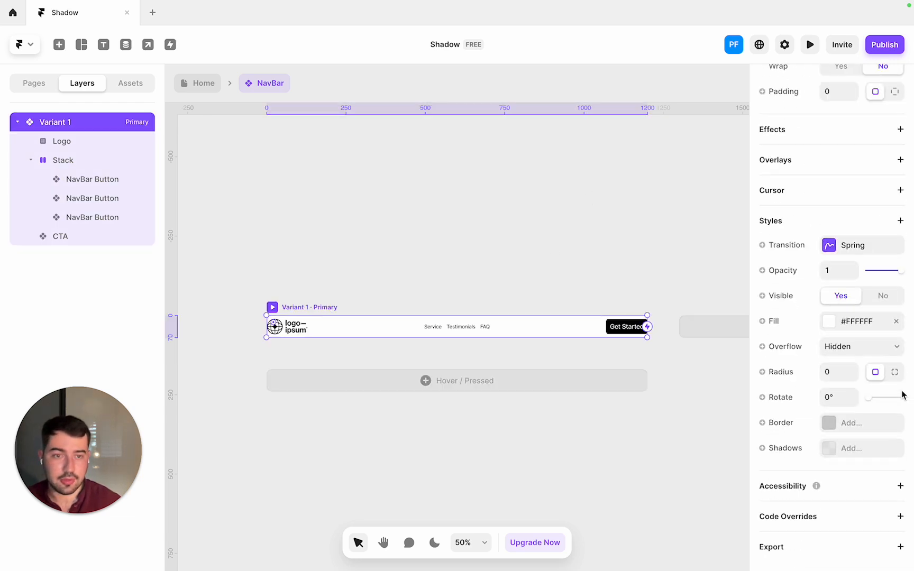
pyautogui.click(896, 322)
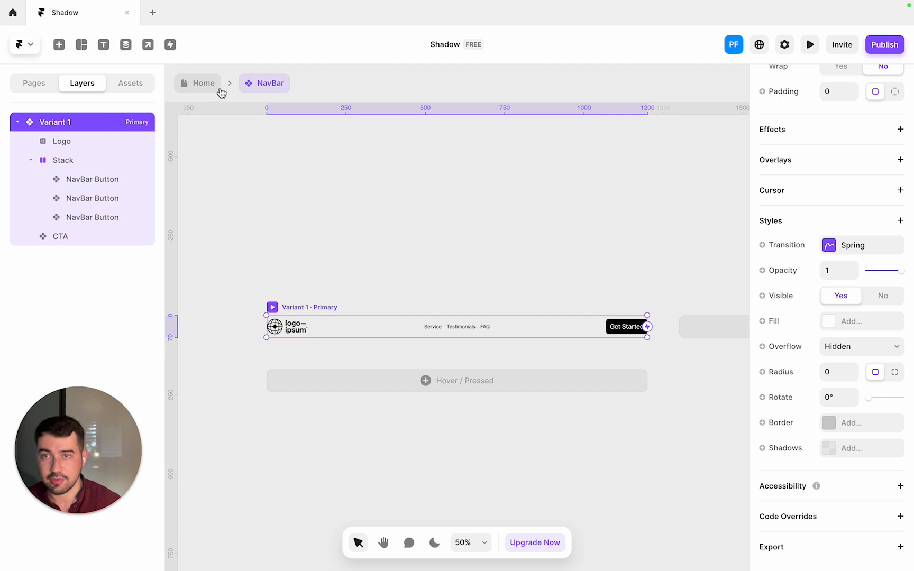
# Return to the Home page and set the NavBar instance's height to Fit Content
pyautogui.click(204, 84)
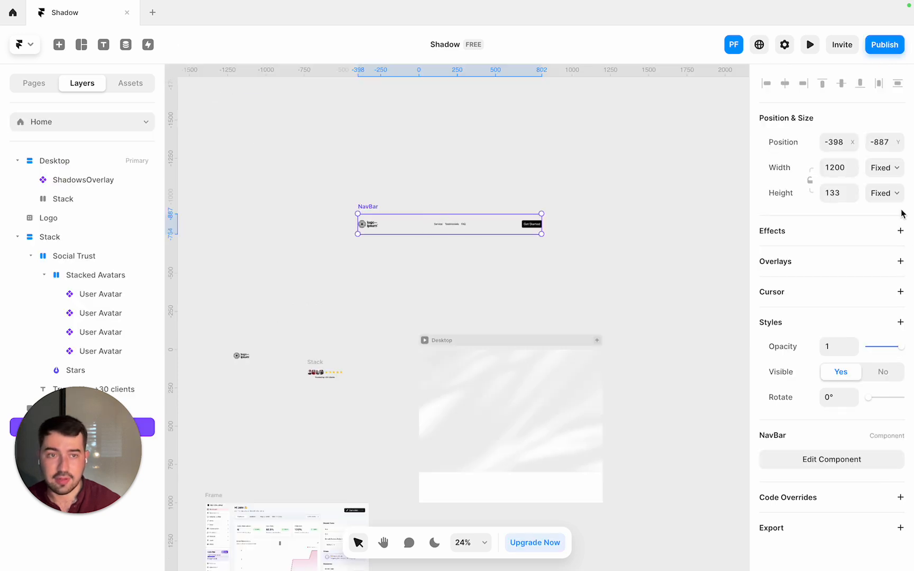
pyautogui.click(881, 195)
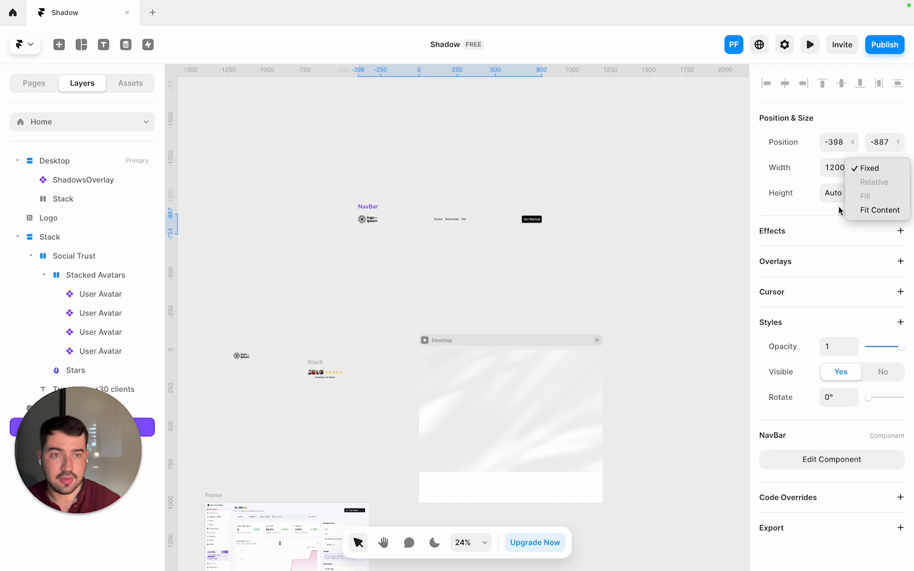
pyautogui.click(629, 147)
# Move the NavBar onto the Desktop frame and nest it inside the Stack layer below ShadowsOverlay
pyautogui.click(381, 215)
pyautogui.moveTo(381, 217); pyautogui.dragTo(438, 356)
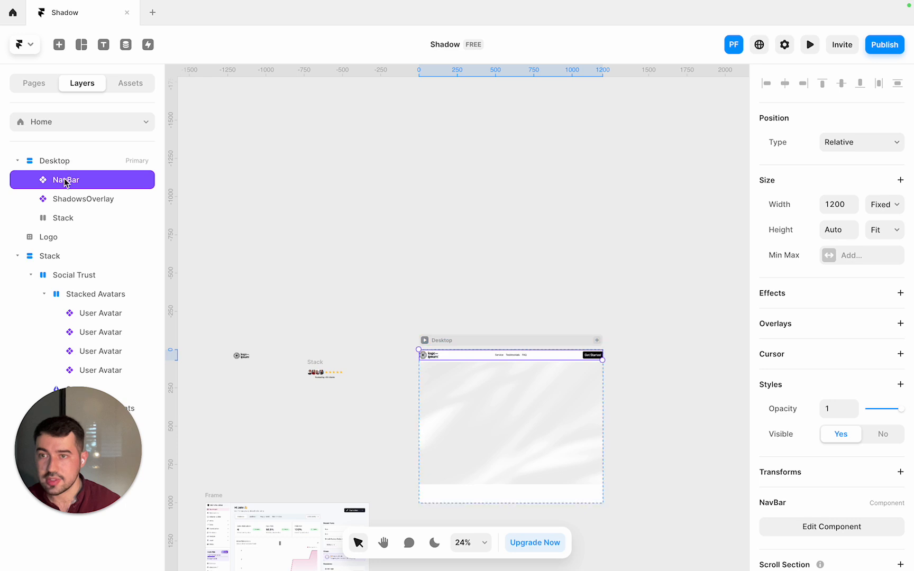
pyautogui.moveTo(67, 180); pyautogui.dragTo(62, 217)
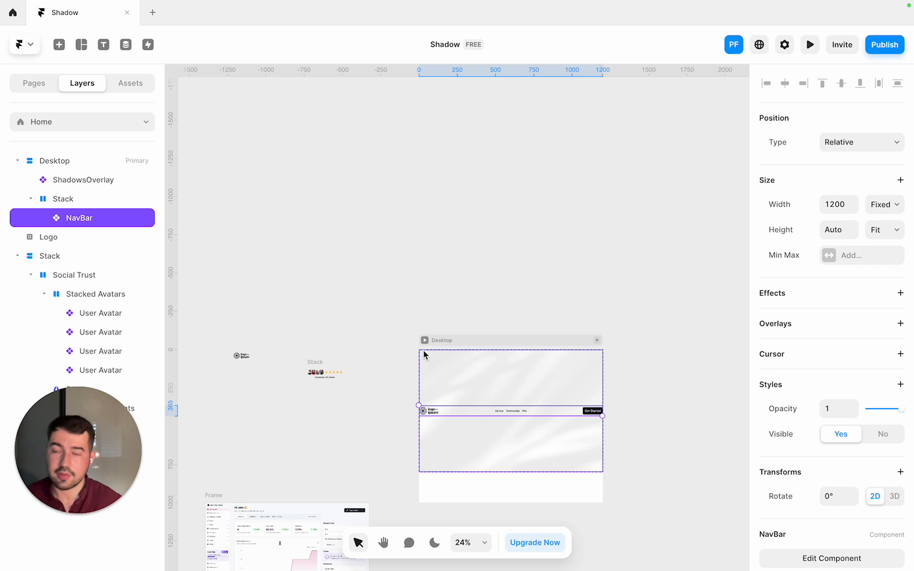
# Rename the Stack layer that contains the NavBar inside the Desktop frame as "Hero Section"
pyautogui.click(71, 199)
pyautogui.rightClick(72, 199)
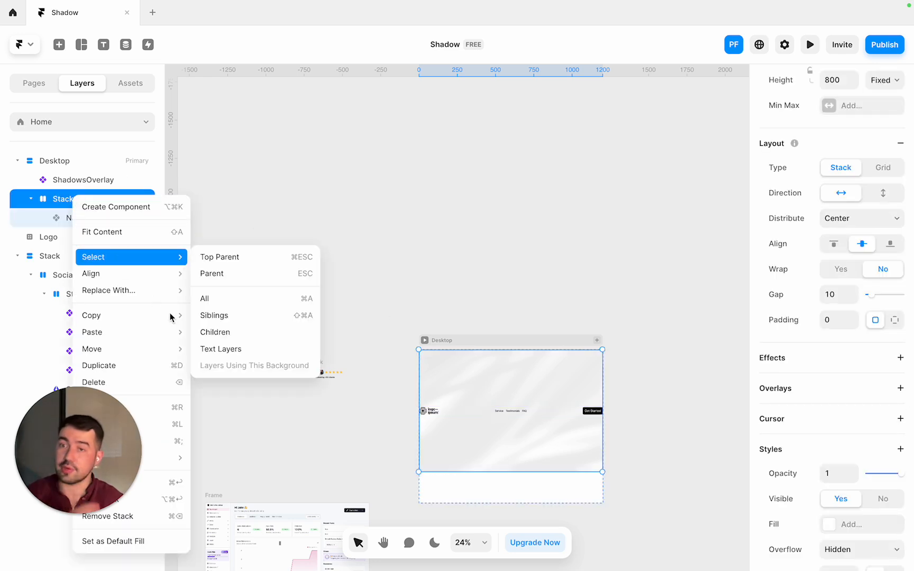
pyautogui.click(271, 143)
pyautogui.moveTo(98, 426); pyautogui.dragTo(521, 228)
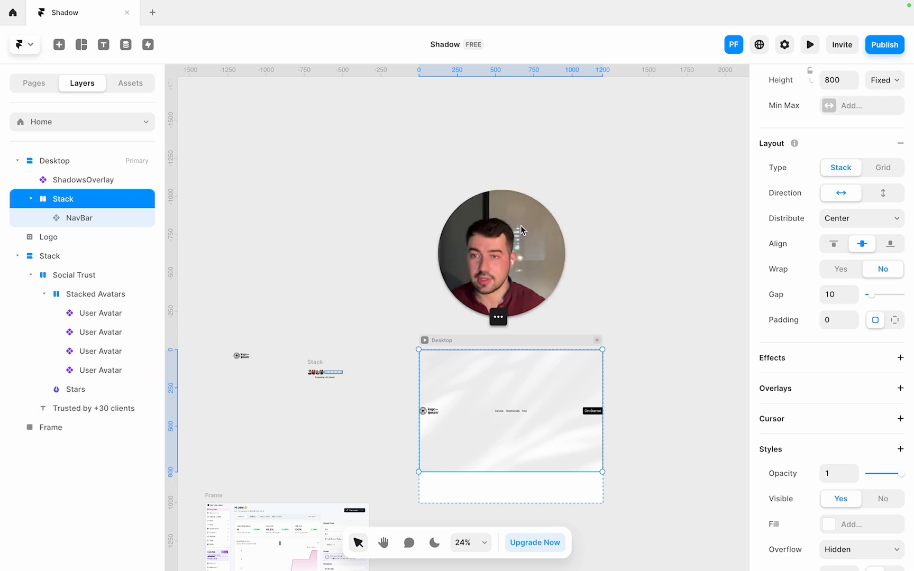
pyautogui.rightClick(106, 200)
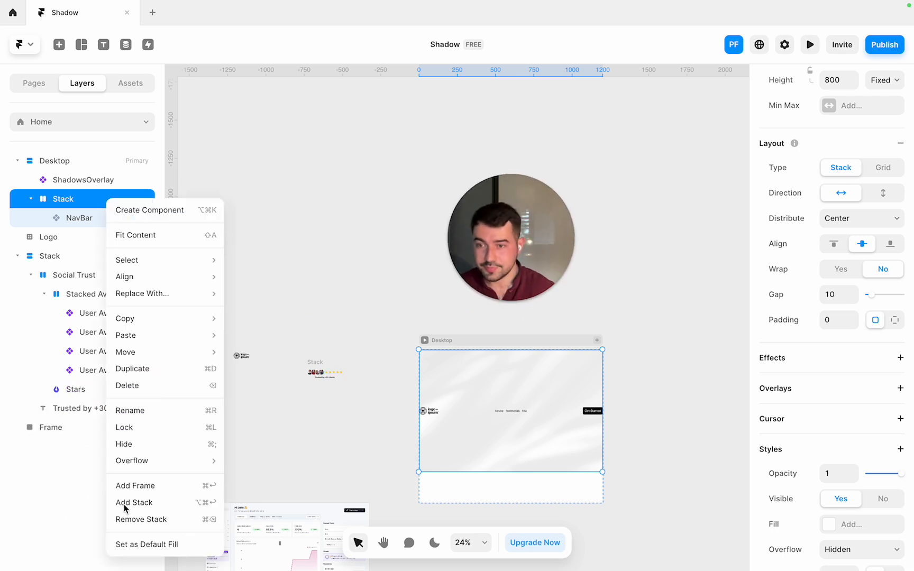
pyautogui.click(162, 411)
pyautogui.write('Hero')
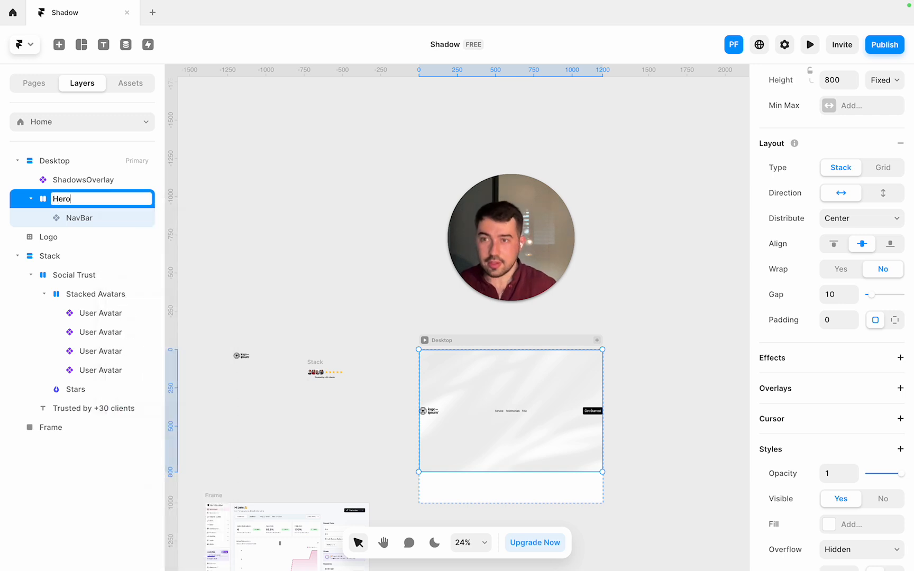
pyautogui.write(' Secti')
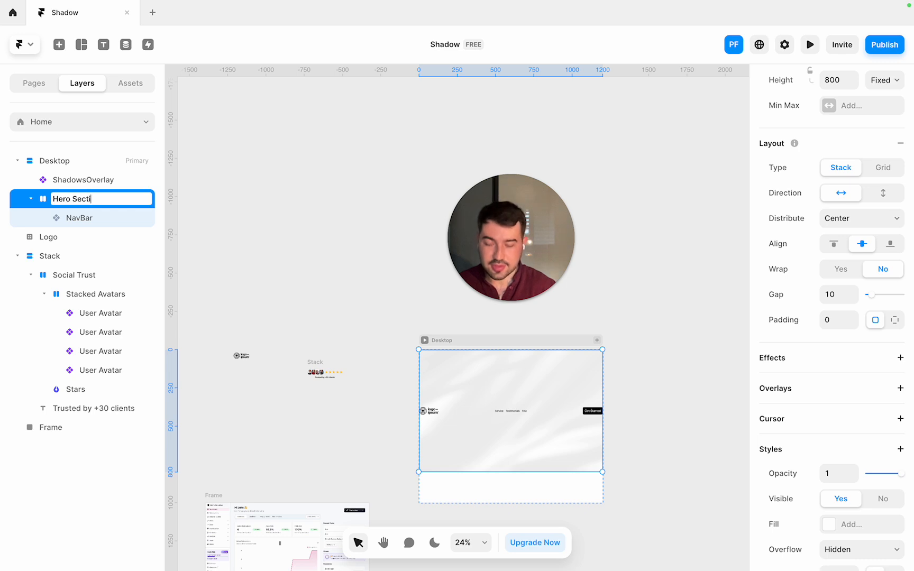
pyautogui.write('on')
pyautogui.press('Return')
pyautogui.click(259, 233)
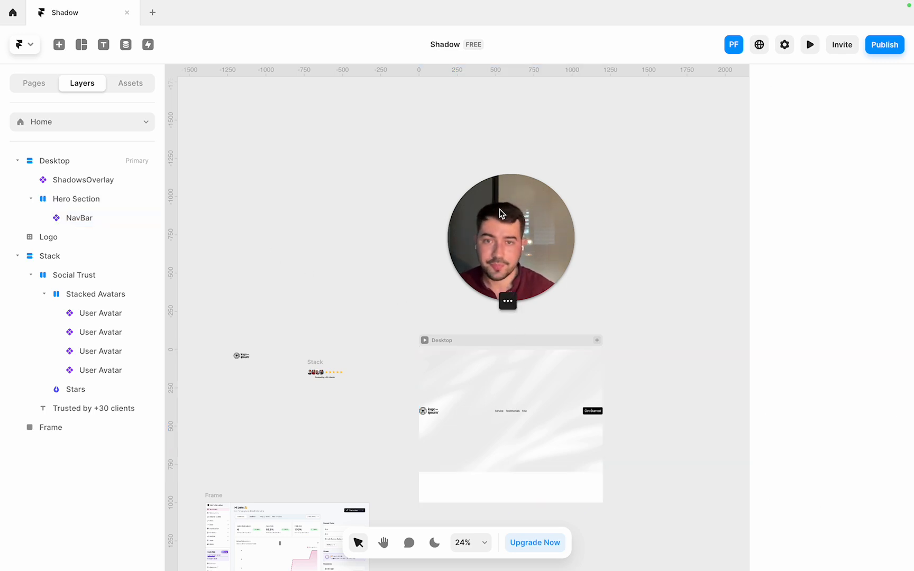
pyautogui.moveTo(502, 213); pyautogui.dragTo(129, 467)
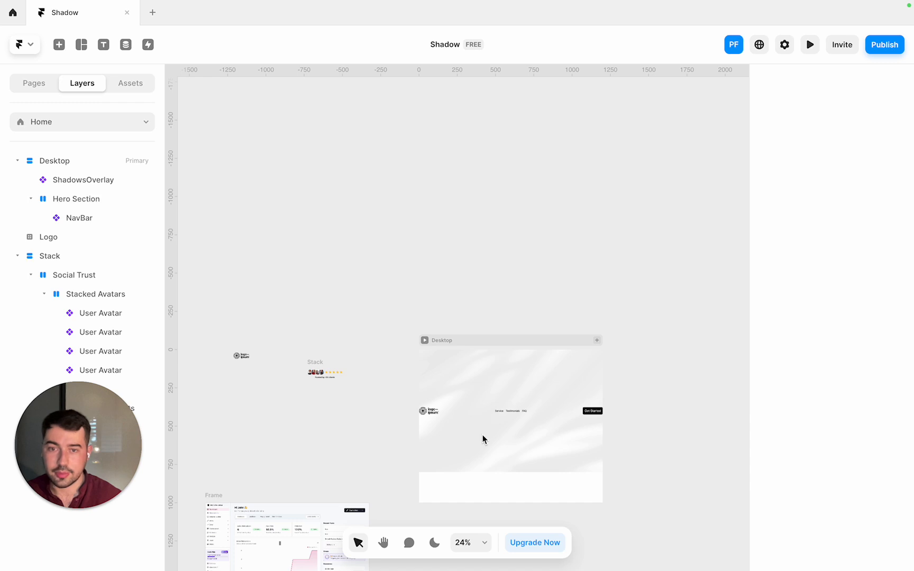
# Set the Hero Section's stack direction to vertical and its distribution to Start, and preview the Desktop page
pyautogui.click(562, 394)
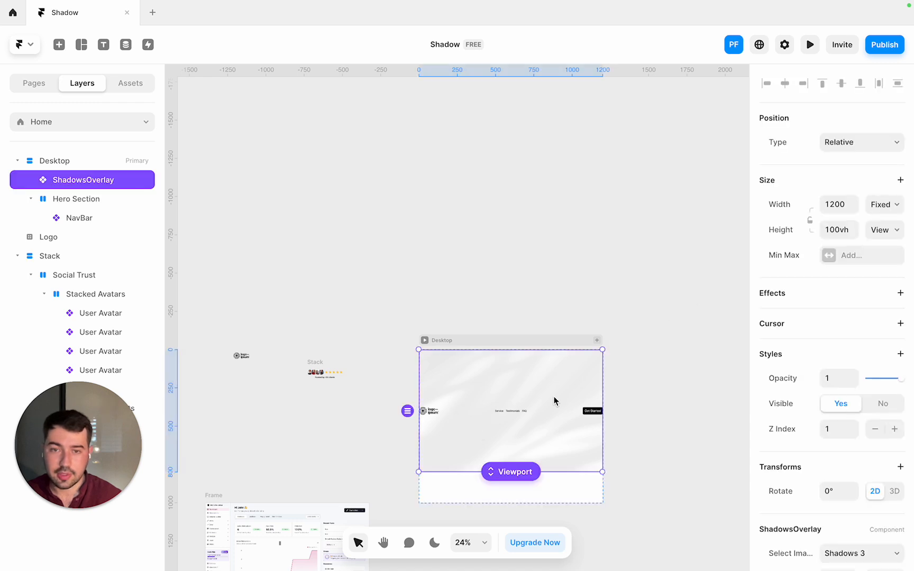
pyautogui.click(129, 205)
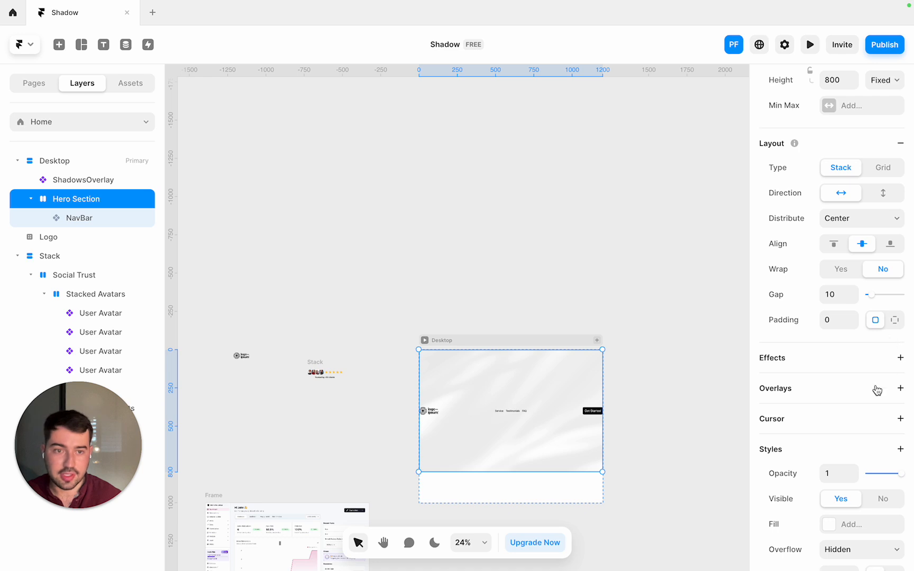
pyautogui.click(889, 205)
pyautogui.click(883, 216)
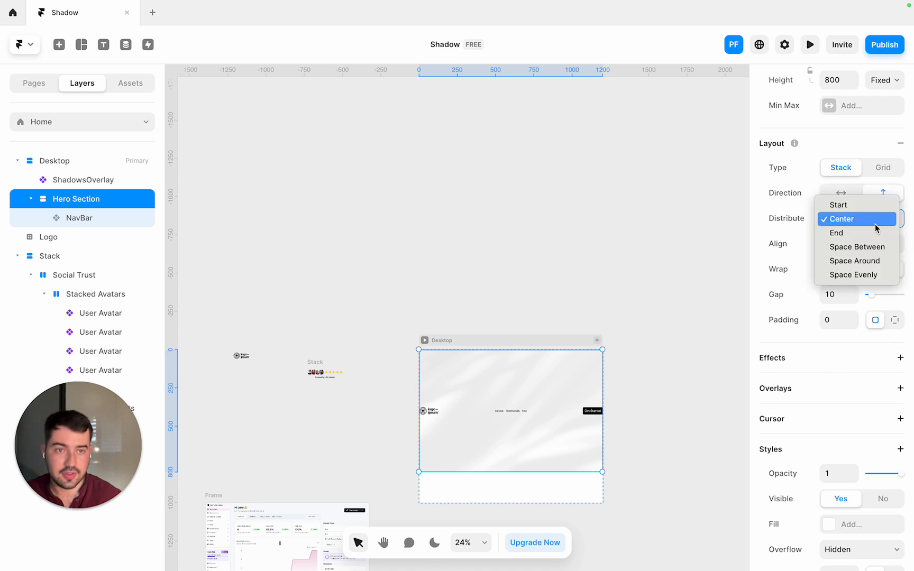
pyautogui.click(827, 211)
pyautogui.click(465, 322)
pyautogui.click(424, 341)
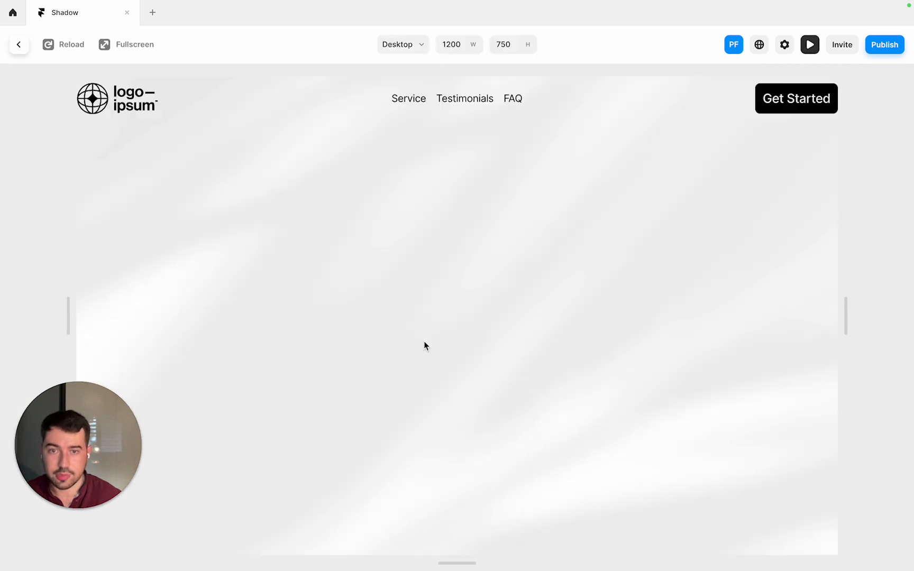
pyautogui.press('Escape')
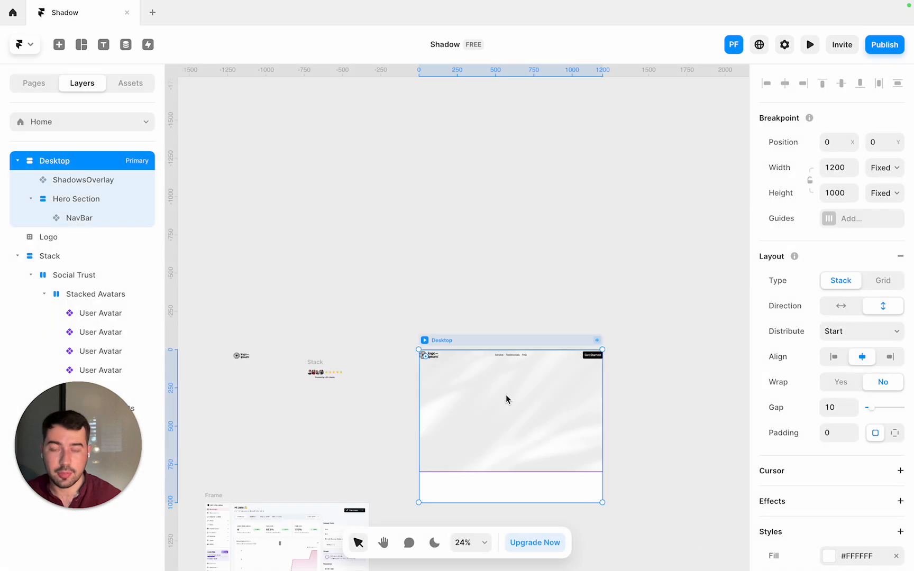
# Open the component of the NavBar instance in the Hero Section for editing
pyautogui.click(506, 395)
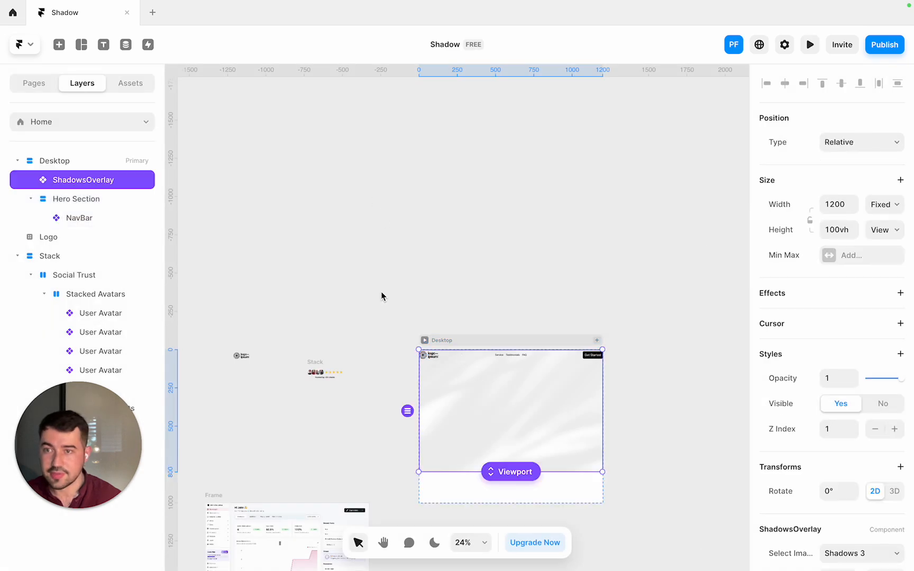
pyautogui.doubleClick(467, 359)
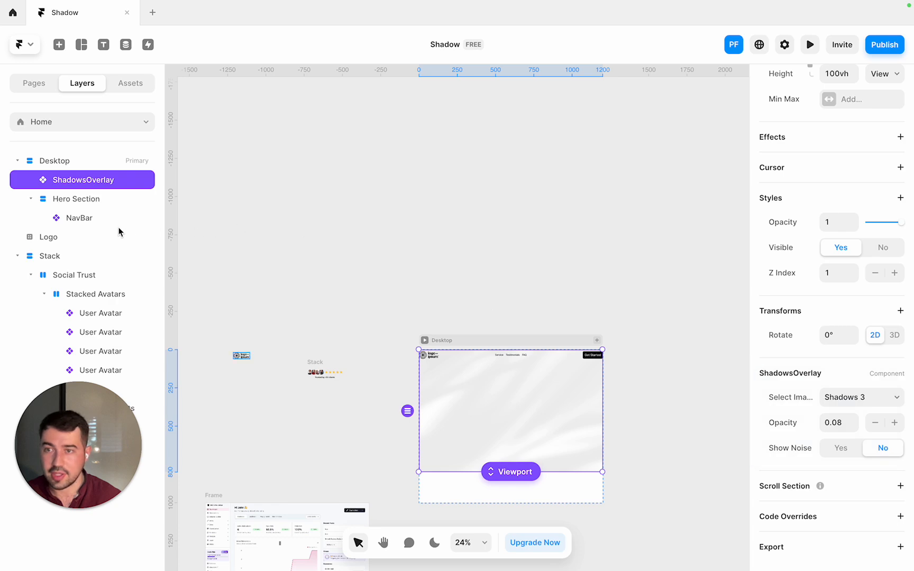
pyautogui.doubleClick(95, 220)
pyautogui.click(309, 220)
pyautogui.rightClick(124, 221)
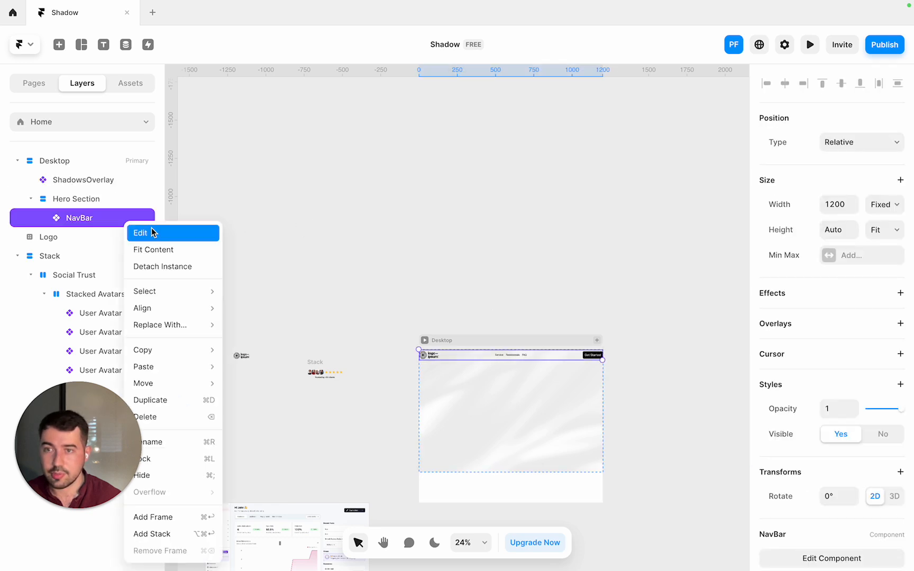
pyautogui.click(150, 232)
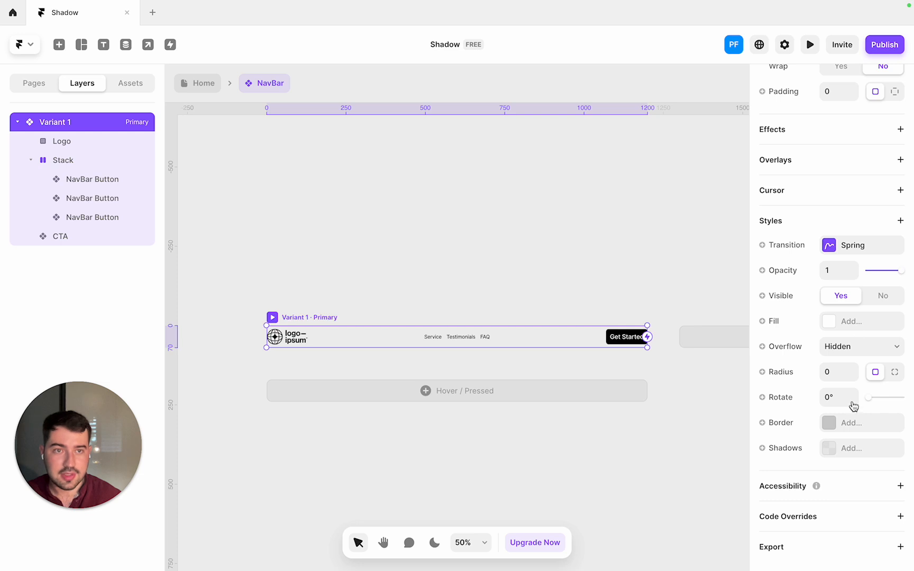
# Give the NavBar's primary variant individual padding of 12 at the top and bottom and 24 on the right and left
pyautogui.scroll(5, 853, 406)
pyautogui.click(893, 313)
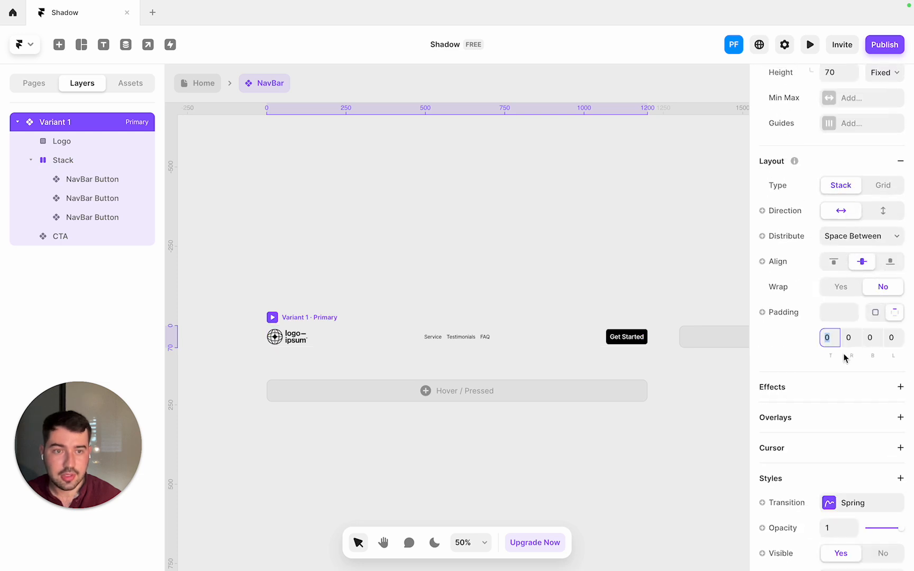
pyautogui.write('12')
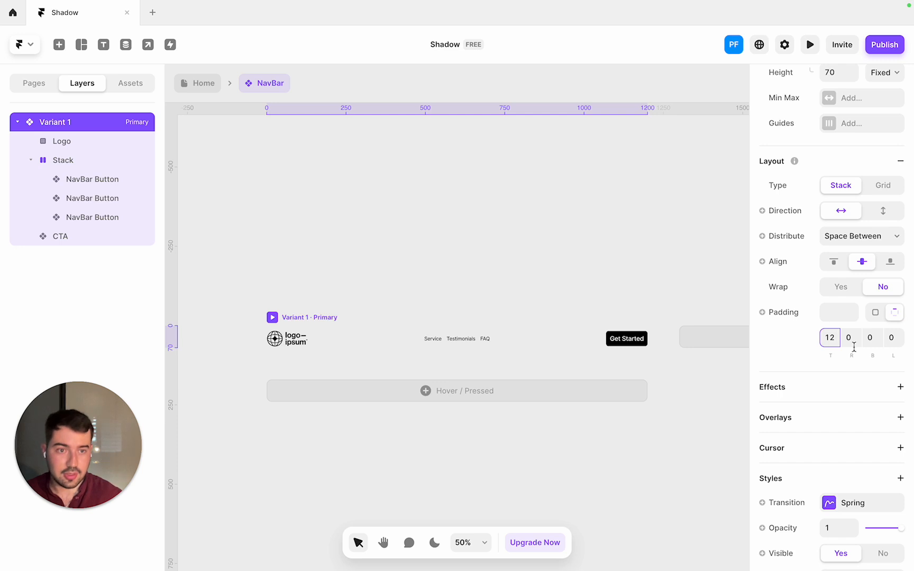
pyautogui.click(871, 339)
pyautogui.write('12')
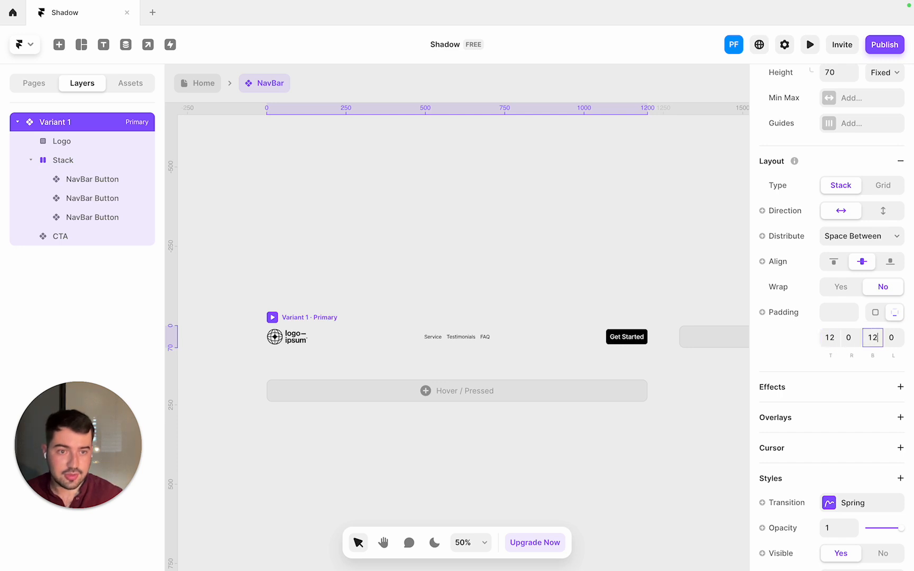
pyautogui.click(850, 337)
pyautogui.write('24')
pyautogui.click(894, 337)
pyautogui.write('24')
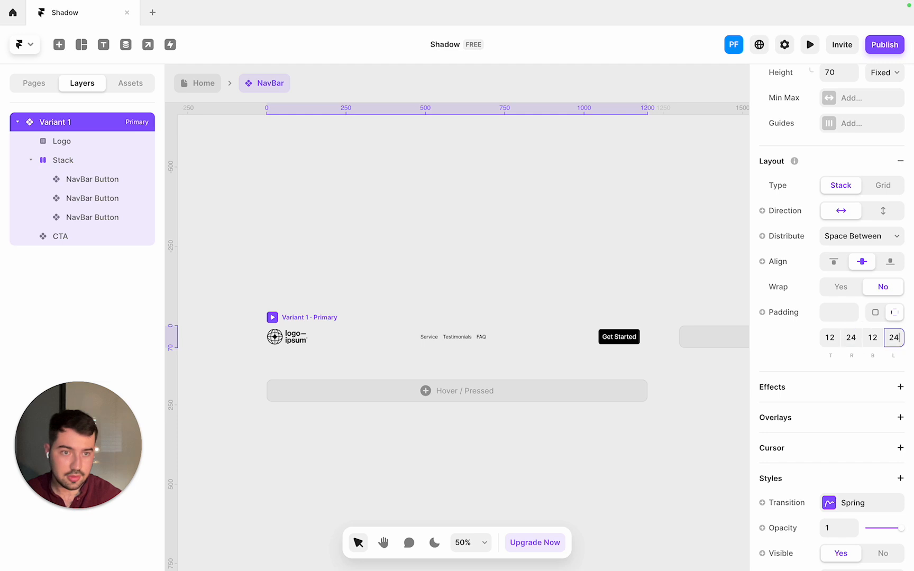
# Return to the Home page and preview the Desktop page with the padded NavBar
pyautogui.click(197, 83)
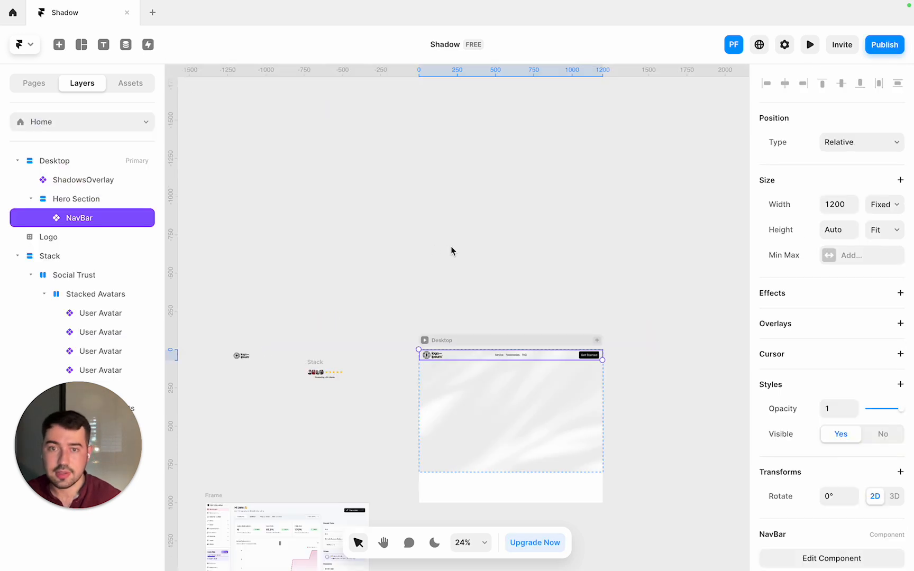
pyautogui.click(424, 340)
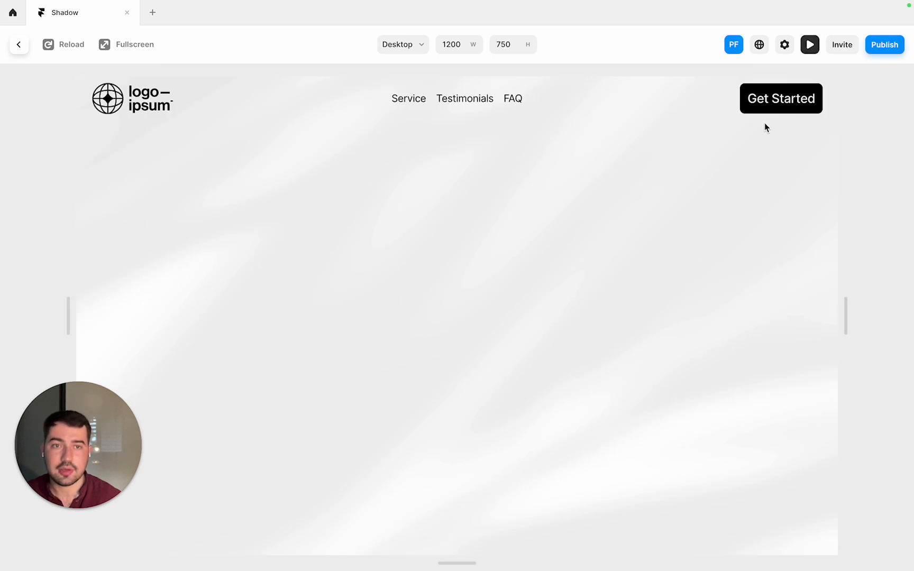
pyautogui.press('Escape')
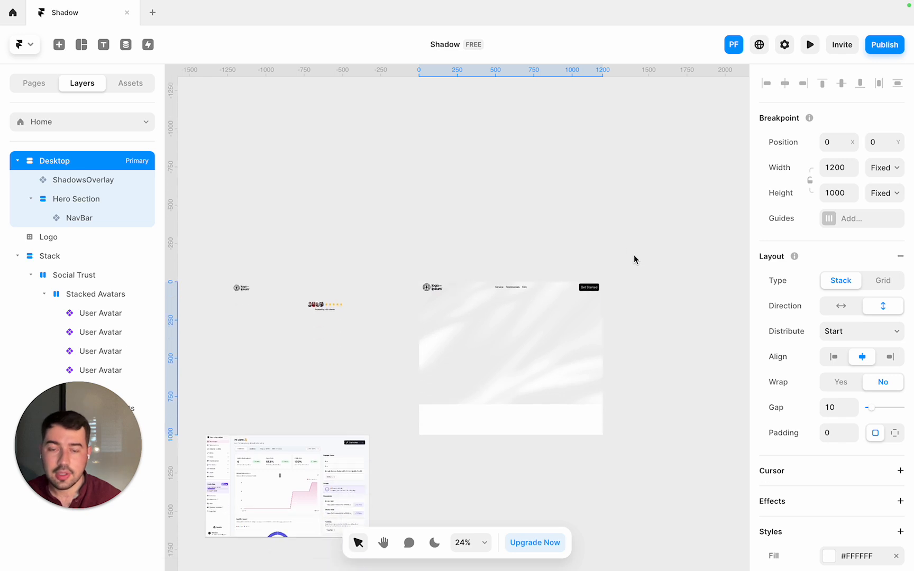
# Draw a frame about 1028 by 338 below the NavBar inside the Hero Section and remove its fill
pyautogui.click(502, 323)
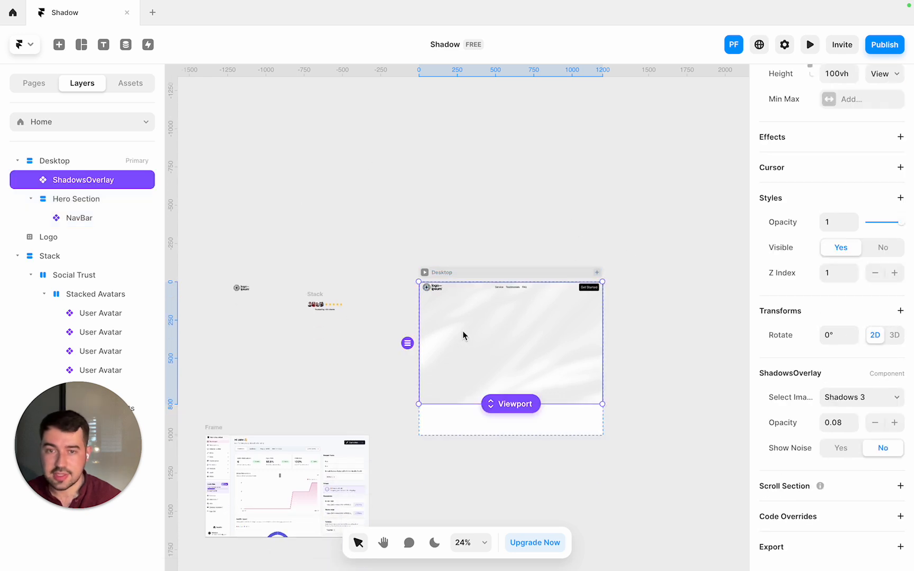
pyautogui.press('f')
pyautogui.moveTo(430, 307); pyautogui.dragTo(587, 358)
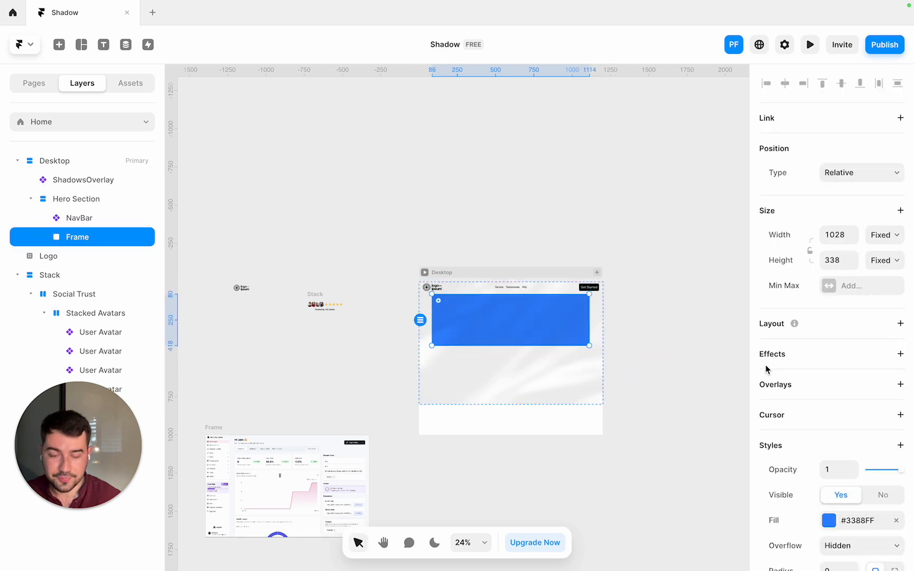
pyautogui.click(902, 523)
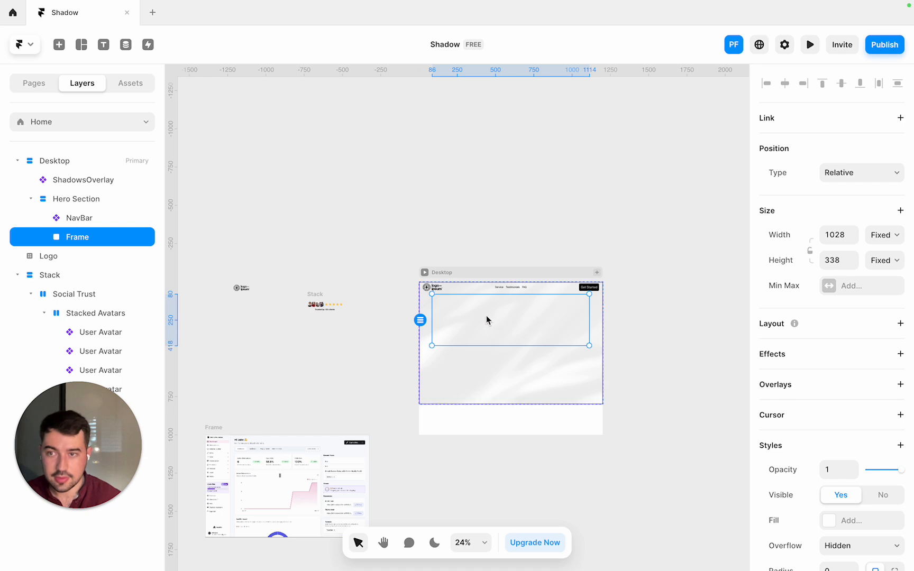
# Add a Stack layout to the new frame in the Hero Section and rename it as "Hero elements"
pyautogui.click(868, 329)
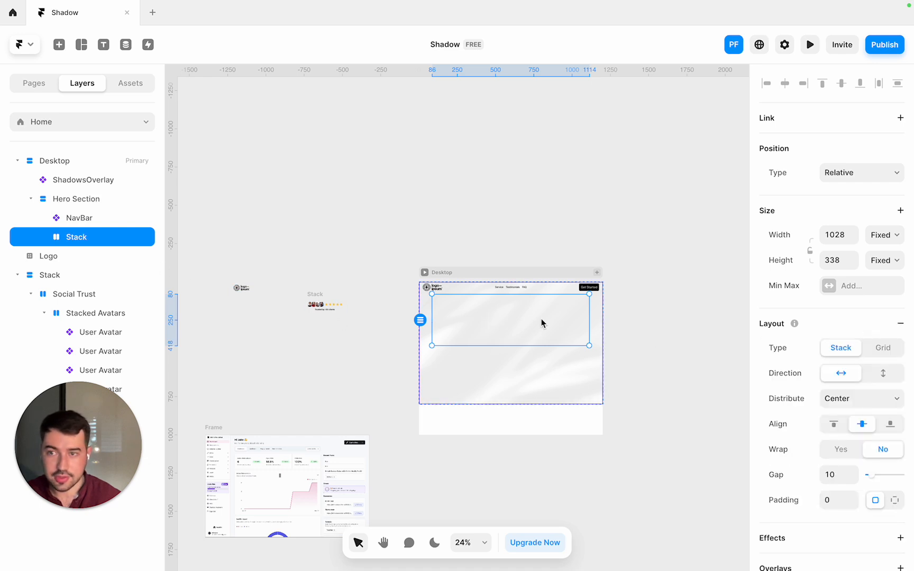
pyautogui.rightClick(130, 239)
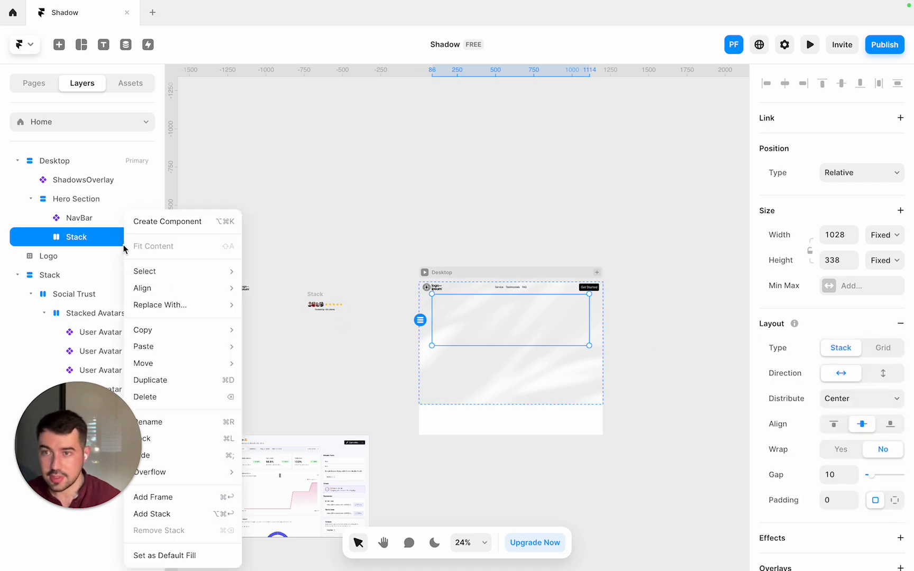
pyautogui.click(178, 431)
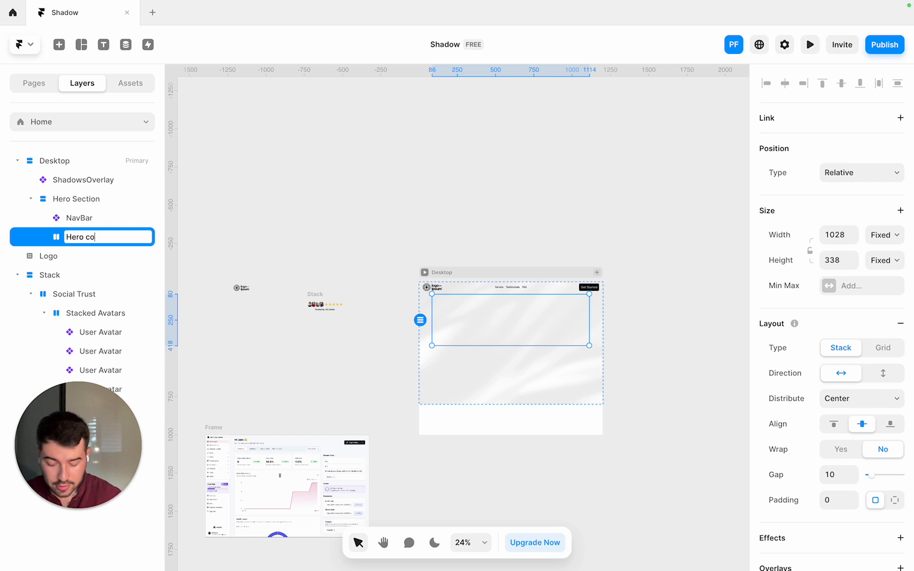
pyautogui.write('Hero elements')
pyautogui.press('Return')
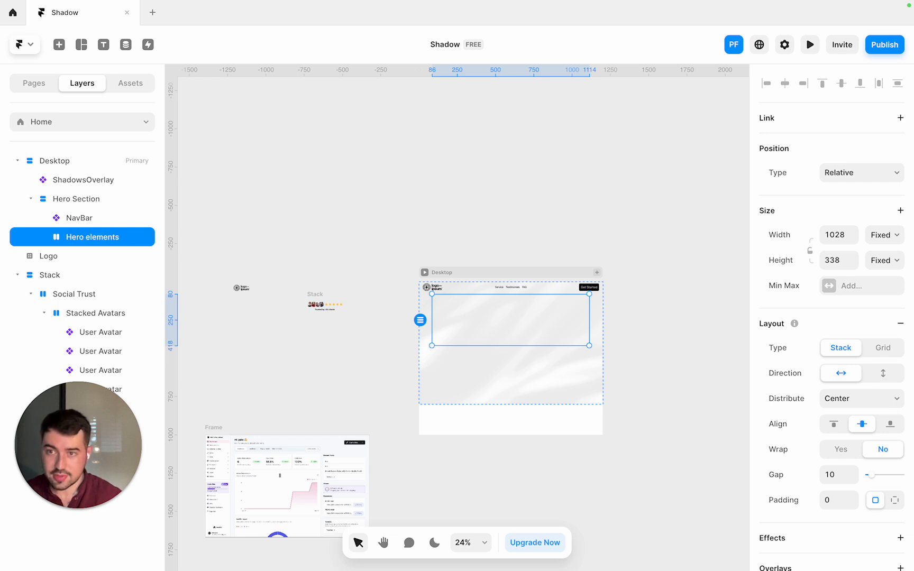
# Add a text layer inside the Hero elements stack with a headline starting "Create amazing"
pyautogui.click(533, 321)
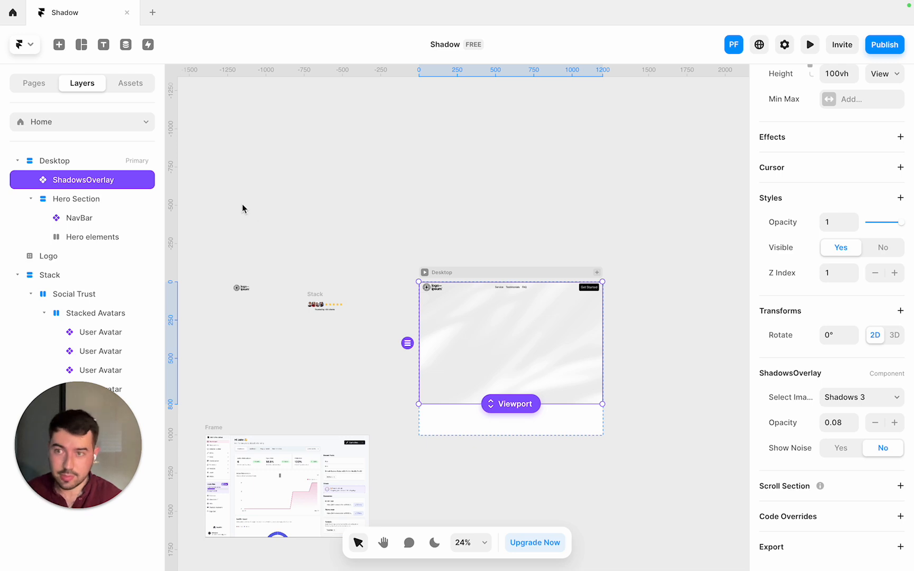
pyautogui.click(84, 203)
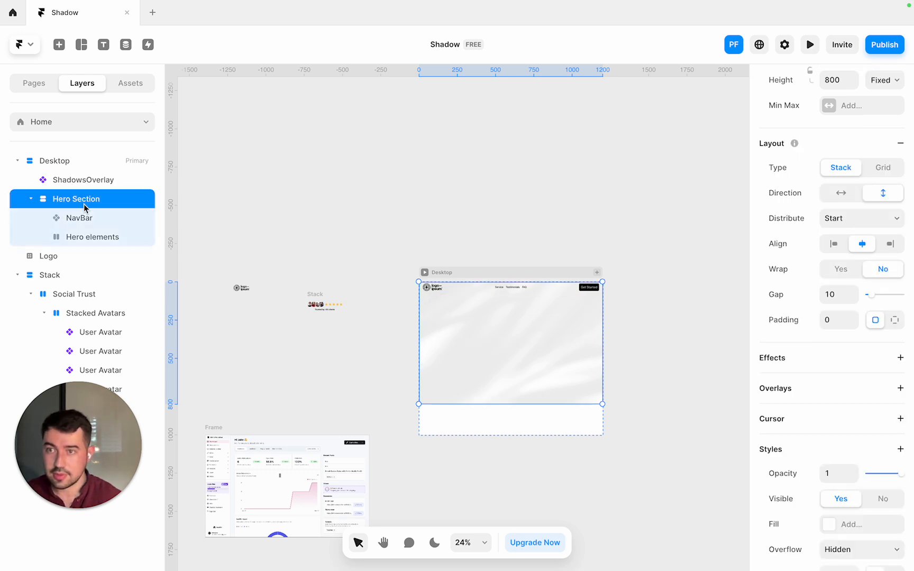
pyautogui.click(90, 239)
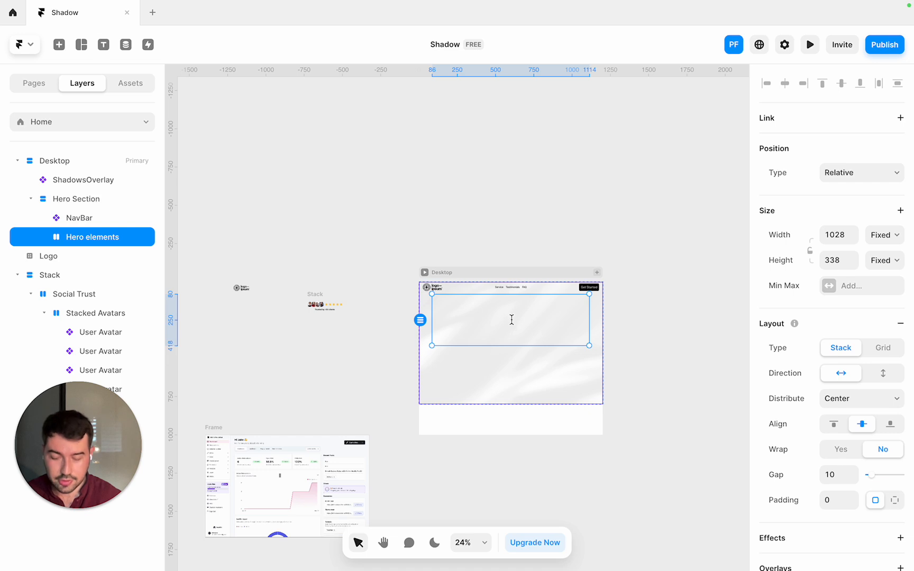
pyautogui.press('t')
pyautogui.click(487, 312)
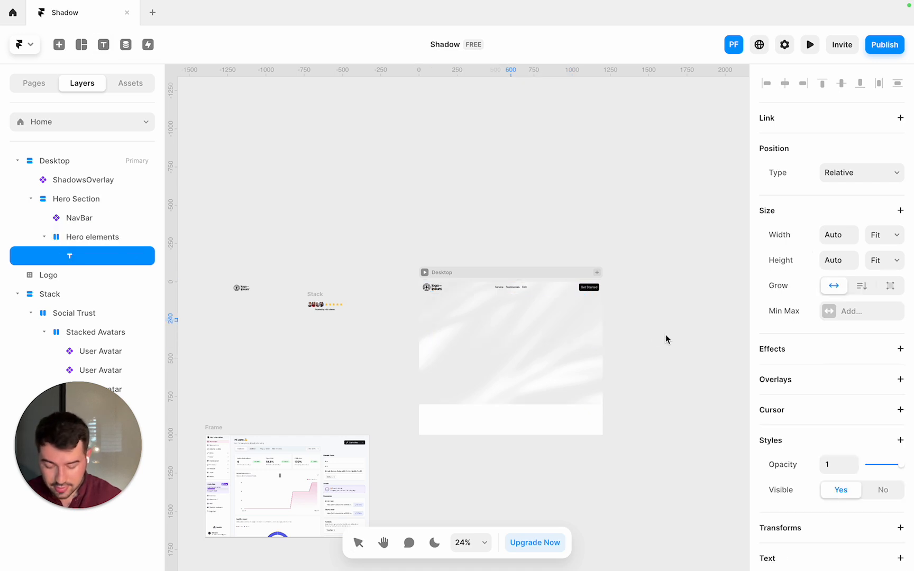
pyautogui.write('Create')
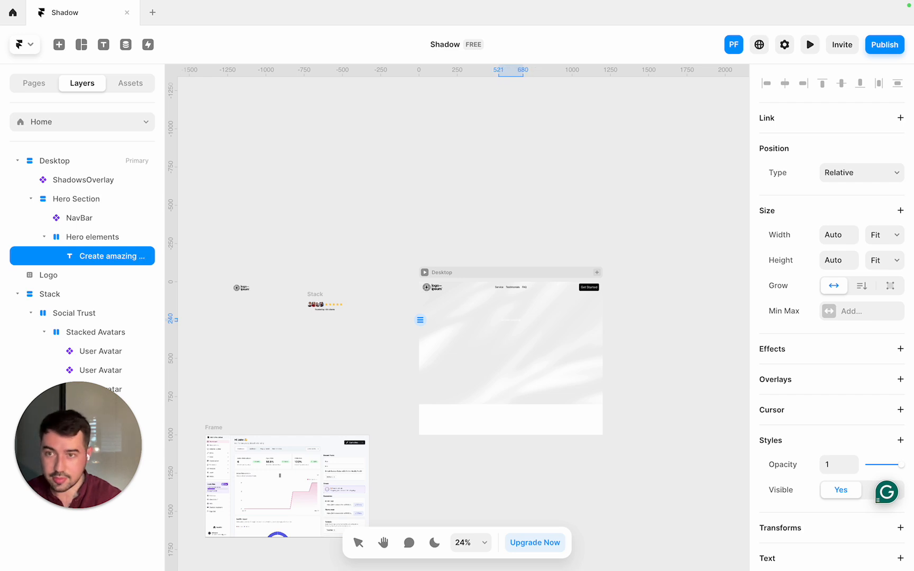
# Complete the Hero elements headline as "Create amazing SAAS websites in Framer" and set its text color to #000000
pyautogui.write(' amazing')
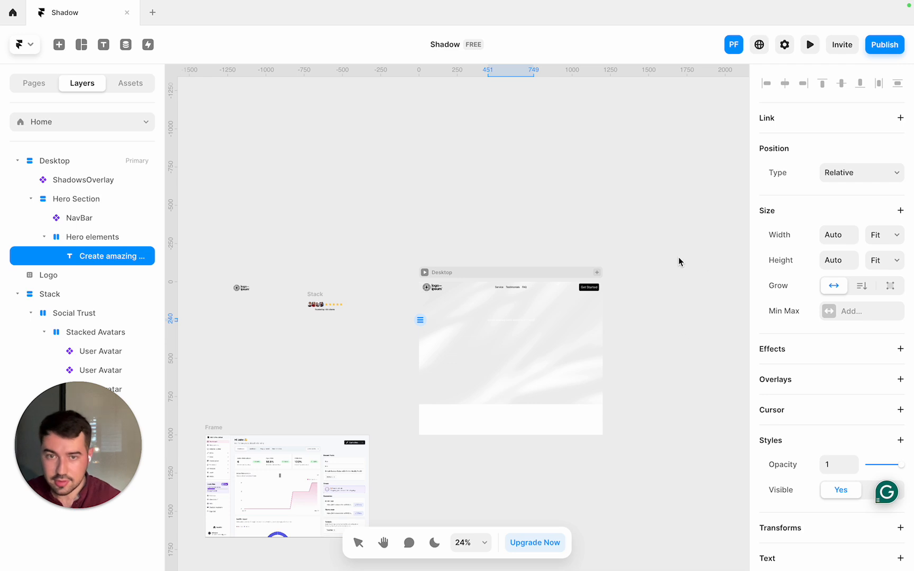
pyautogui.scroll(-7, 897, 394)
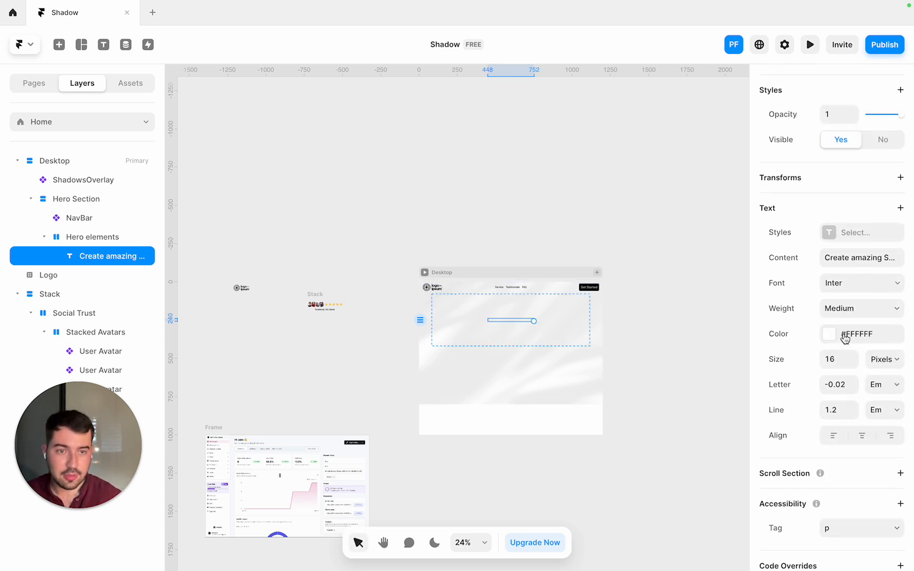
pyautogui.click(845, 338)
pyautogui.moveTo(682, 355); pyautogui.dragTo(585, 427)
# Set the headline's font weight to Semibold and its size to 52 pixels
pyautogui.click(849, 307)
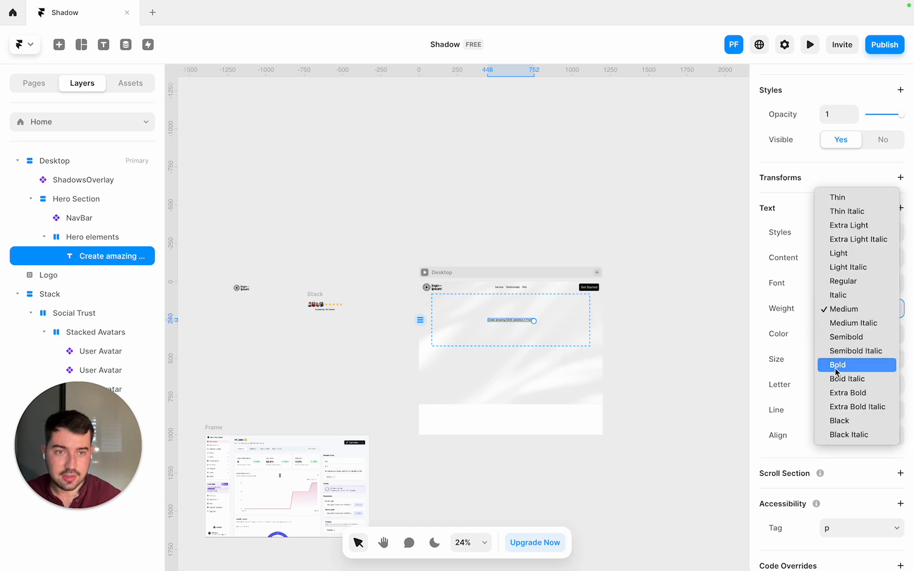
pyautogui.click(843, 365)
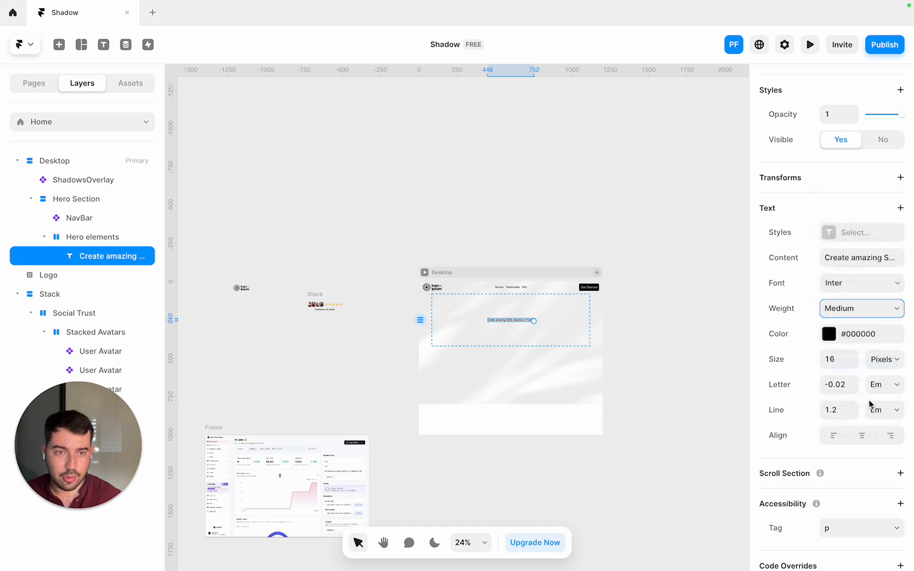
pyautogui.click(849, 307)
pyautogui.click(847, 281)
pyautogui.click(840, 357)
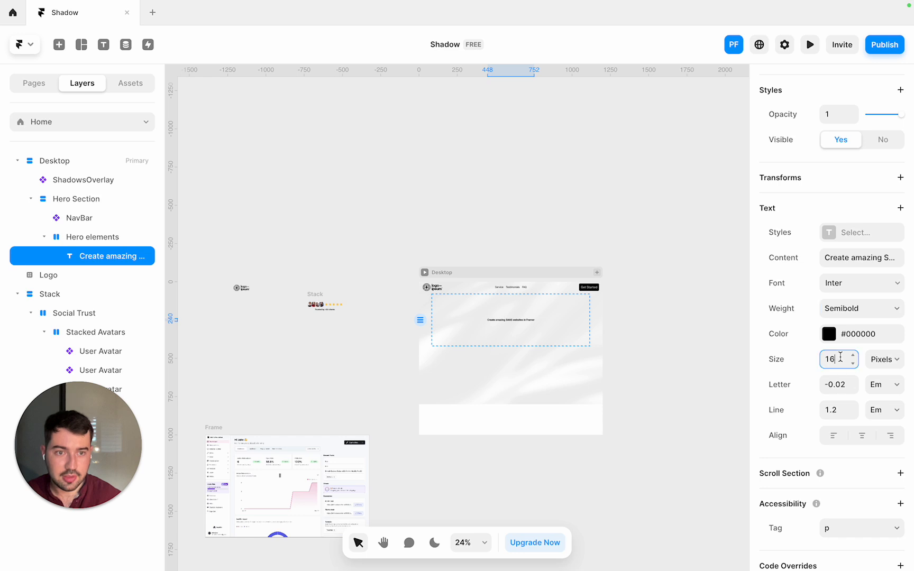
pyautogui.write('52')
pyautogui.press('Return')
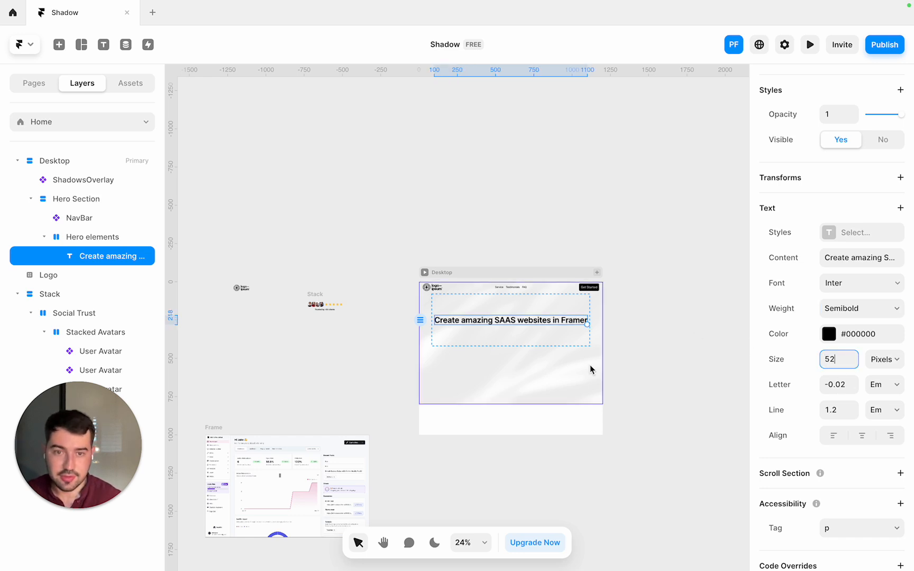
pyautogui.scroll(5, 536, 307)
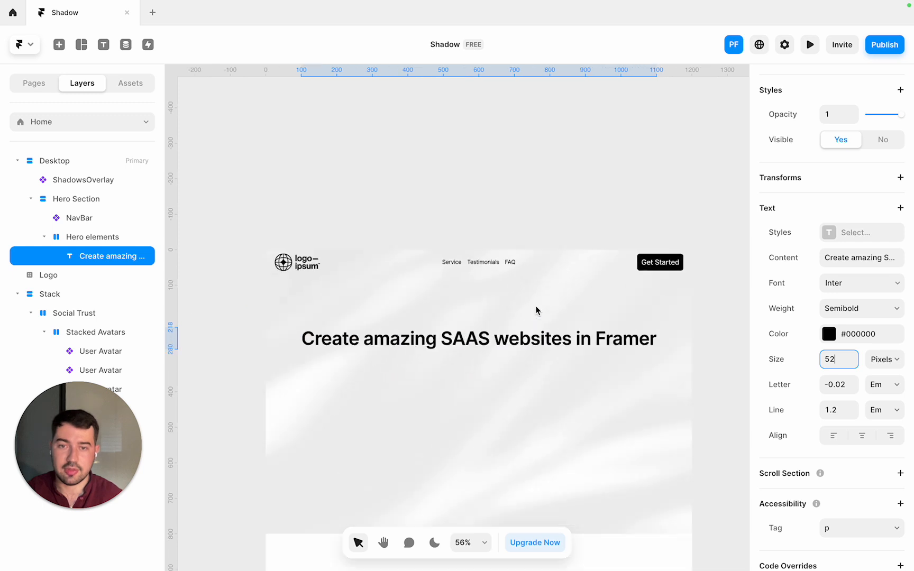
pyautogui.scroll(-1, 536, 307)
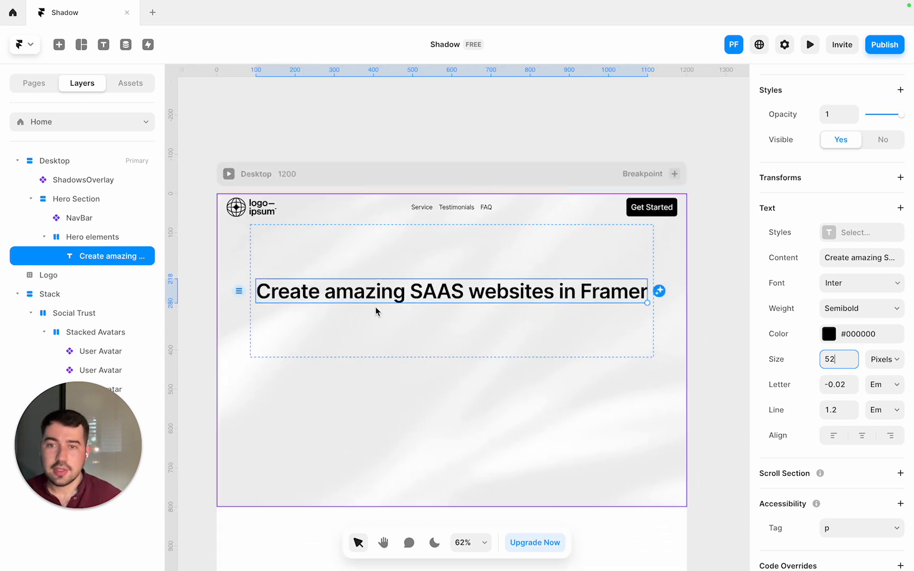
pyautogui.click(571, 310)
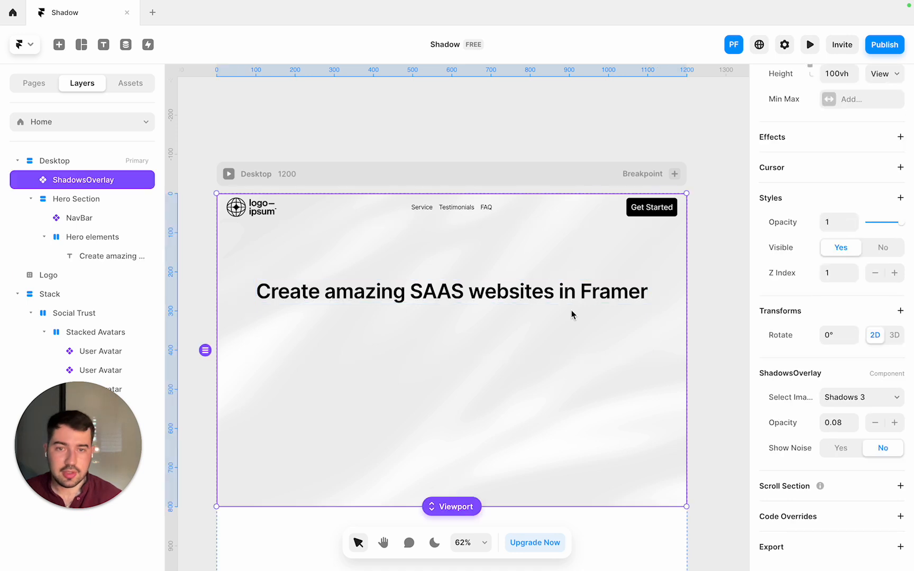
pyautogui.click(718, 306)
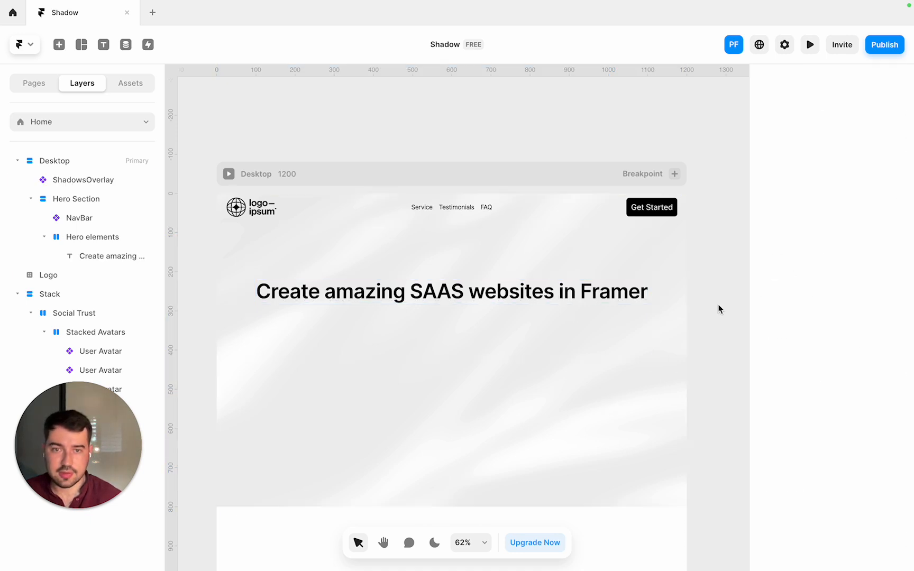
# Duplicate the headline inside Hero elements and change the stack's direction to vertical
pyautogui.click(81, 238)
pyautogui.click(104, 258)
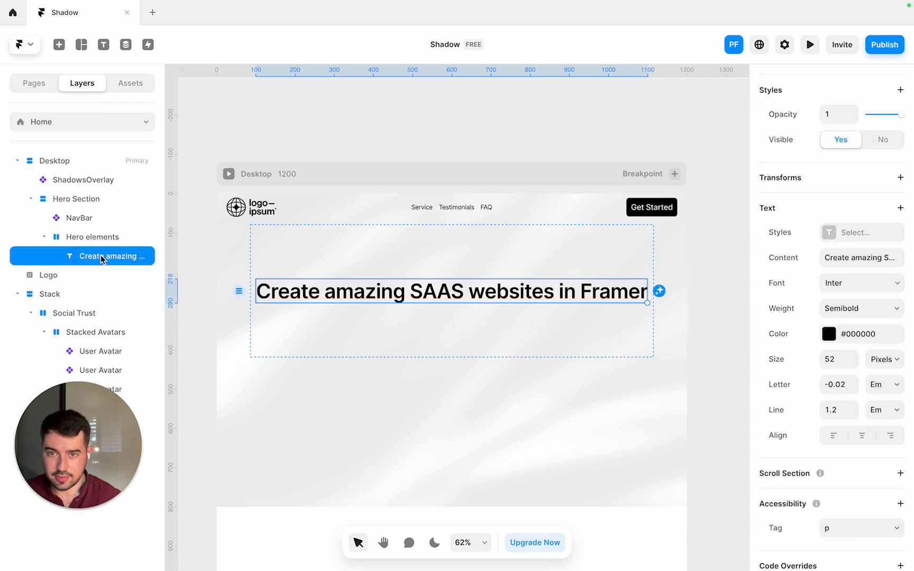
pyautogui.hotkey('ctrl', 'd')
pyautogui.click(367, 269)
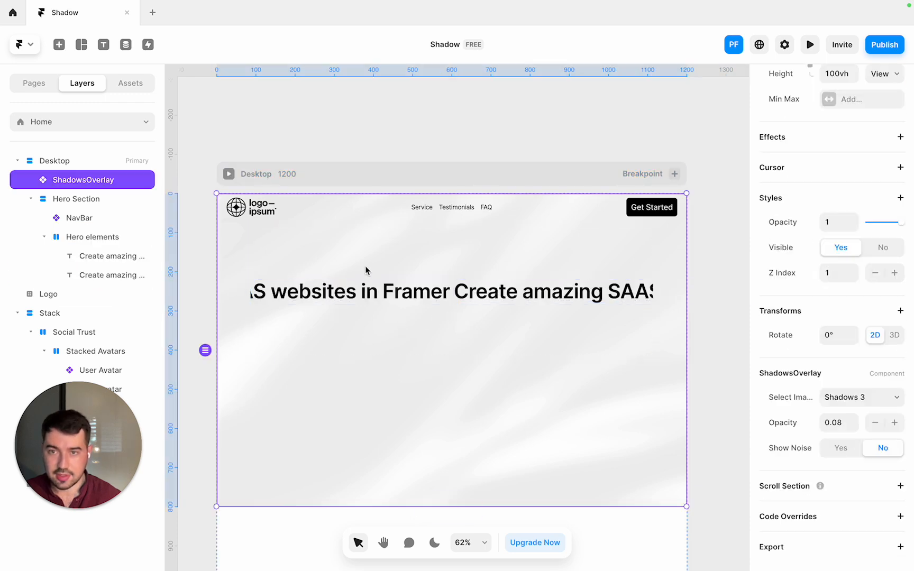
pyautogui.click(84, 241)
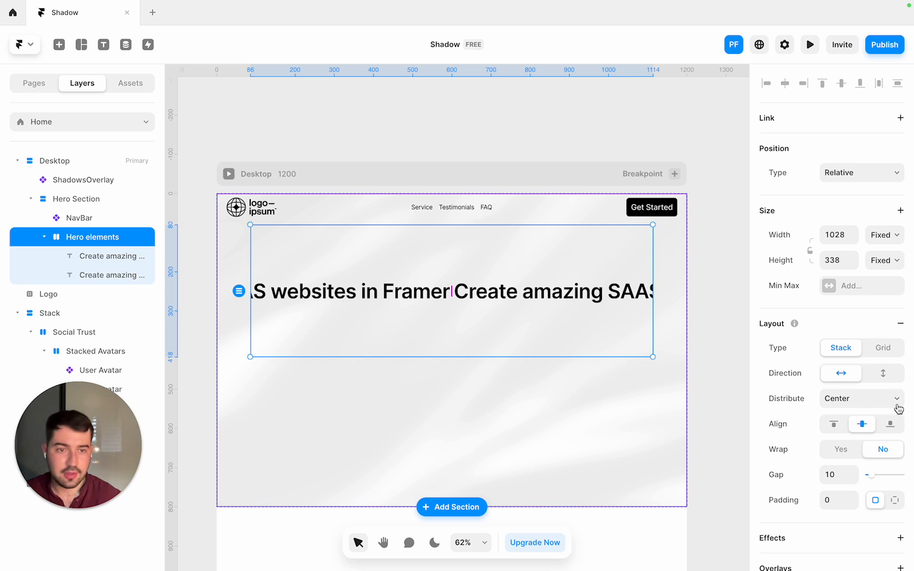
pyautogui.click(883, 374)
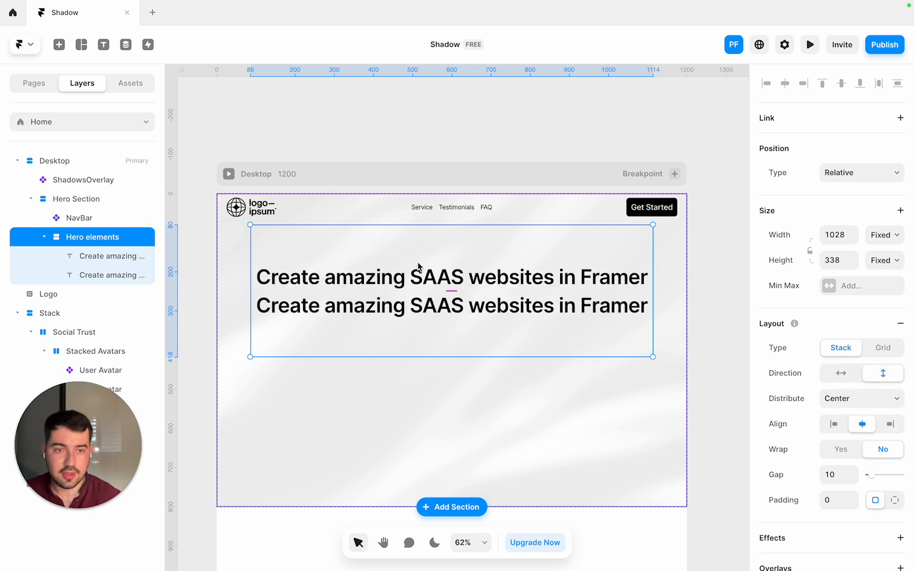
pyautogui.click(565, 373)
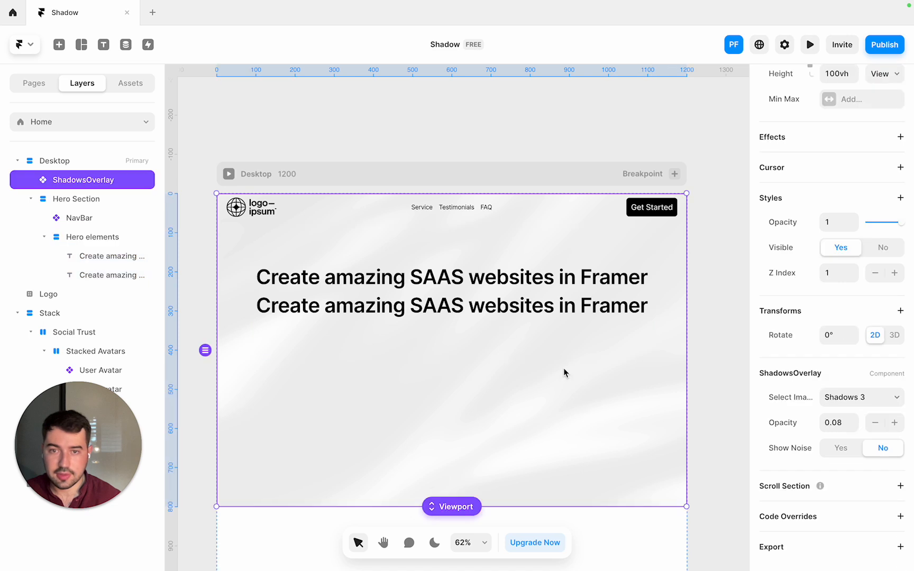
pyautogui.click(725, 300)
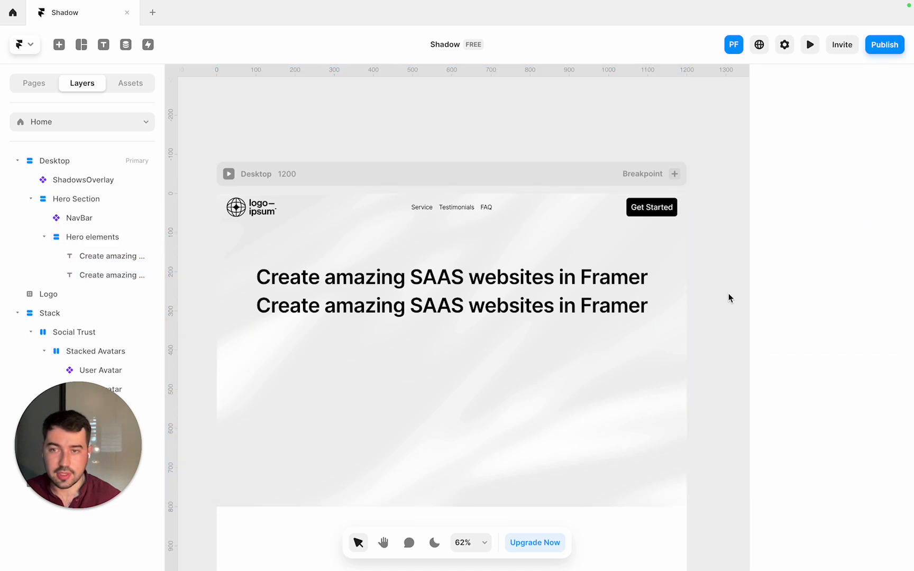
# Lock the ShadowsOverlay layer and check that canvas selections reach the hero content instead
pyautogui.click(93, 181)
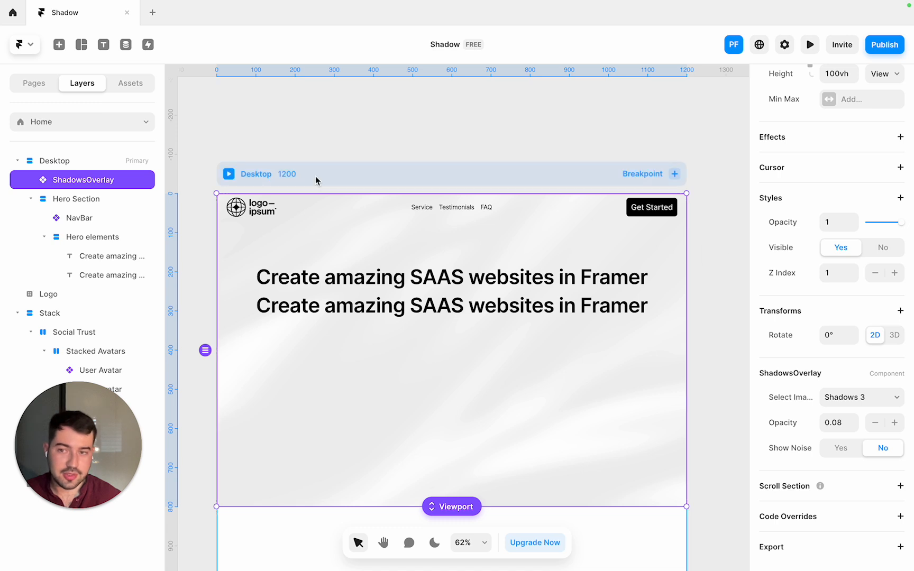
pyautogui.rightClick(129, 183)
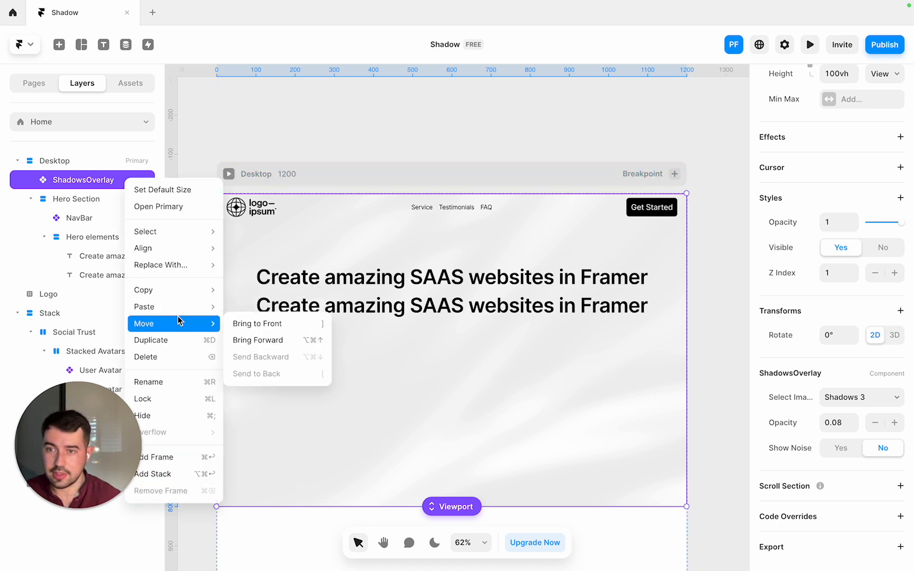
pyautogui.click(169, 400)
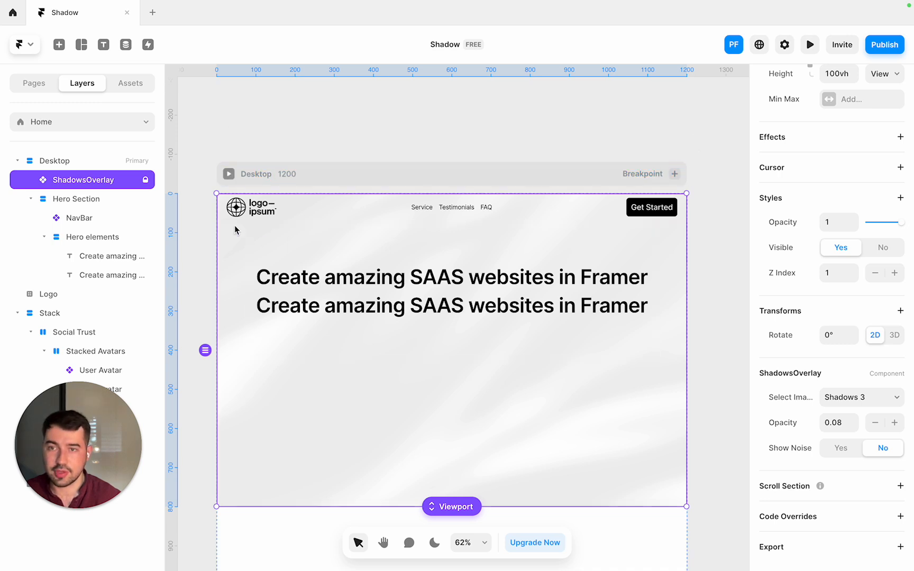
pyautogui.click(259, 143)
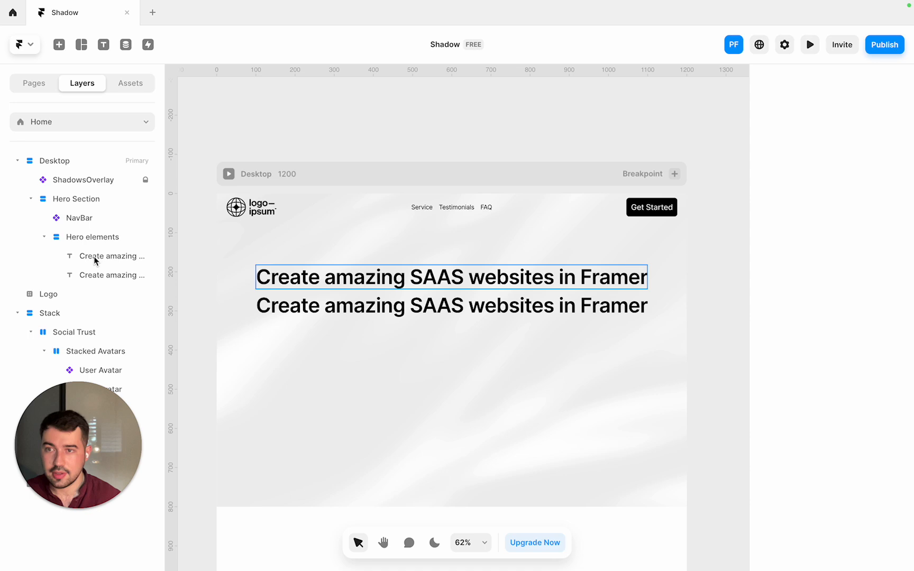
pyautogui.click(259, 283)
pyautogui.click(289, 355)
pyautogui.click(288, 400)
pyautogui.click(317, 281)
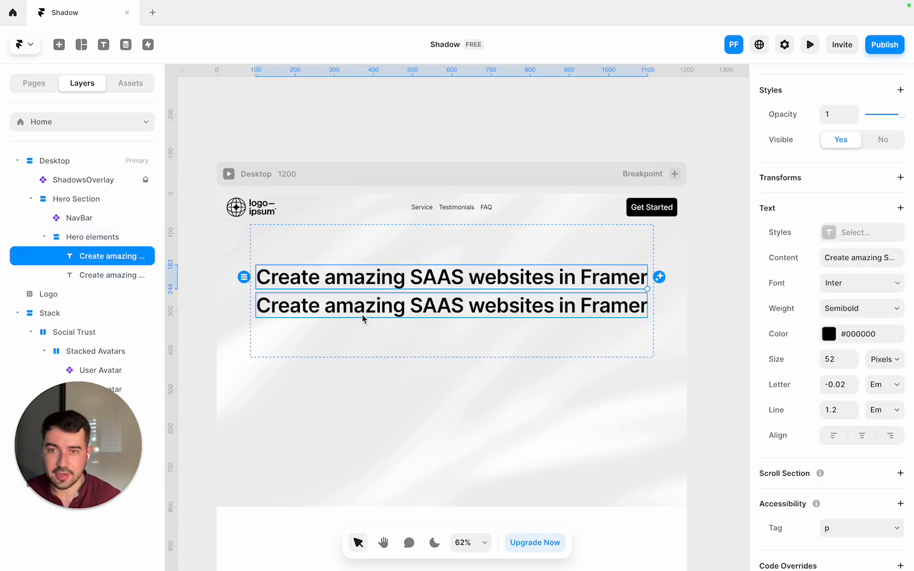
# Set the lower duplicate headline's font weight to Regular and its size to 24 pixels
pyautogui.click(362, 314)
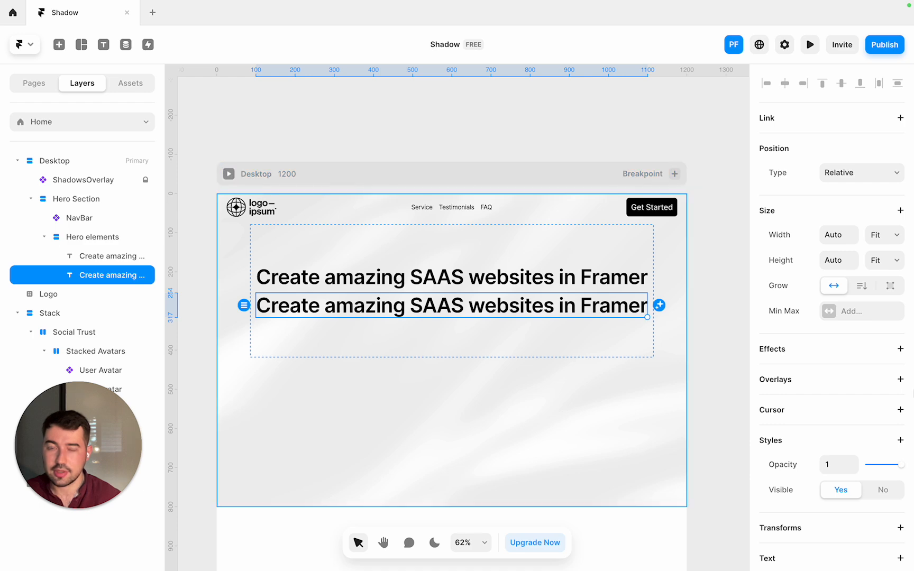
pyautogui.scroll(-10, 866, 312)
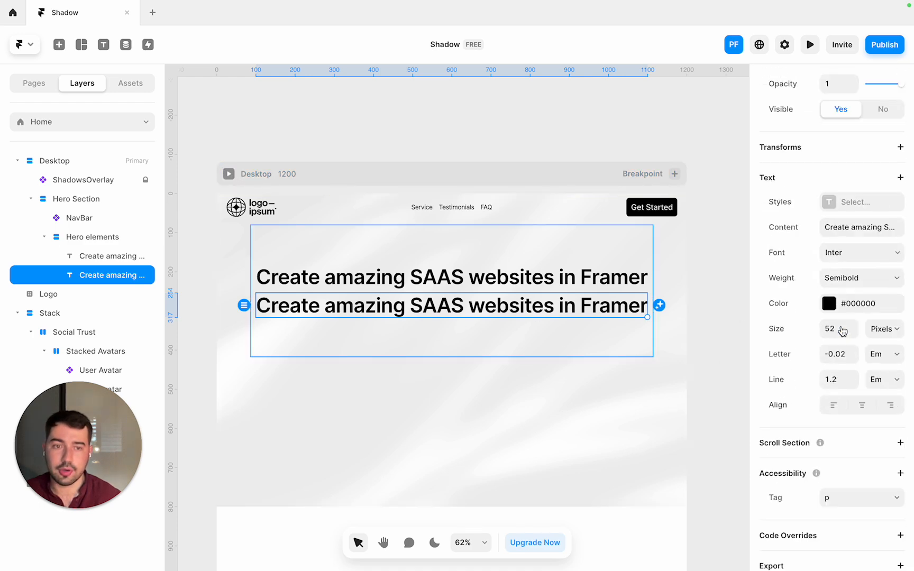
pyautogui.click(852, 263)
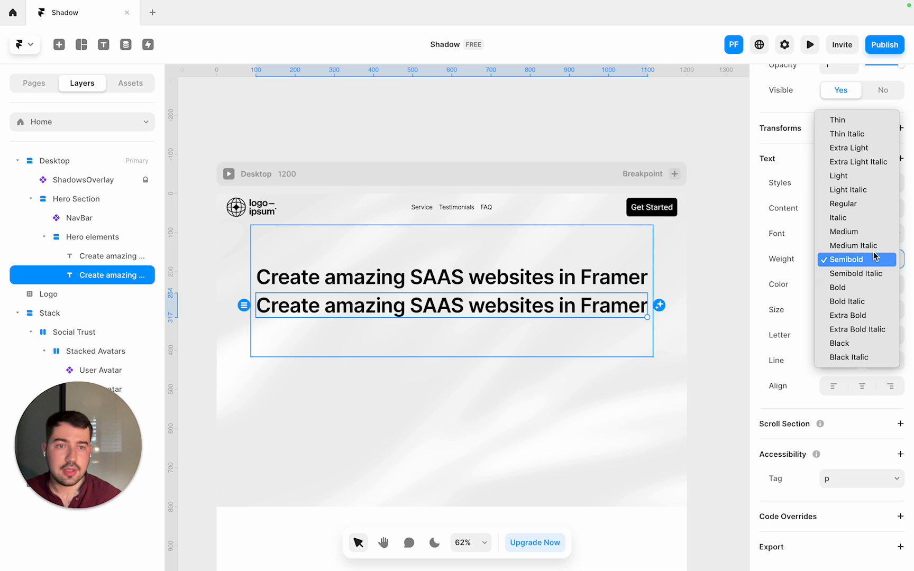
pyautogui.click(866, 205)
pyautogui.click(835, 309)
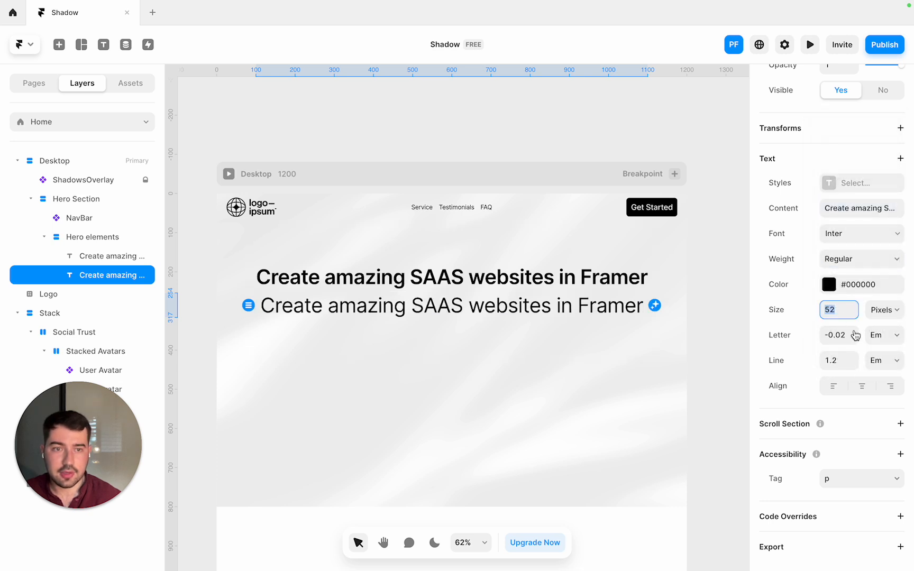
pyautogui.write('24')
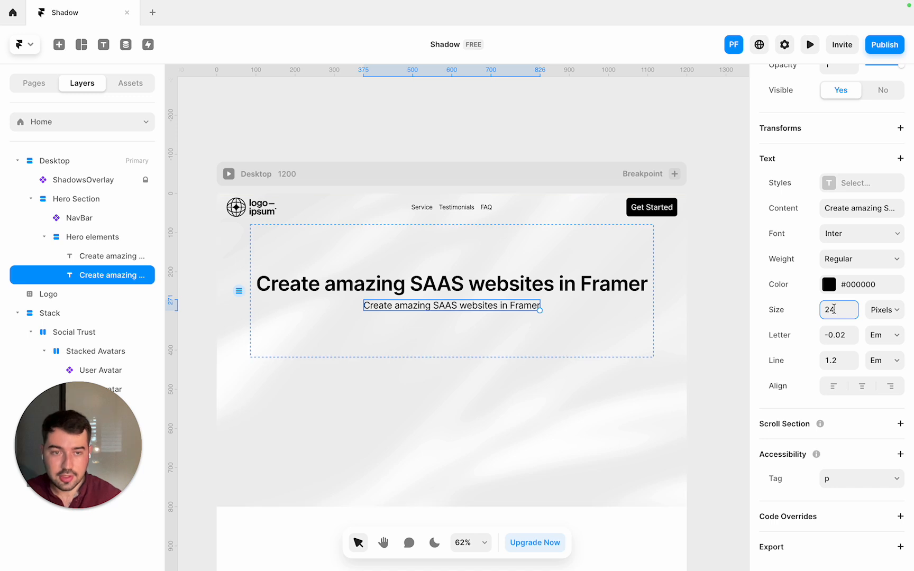
# Replace the lower text's content with "Create SAAS websites that convert your visitors into clients."
pyautogui.moveTo(824, 209); pyautogui.dragTo(856, 212)
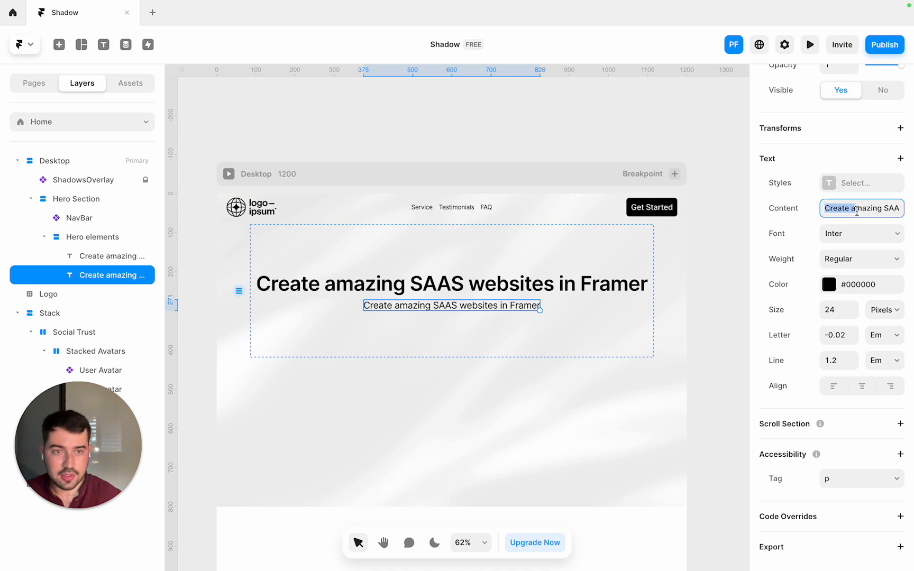
pyautogui.press('super+a')
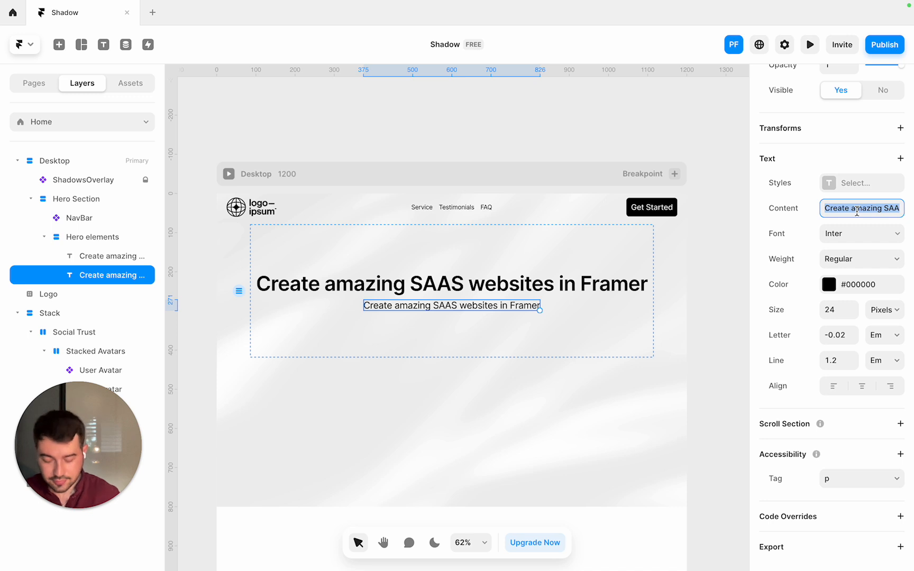
pyautogui.write('Create SAAS')
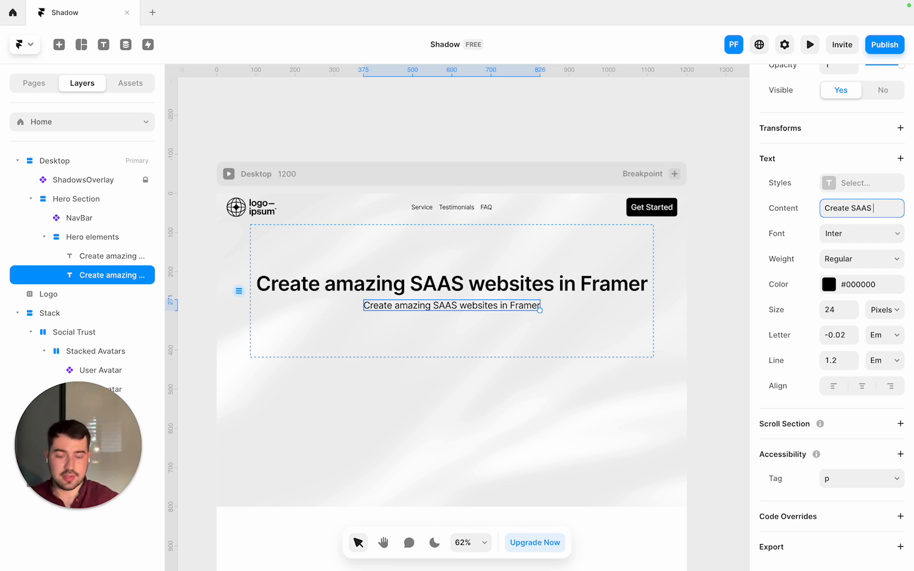
pyautogui.write(' websites that co')
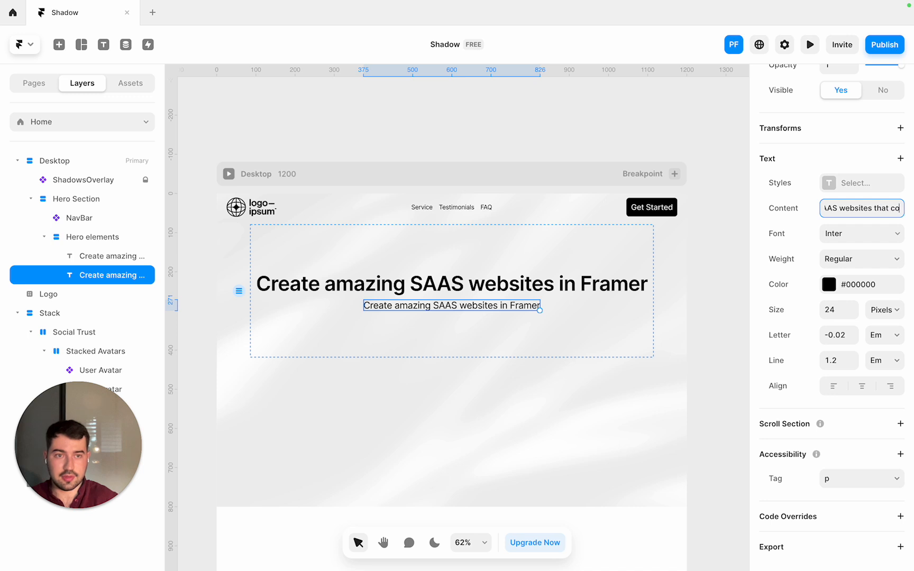
pyautogui.write('nvert your visitorsa')
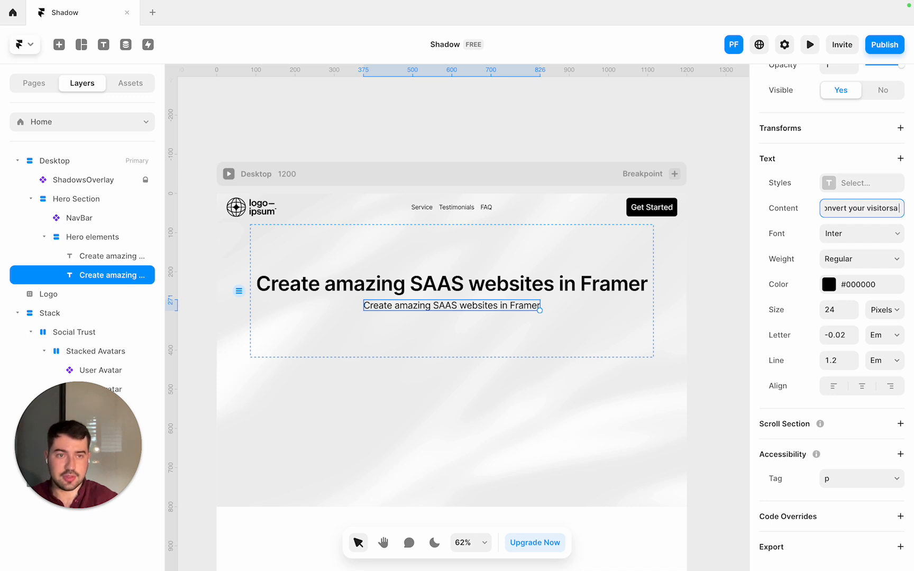
pyautogui.press('BackSpace')
pyautogui.write('into c')
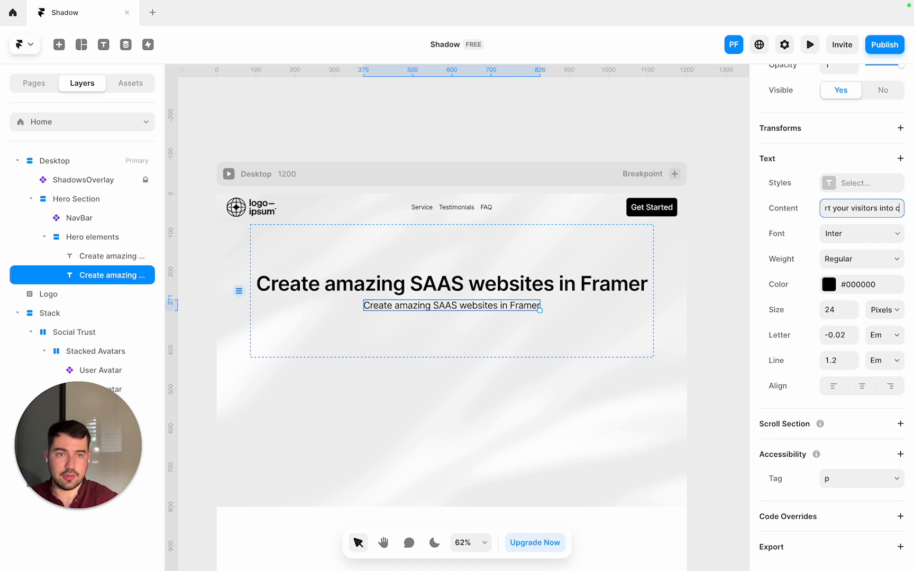
pyautogui.write('lients.')
pyautogui.press('Return')
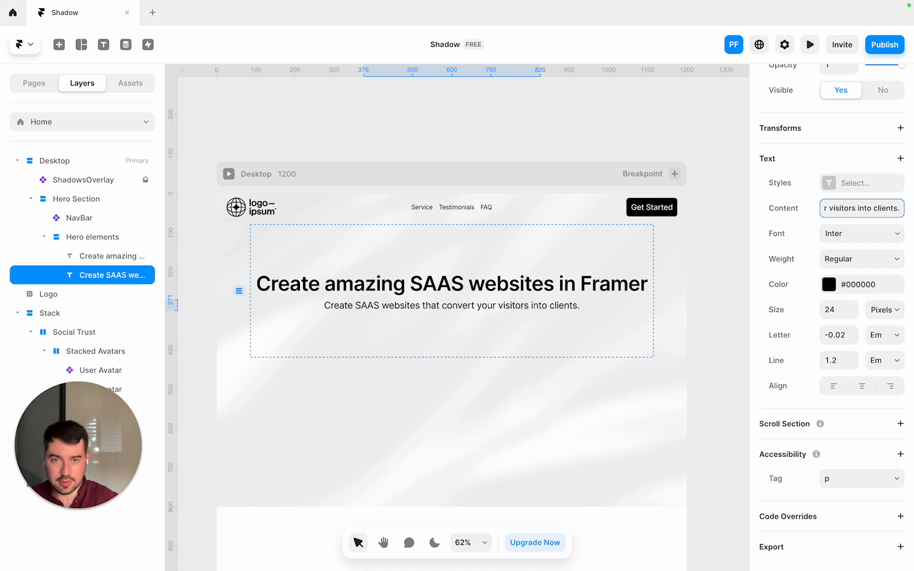
# Set the width of both the headline and the subheading in Hero elements to Fill
pyautogui.click(476, 386)
pyautogui.click(416, 306)
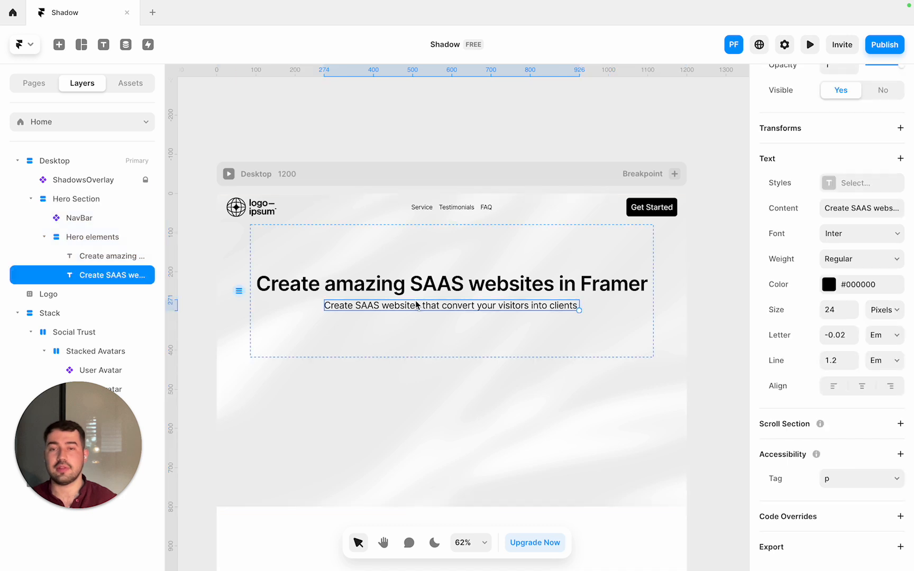
pyautogui.click(416, 291)
pyautogui.keyDown('shift'); pyautogui.click(416, 306); pyautogui.keyUp('shift')
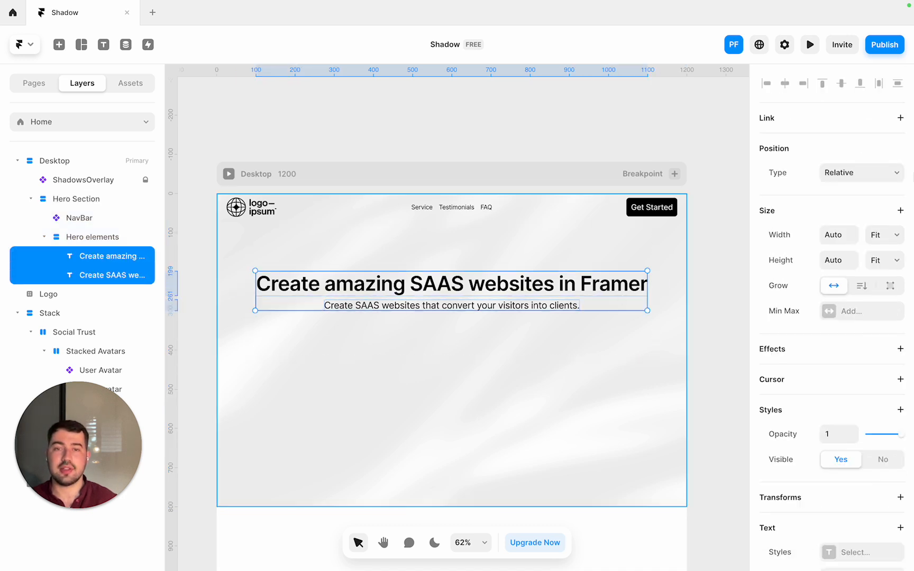
pyautogui.click(878, 238)
pyautogui.click(879, 223)
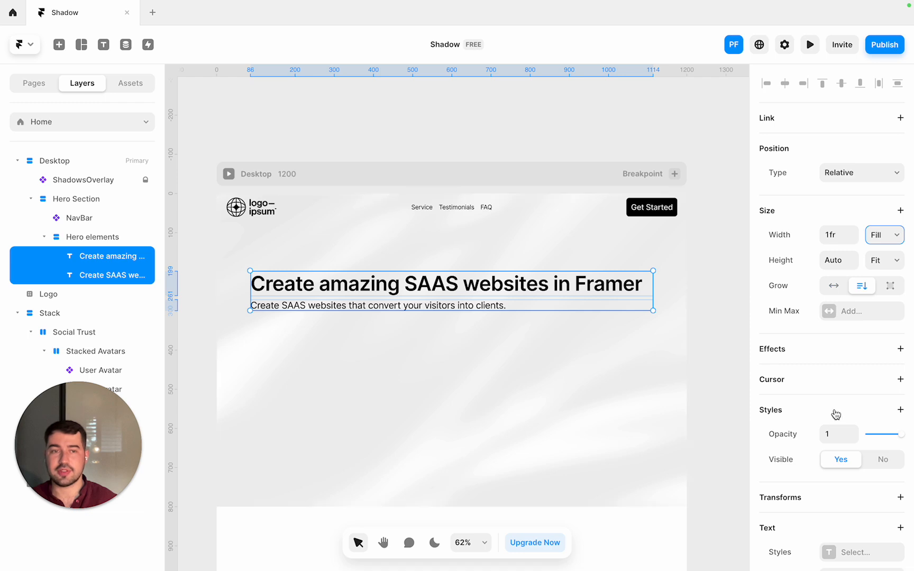
# Center-align the text of both the headline and the subheading
pyautogui.click(501, 385)
pyautogui.click(466, 303)
pyautogui.click(465, 286)
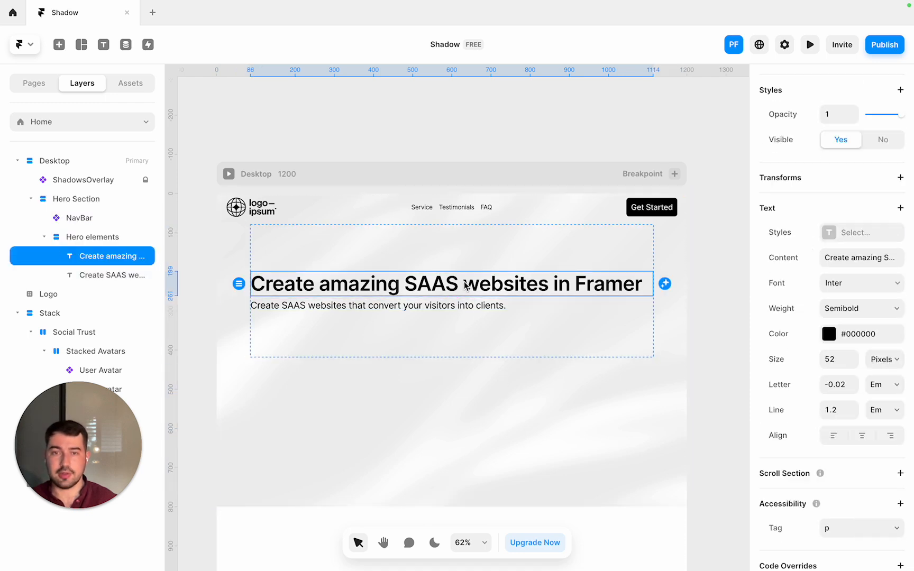
pyautogui.keyDown('shift'); pyautogui.click(483, 310); pyautogui.keyUp('shift')
pyautogui.scroll(-7, 860, 448)
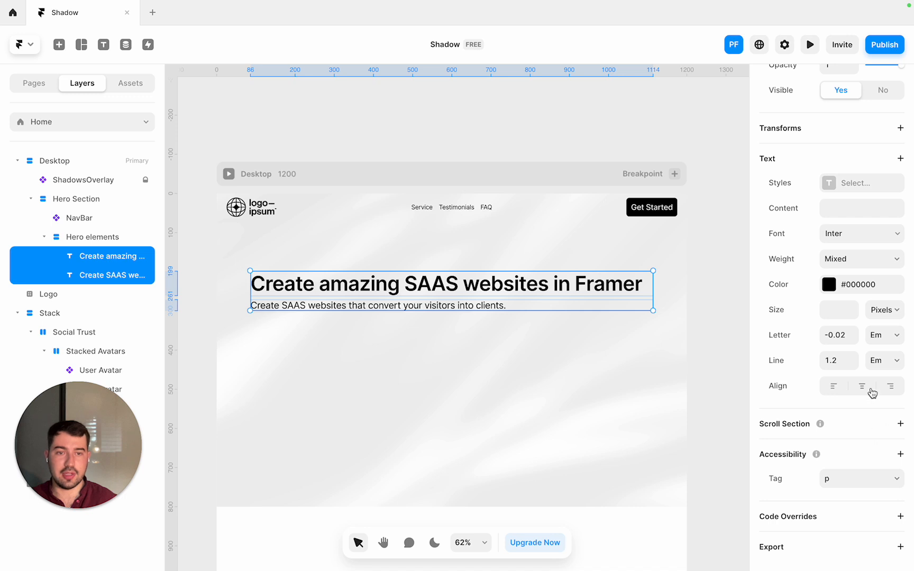
pyautogui.click(862, 387)
pyautogui.click(585, 383)
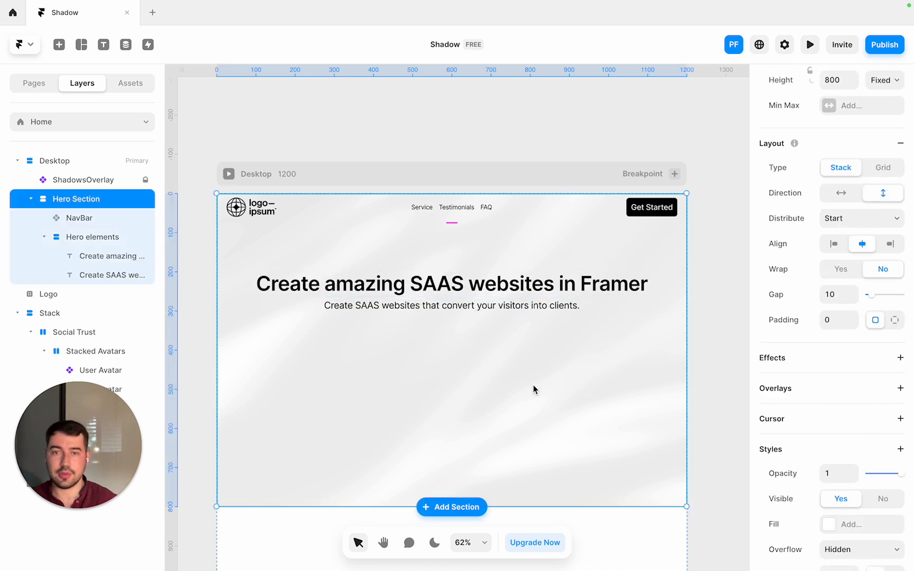
# Insert the project's CTA component below the subheading inside the Hero elements stack
pyautogui.click(613, 302)
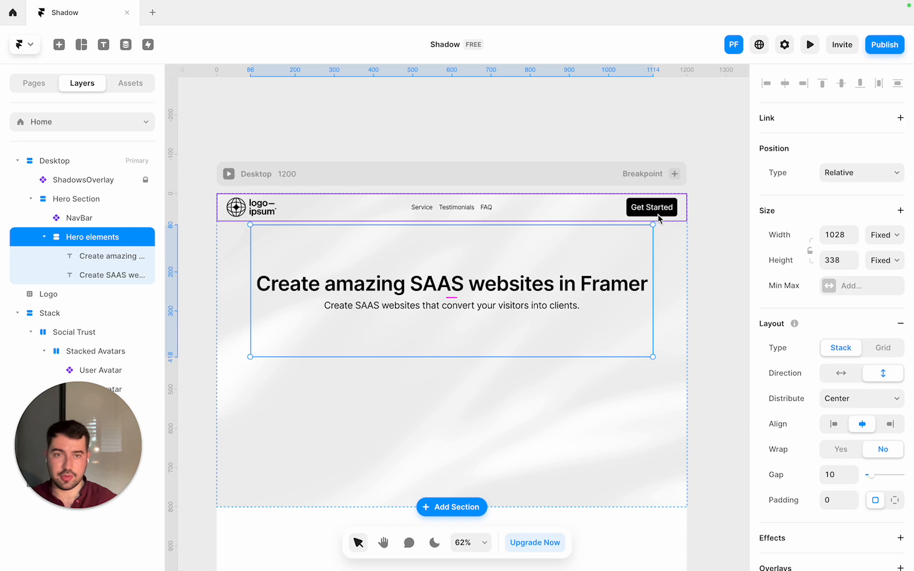
pyautogui.click(564, 394)
pyautogui.click(513, 319)
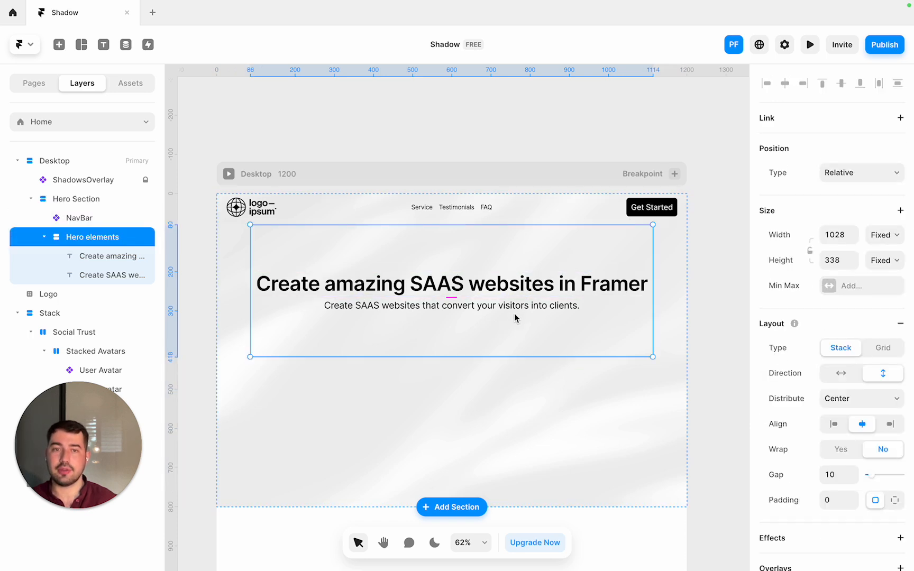
pyautogui.click(646, 211)
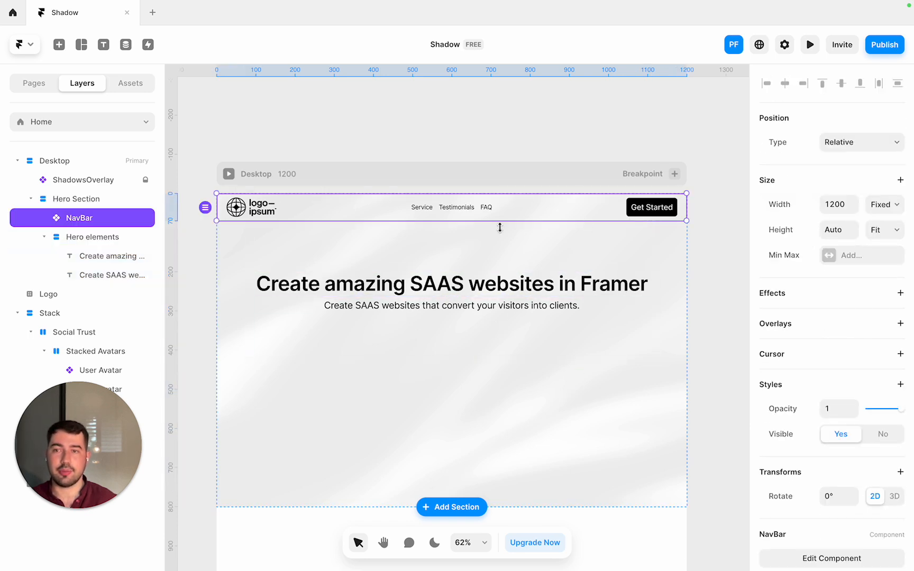
pyautogui.click(135, 89)
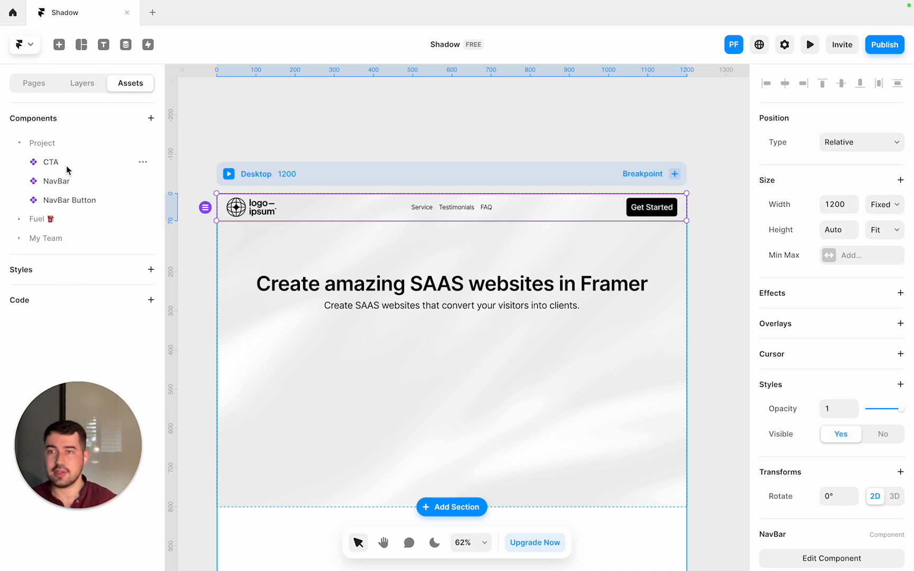
pyautogui.moveTo(71, 169); pyautogui.dragTo(483, 329)
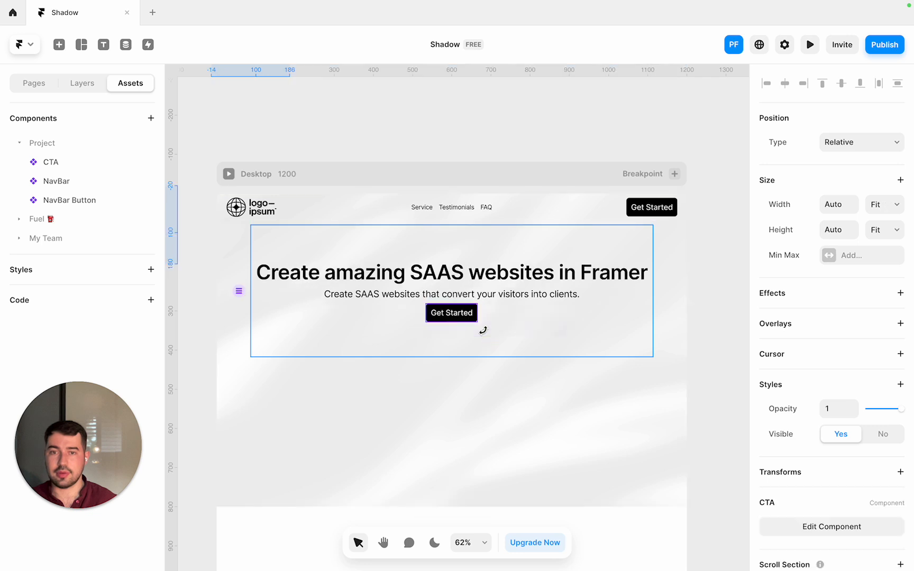
pyautogui.click(480, 400)
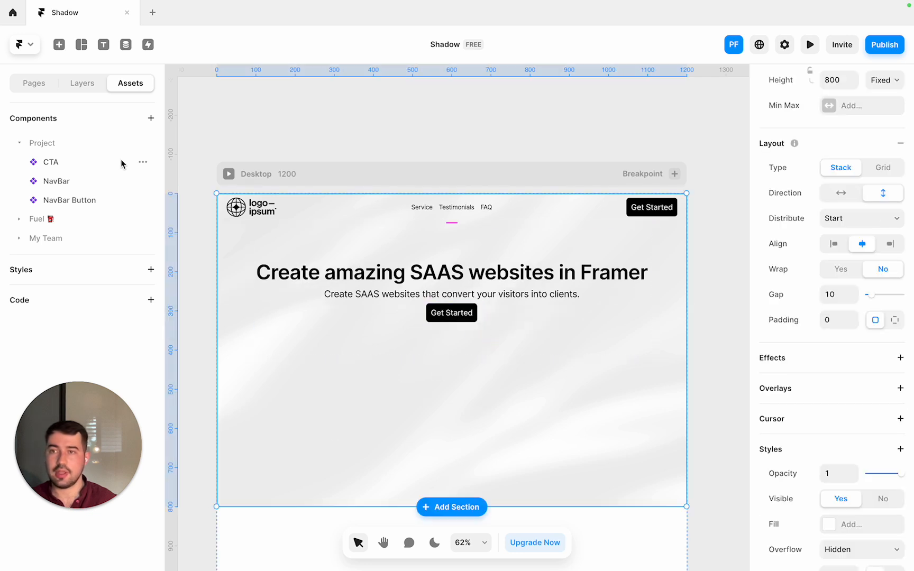
# Copy the social trust stack with avatars and stars into Hero elements, below the Get Started button
pyautogui.hscroll(-1, 403, 248)
pyautogui.scroll(-6, 403, 251)
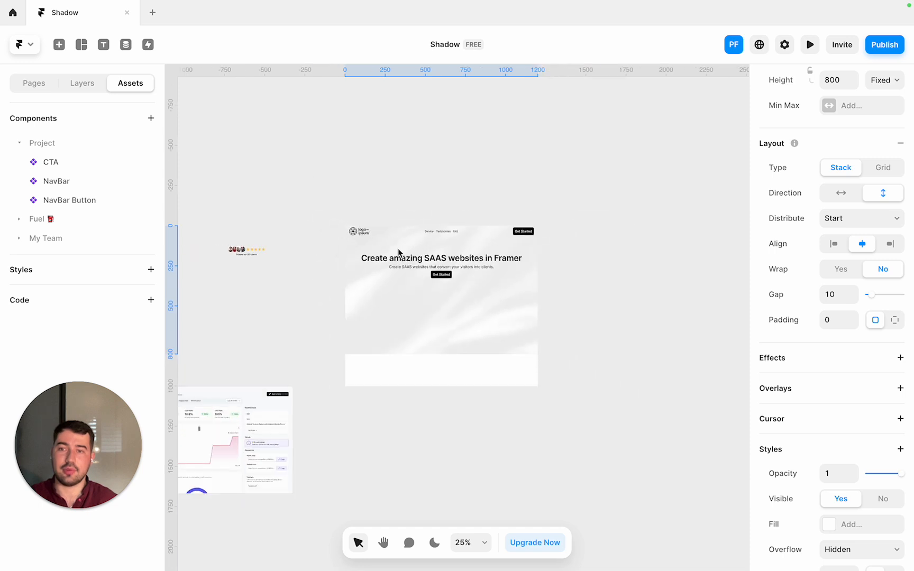
pyautogui.click(275, 241)
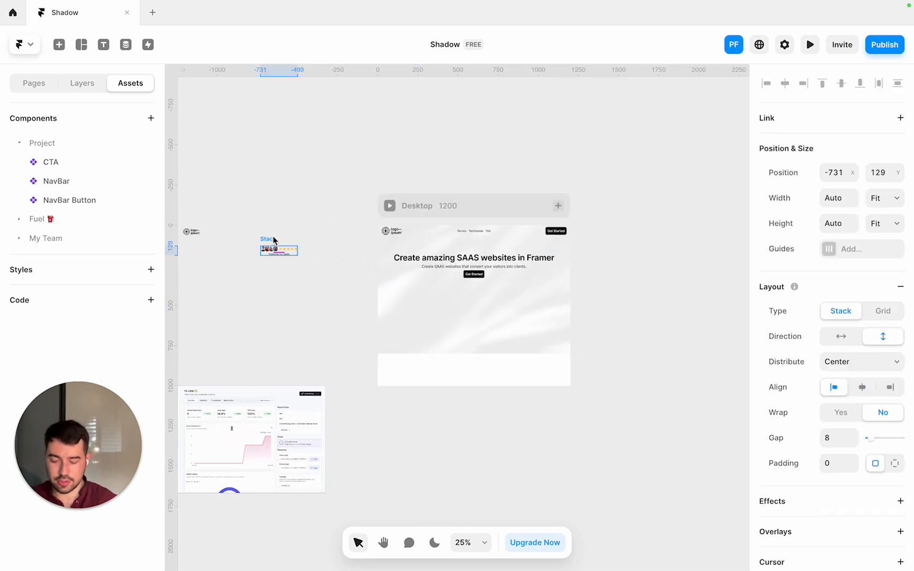
pyautogui.scroll(1, 496, 268)
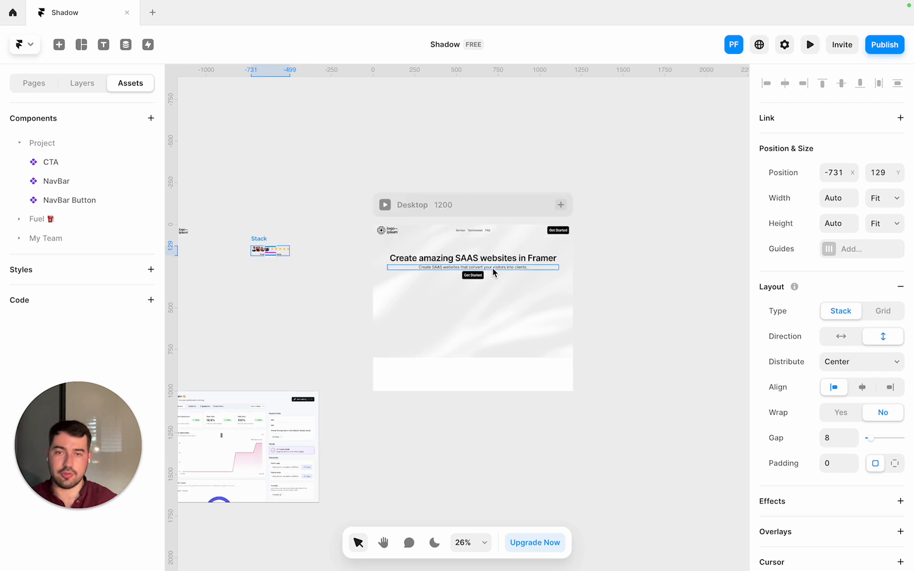
pyautogui.scroll(5, 492, 272)
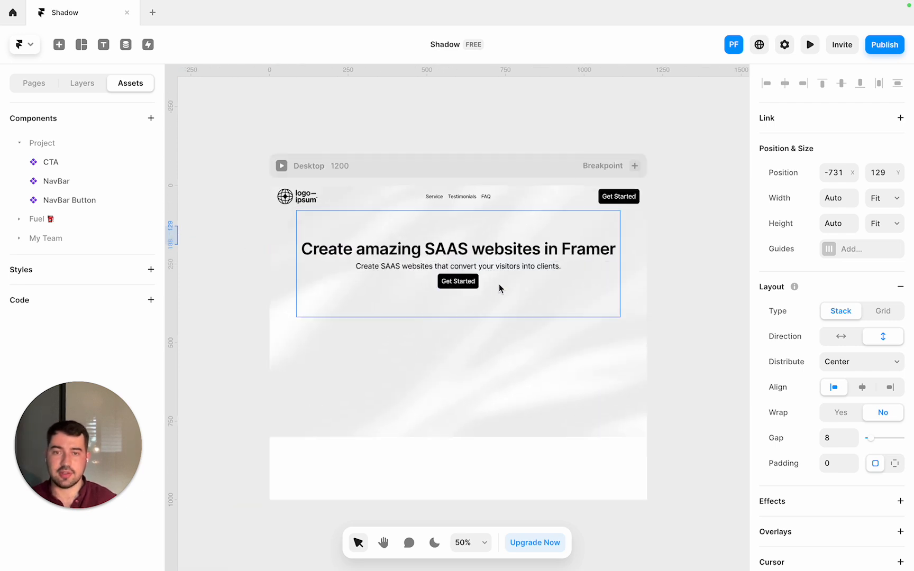
pyautogui.click(499, 284)
pyautogui.press('super+v')
# Set the gap of the Hero elements stack to 16 and preview the Desktop page
pyautogui.click(543, 285)
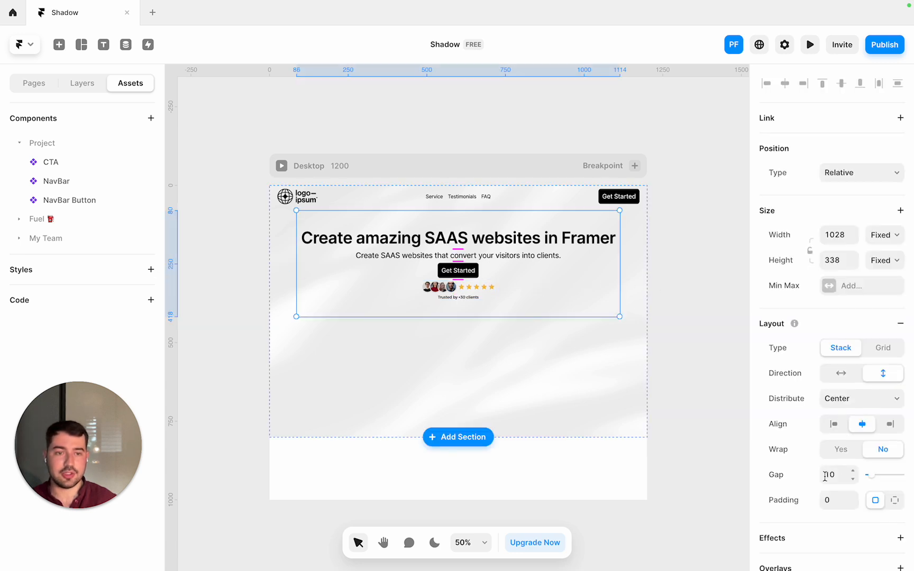
pyautogui.click(825, 476)
pyautogui.write('16')
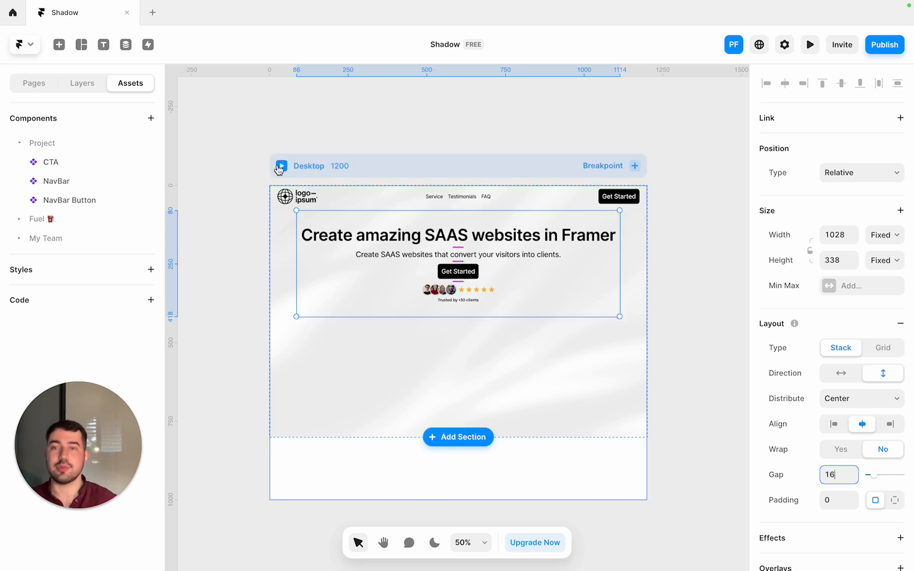
pyautogui.click(282, 165)
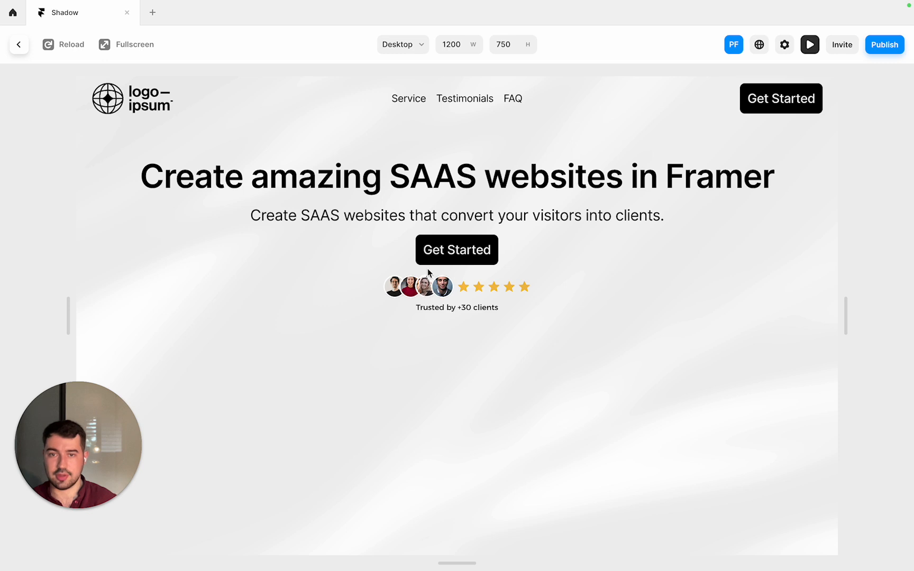
pyautogui.press('Escape')
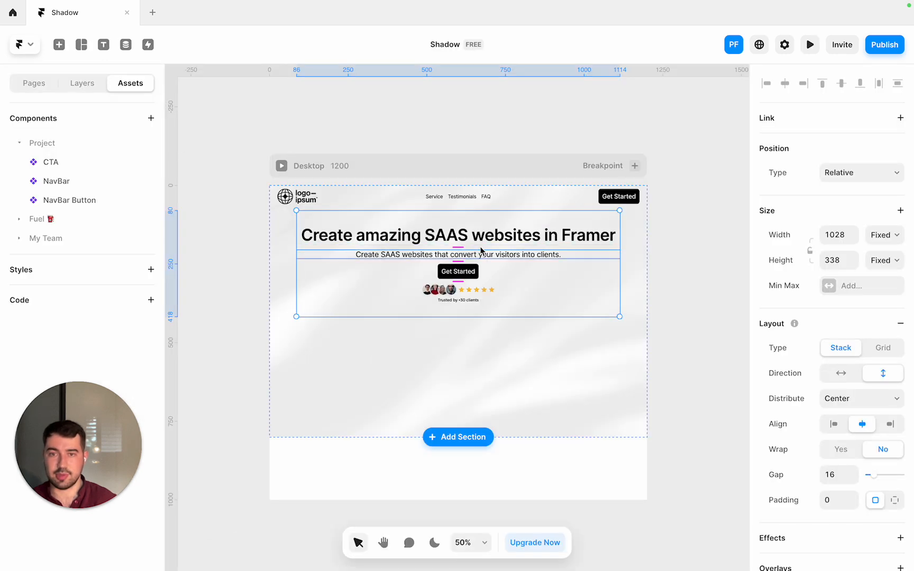
# Set the Hero elements stack's height to Fit Content and its width to Fill
pyautogui.click(697, 225)
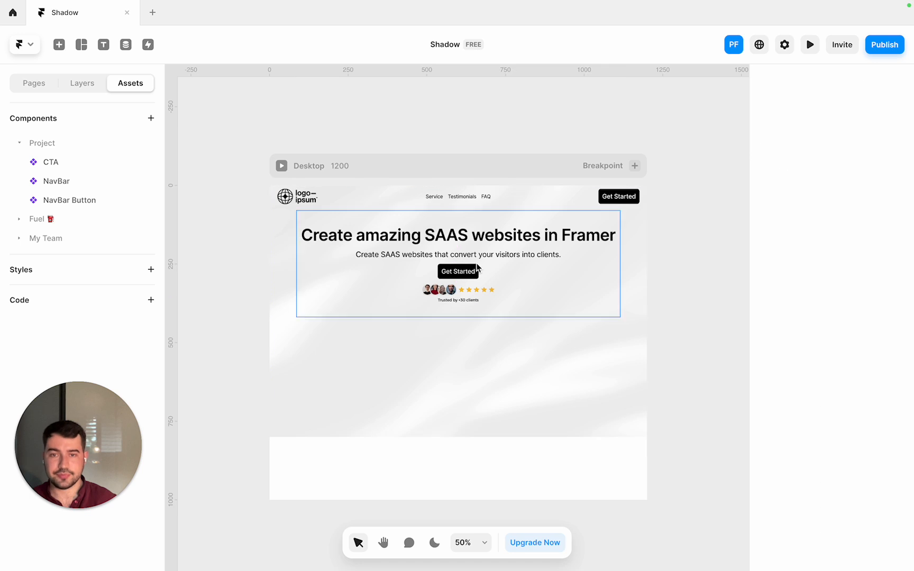
pyautogui.click(476, 265)
pyautogui.click(884, 261)
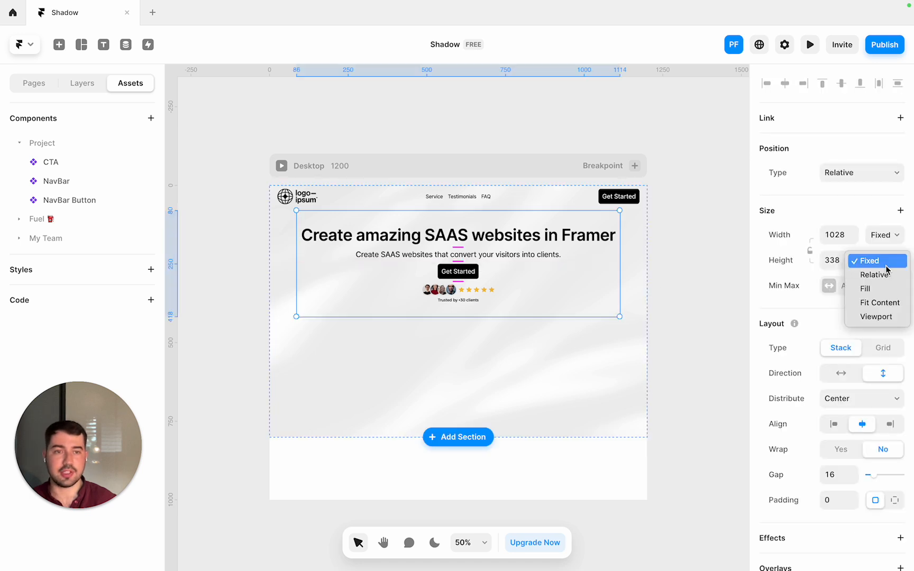
pyautogui.click(885, 302)
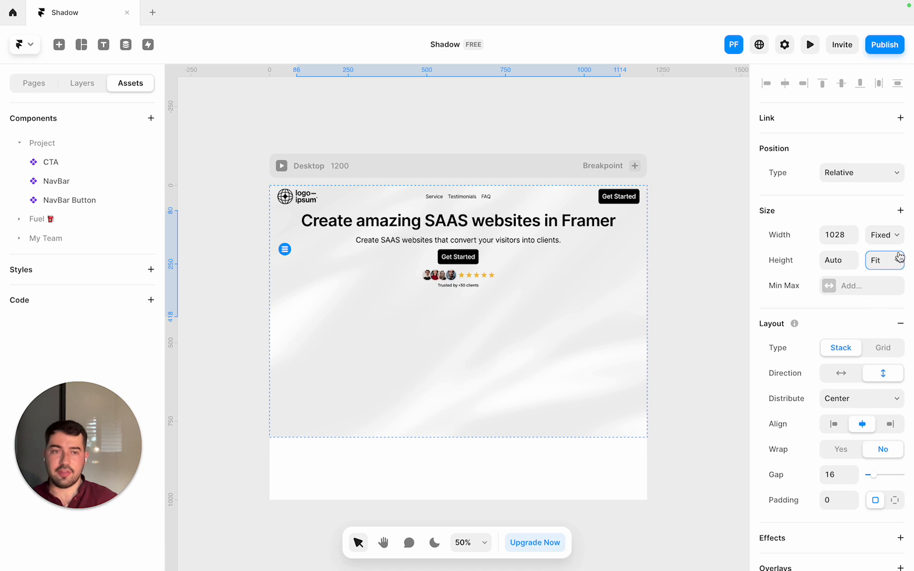
pyautogui.click(888, 235)
pyautogui.click(878, 262)
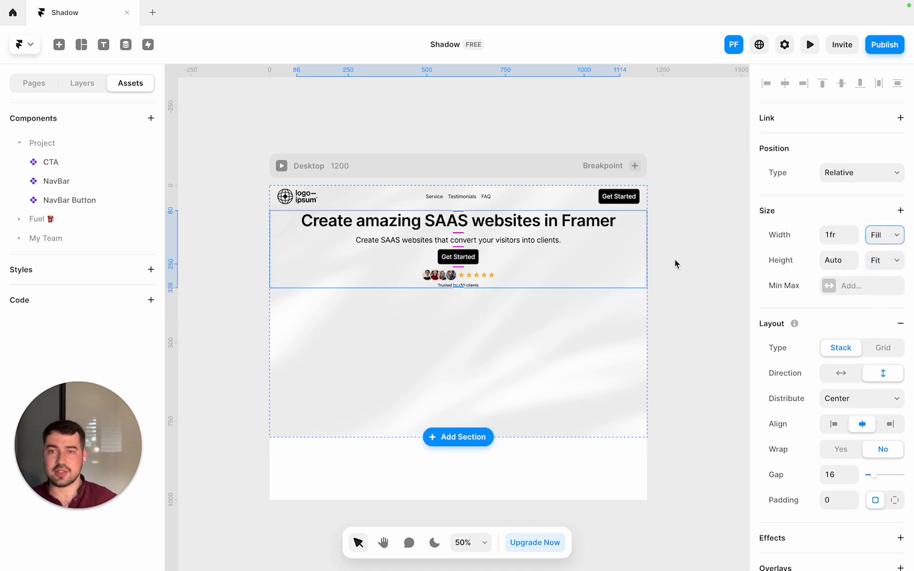
pyautogui.click(480, 347)
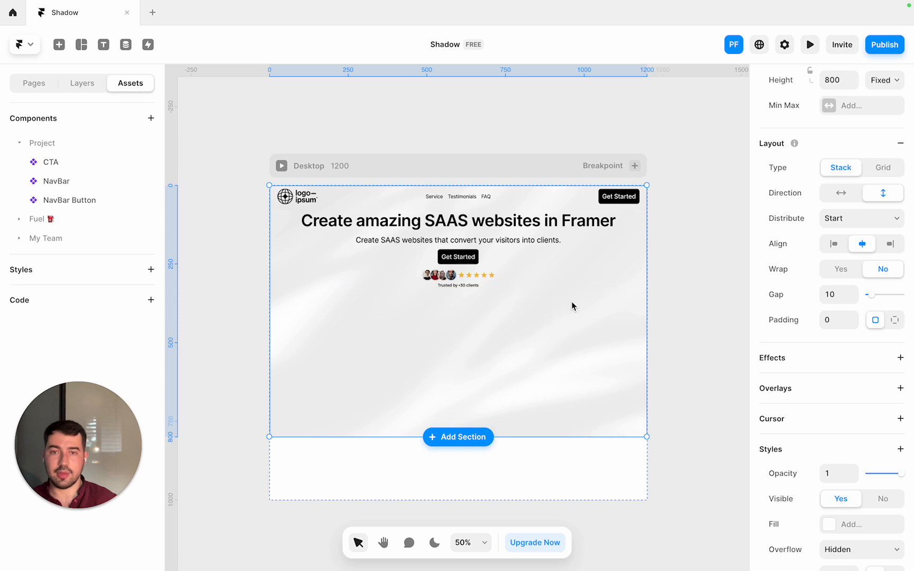
# Give the Hero elements stack a top padding of 60 and preview the Desktop page
pyautogui.click(547, 254)
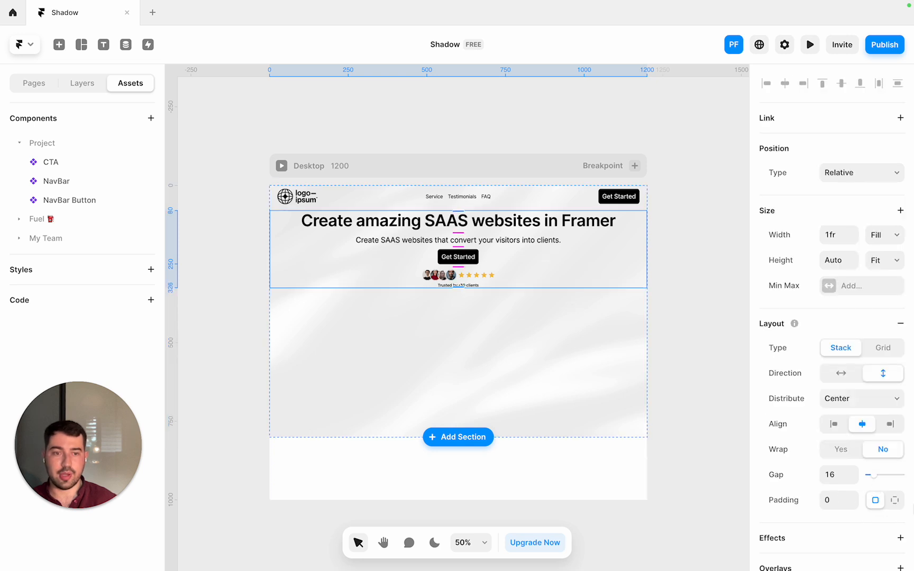
pyautogui.click(897, 501)
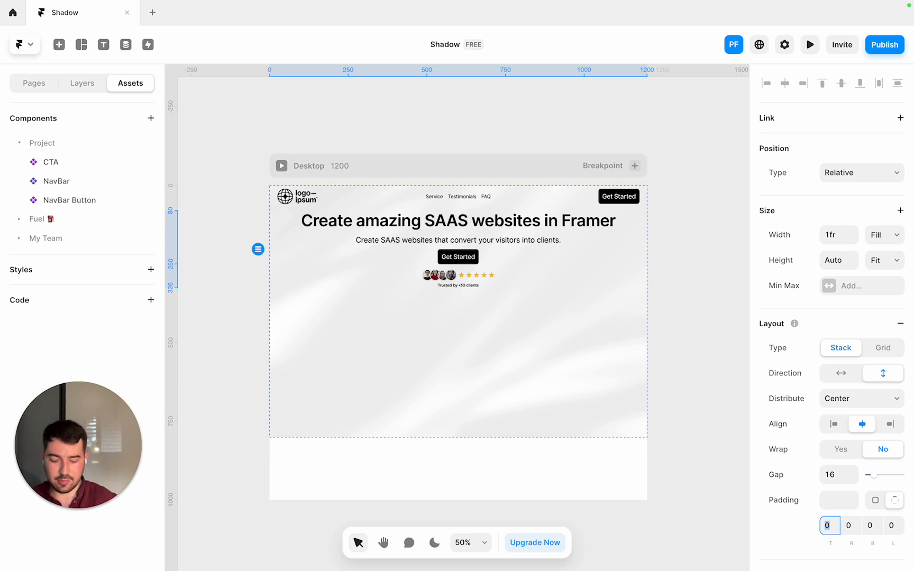
pyautogui.write('60')
pyautogui.press('Return')
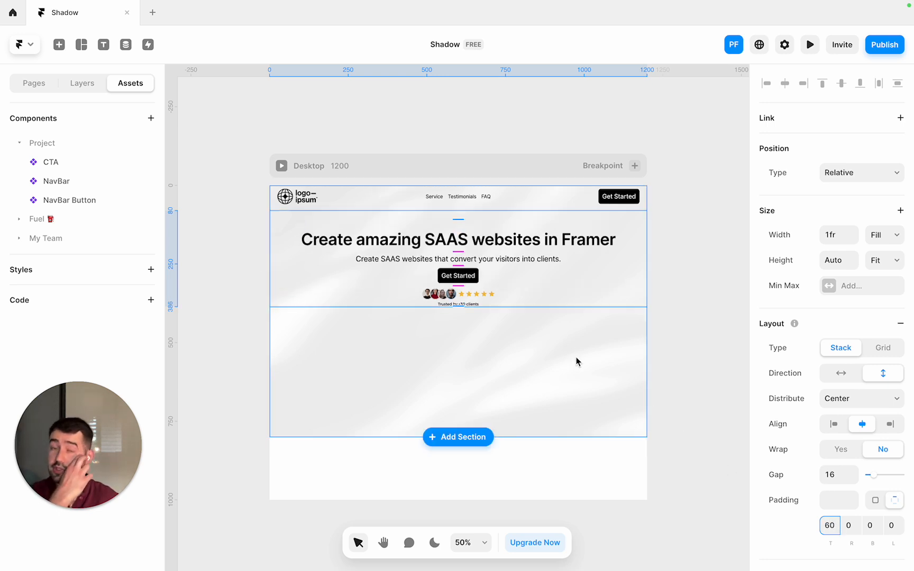
pyautogui.click(281, 165)
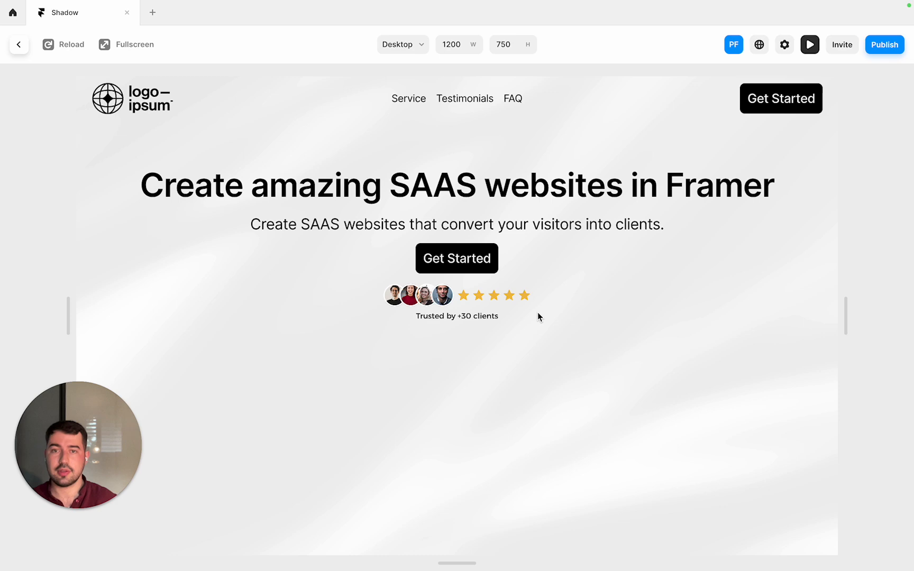
pyautogui.press('Escape')
# Move the dashboard image frame into the Hero Section below the social trust row and check it in the page preview
pyautogui.scroll(-1, 541, 324)
pyautogui.hscroll(-2, 529, 320)
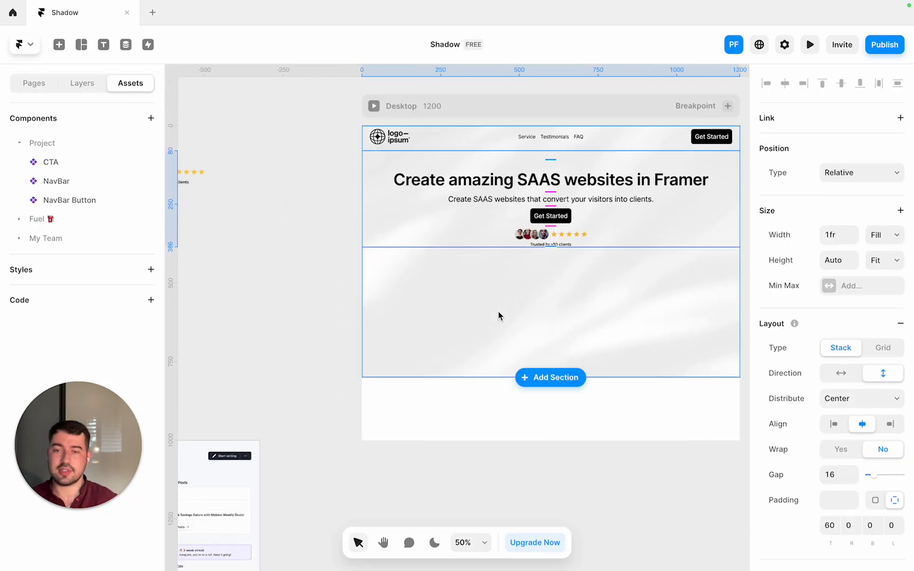
pyautogui.scroll(-5, 498, 317)
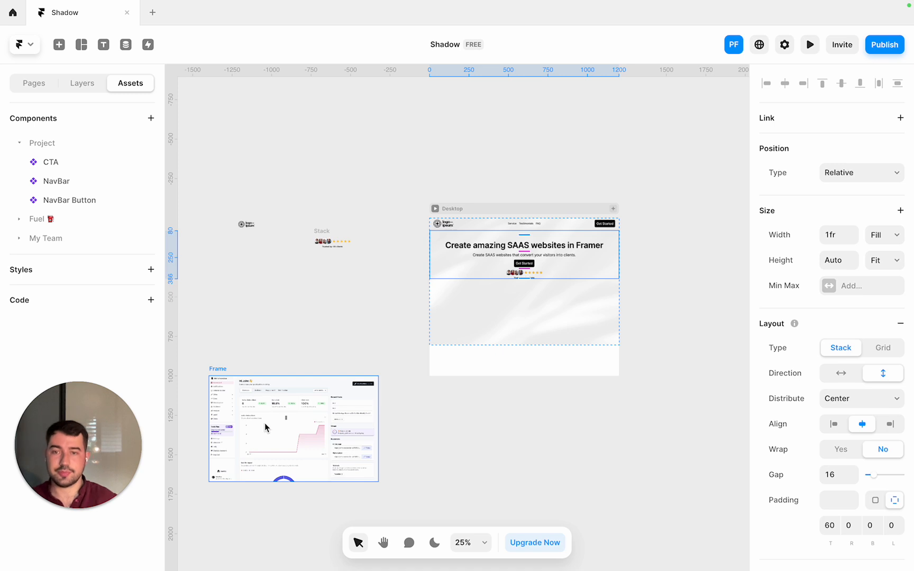
pyautogui.moveTo(265, 428); pyautogui.dragTo(495, 332)
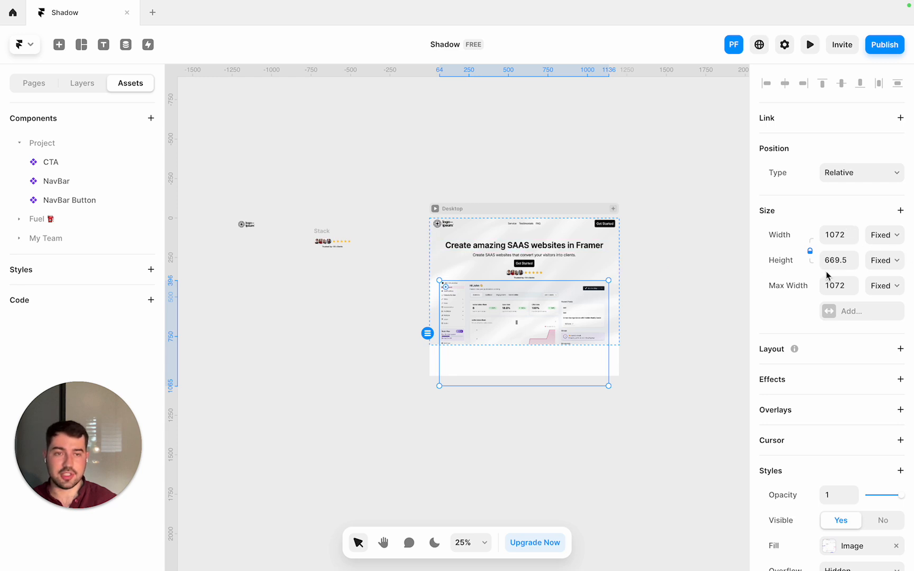
pyautogui.click(728, 236)
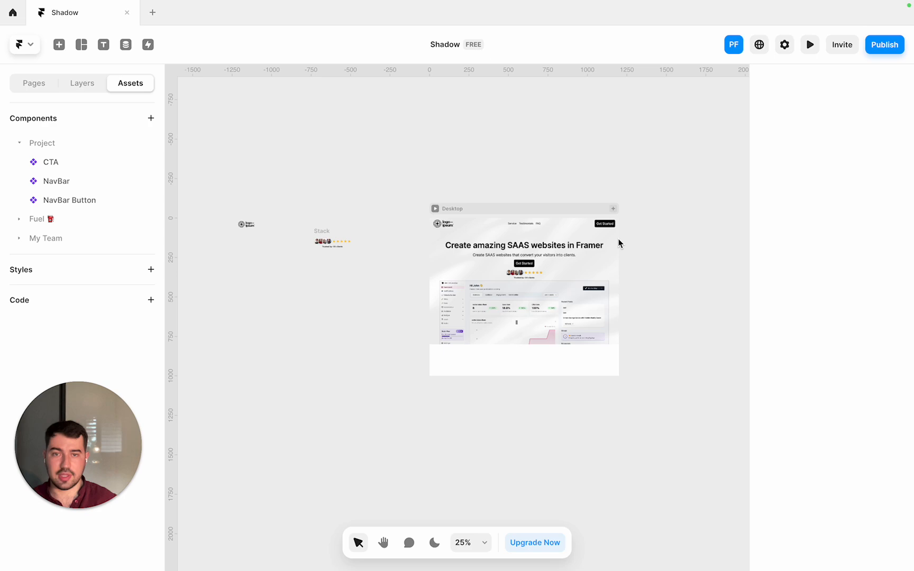
pyautogui.click(434, 208)
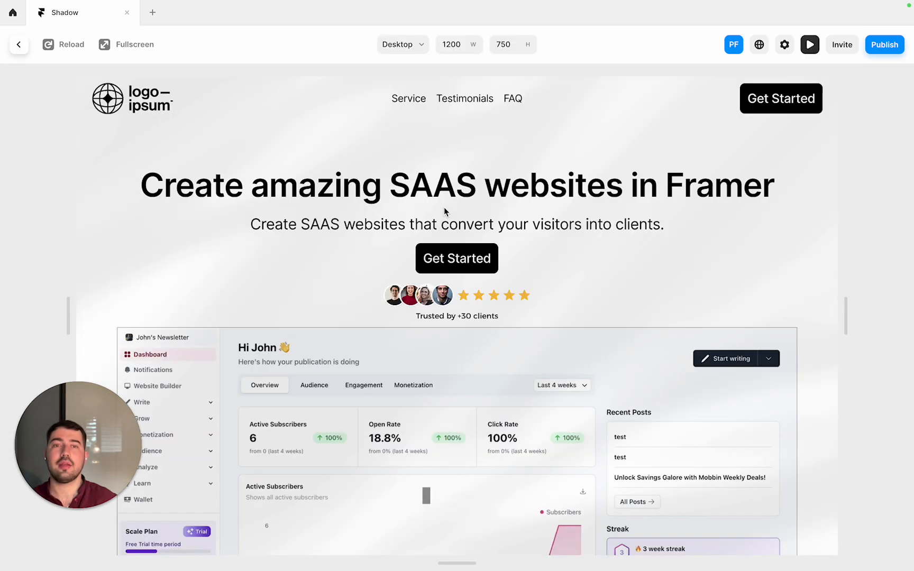
pyautogui.scroll(-1, 445, 231)
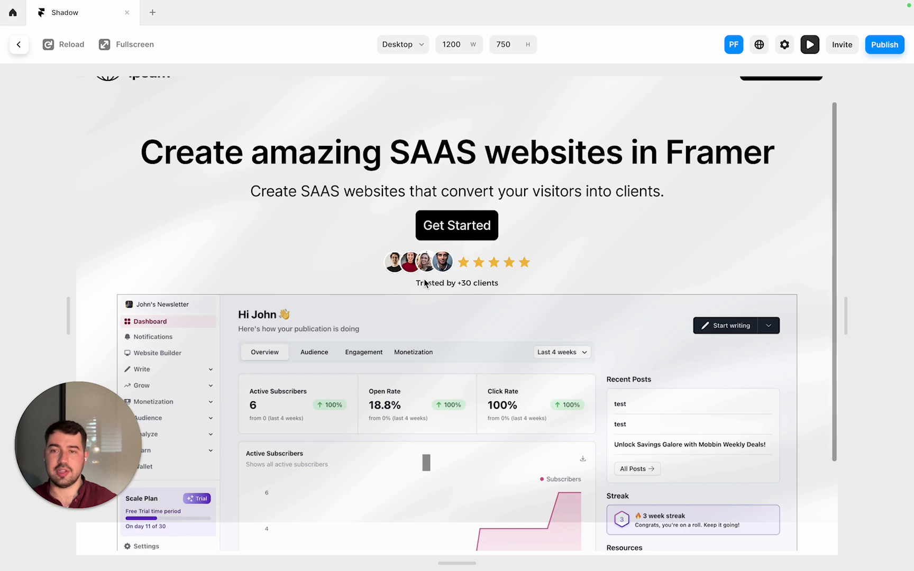
# Open the border color settings of the dashboard image frame and check the border in the Desktop page preview
pyautogui.press('Escape')
pyautogui.click(494, 305)
pyautogui.scroll(-5, 836, 399)
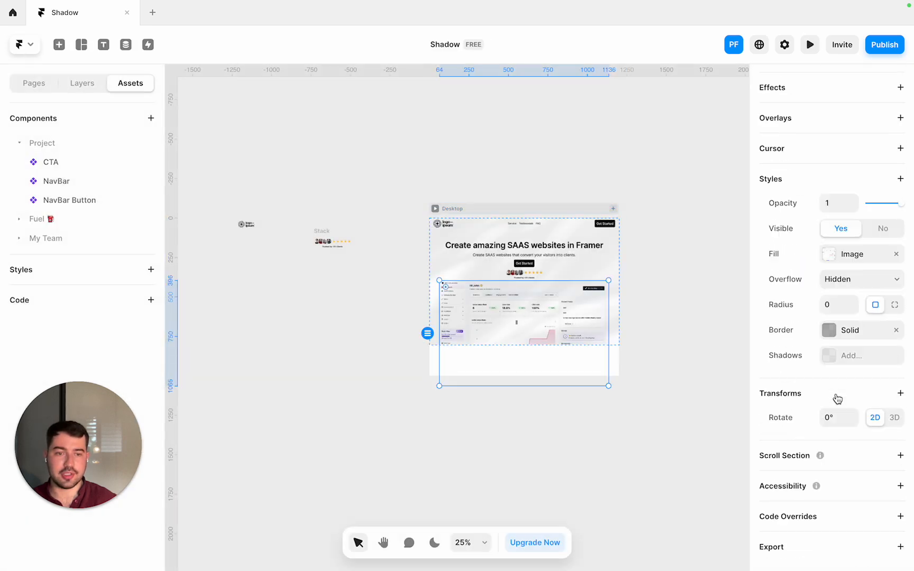
pyautogui.click(832, 341)
pyautogui.click(656, 371)
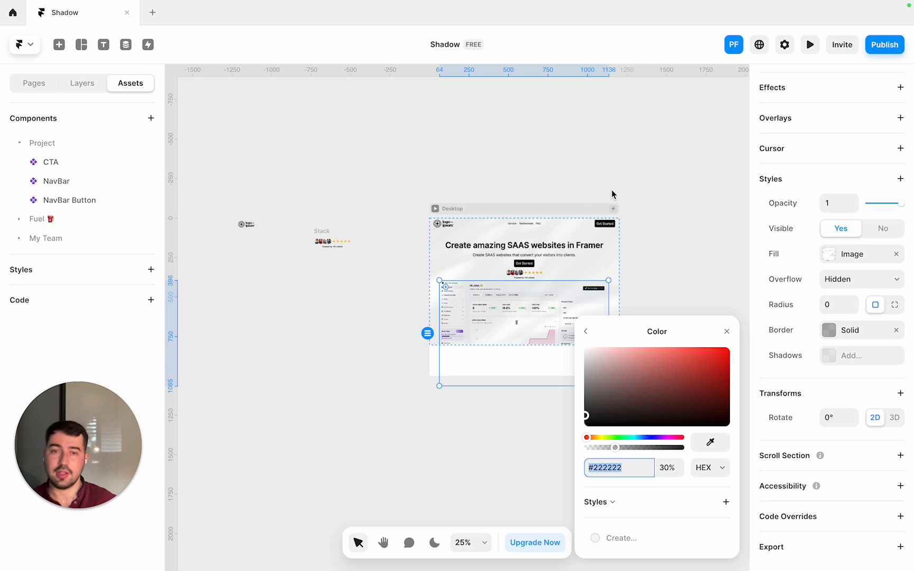
pyautogui.click(669, 195)
pyautogui.click(435, 209)
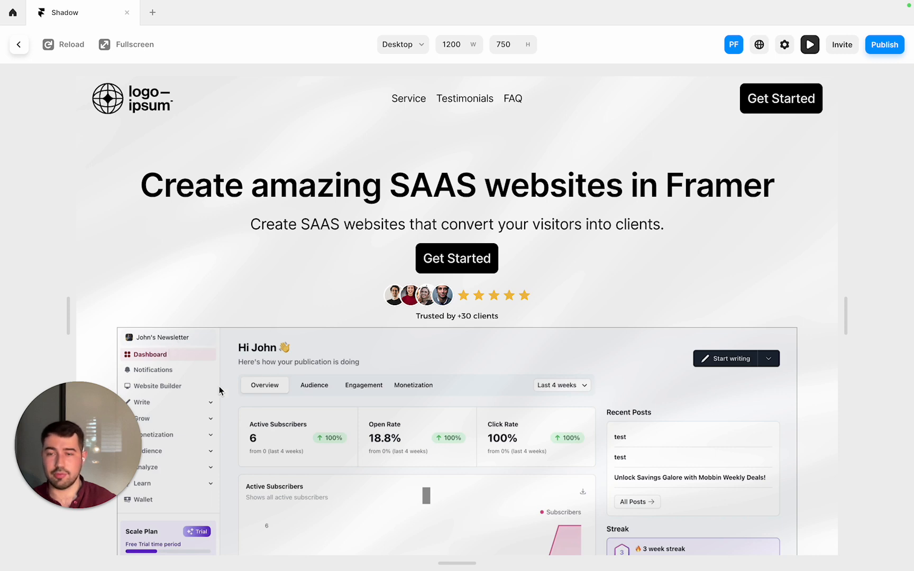
# Set the gap of the Hero Section stack to 24 and preview the Desktop page
pyautogui.press('Escape')
pyautogui.click(611, 279)
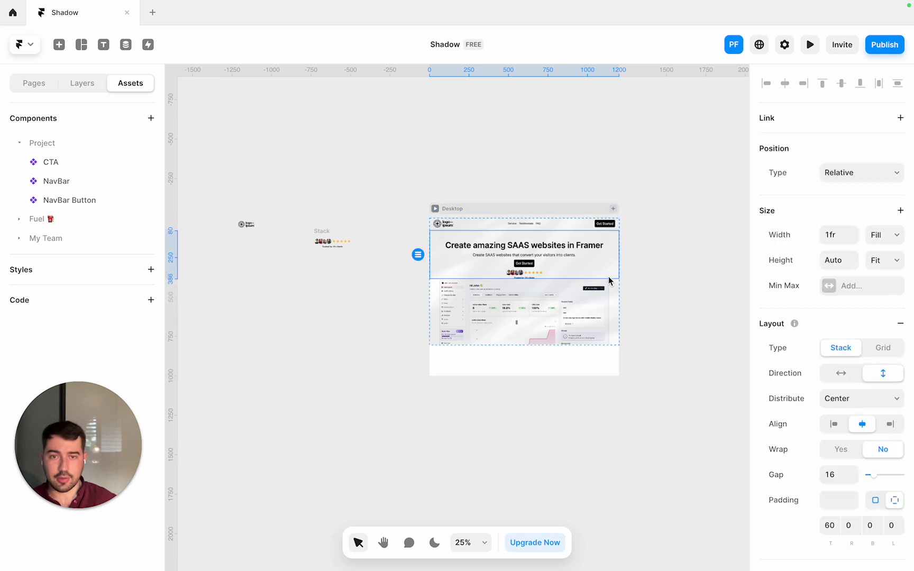
pyautogui.click(611, 374)
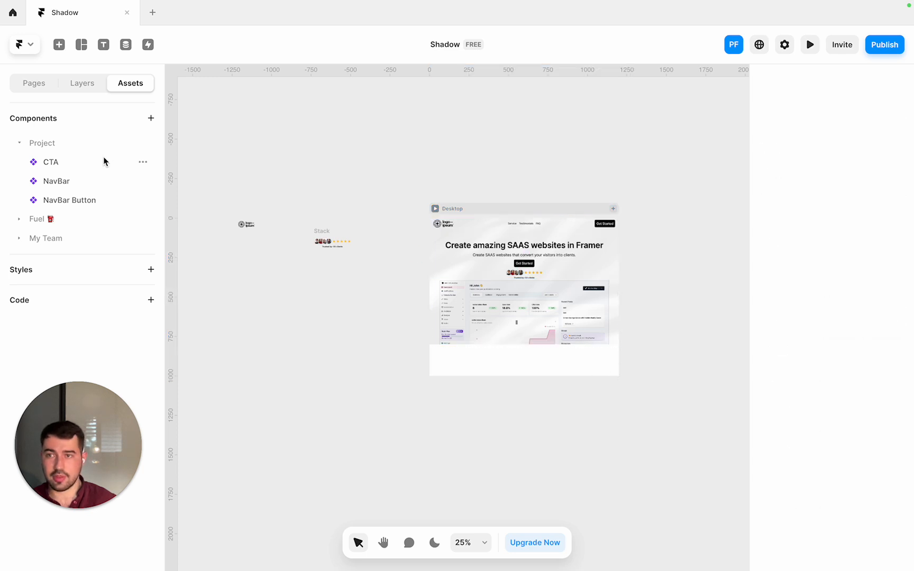
pyautogui.click(75, 94)
pyautogui.click(69, 164)
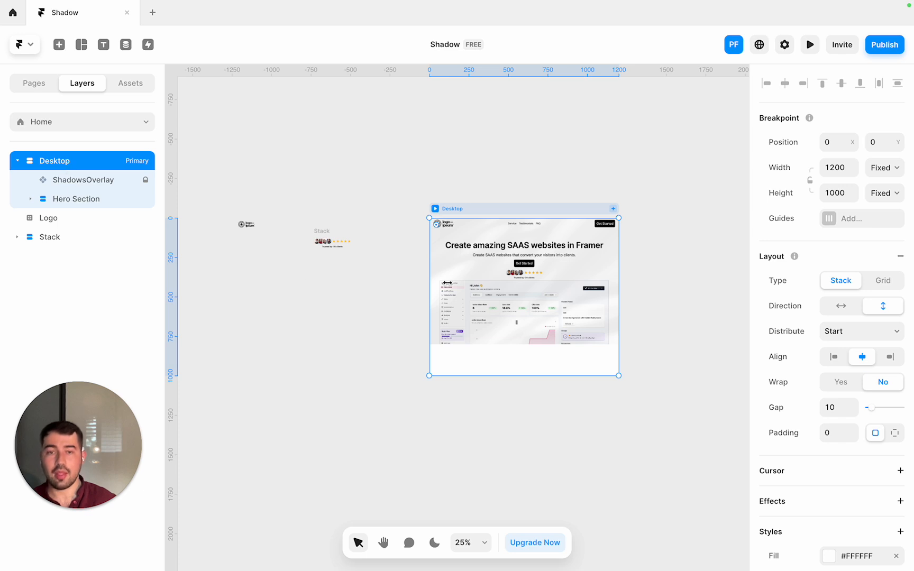
pyautogui.click(91, 203)
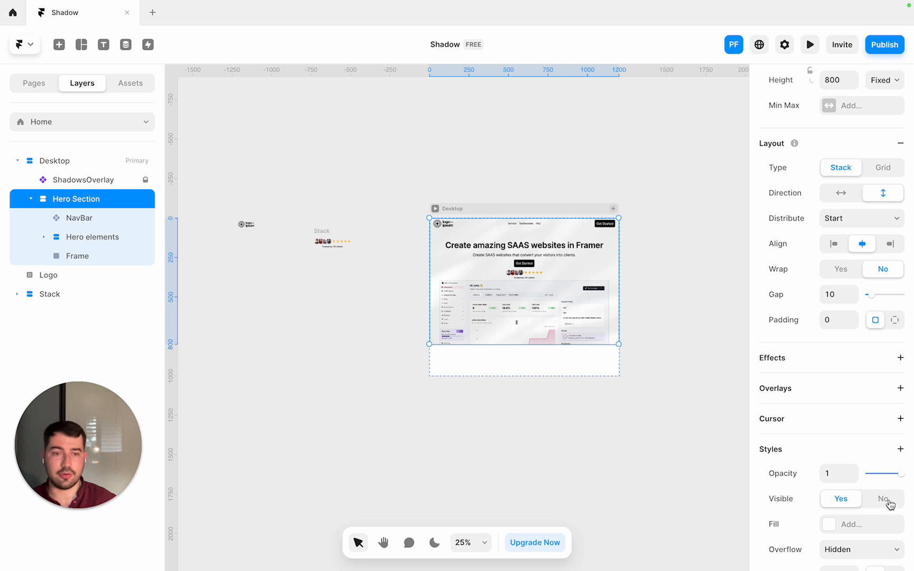
pyautogui.scroll(-1, 870, 500)
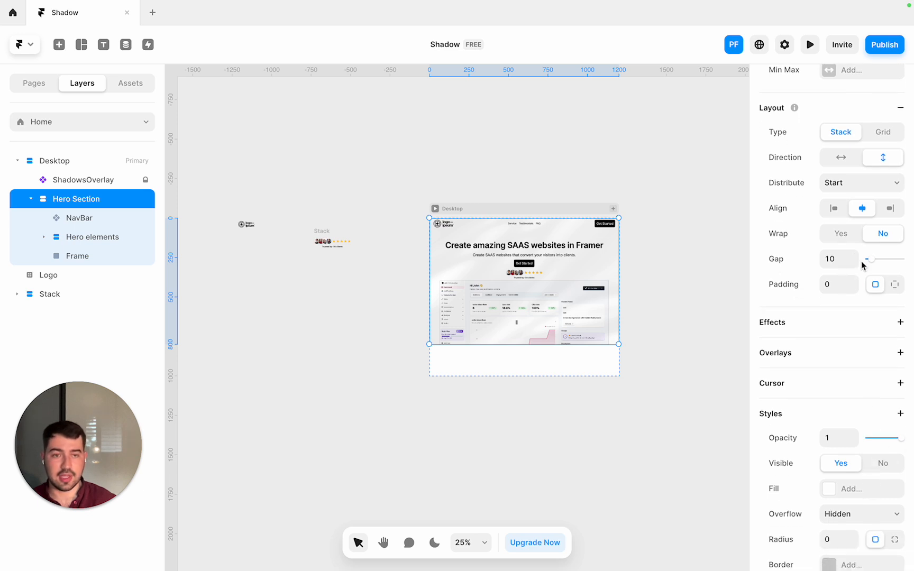
pyautogui.click(847, 260)
pyautogui.write('24')
pyautogui.press('Return')
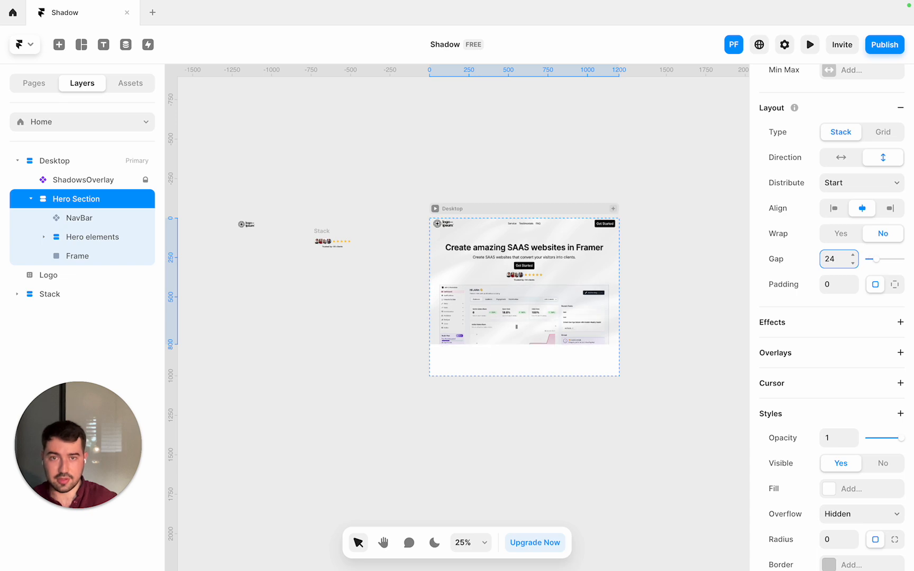
pyautogui.click(436, 208)
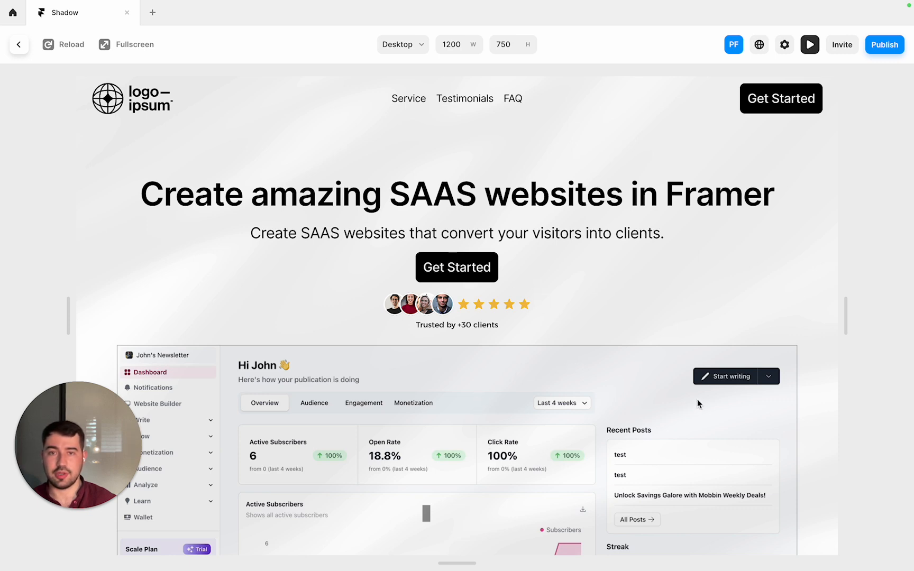
# Return to the canvas, clear the selection and preview the finished hero section on the Desktop page again
pyautogui.press('Escape')
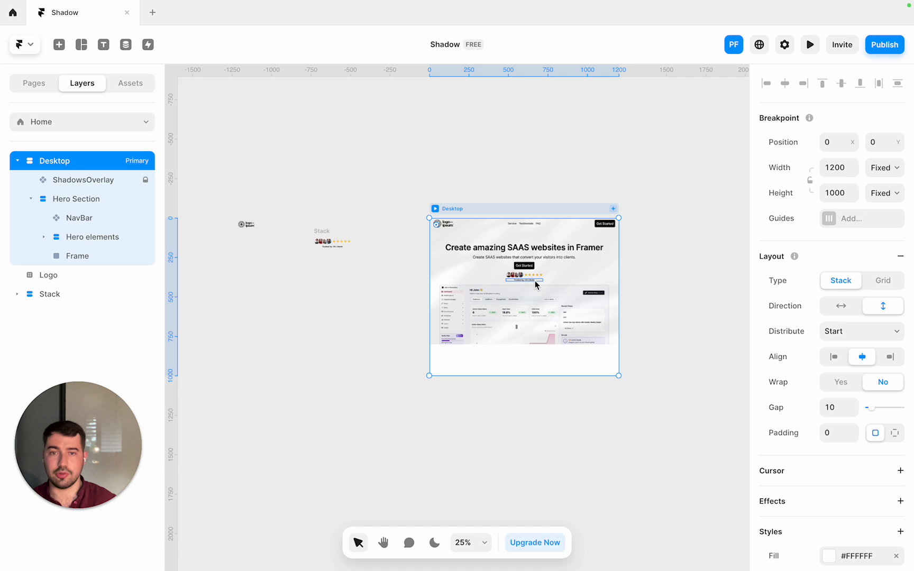
pyautogui.click(679, 215)
pyautogui.hscroll(1, 478, 217)
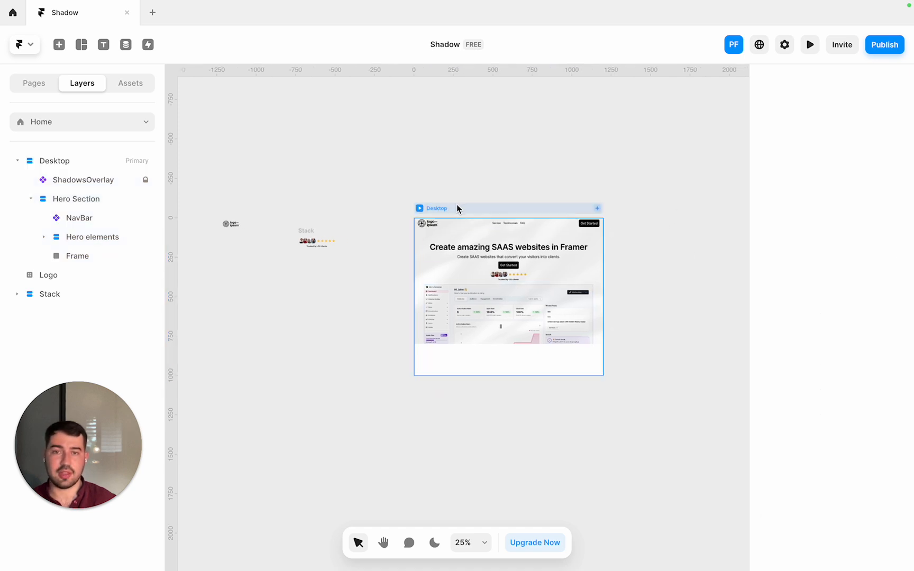
pyautogui.click(421, 210)
pyautogui.press('super+p')
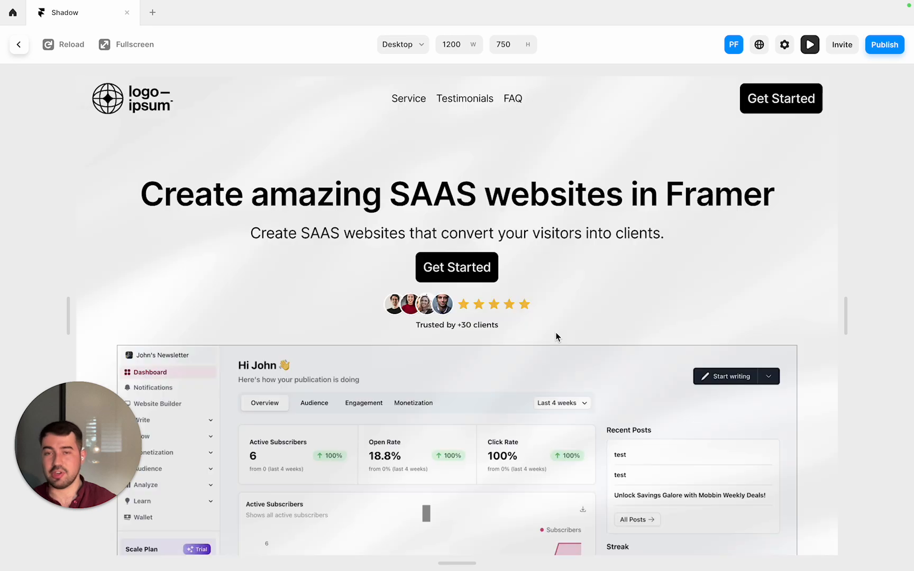